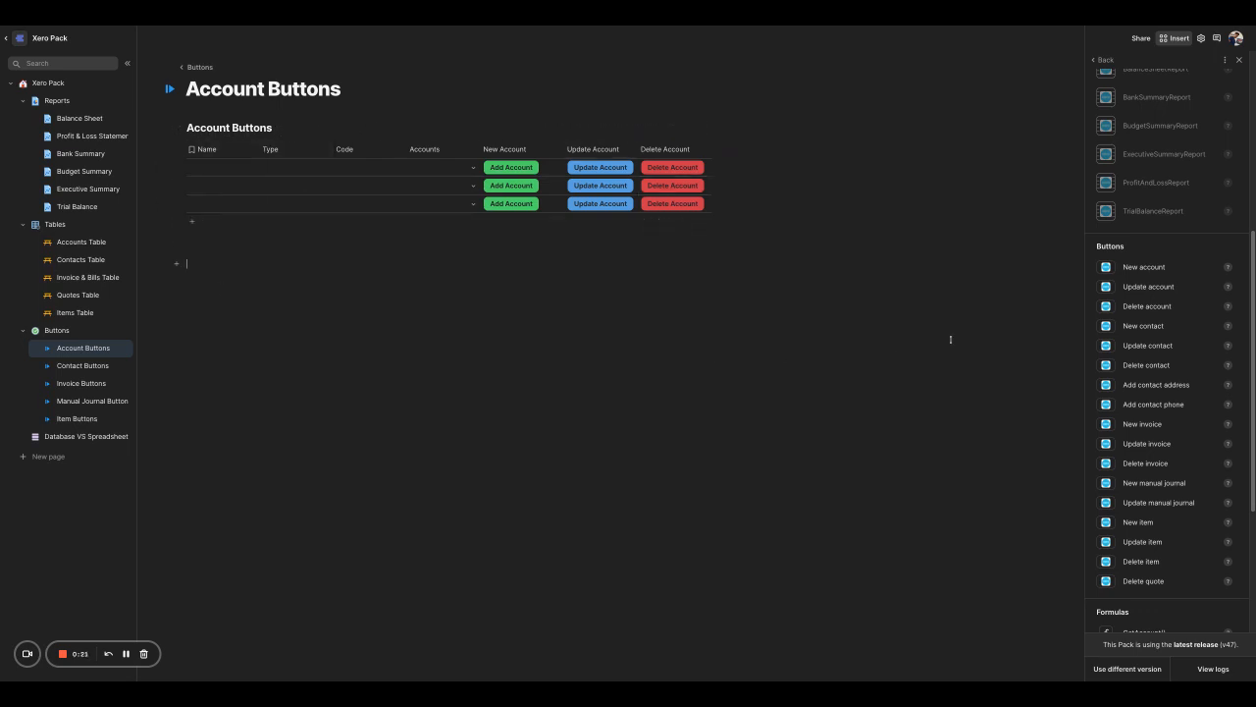
{"action": "scroll", "coordinate": [1143, 334], "scroll_direction": "up", "scroll_amount": 2}
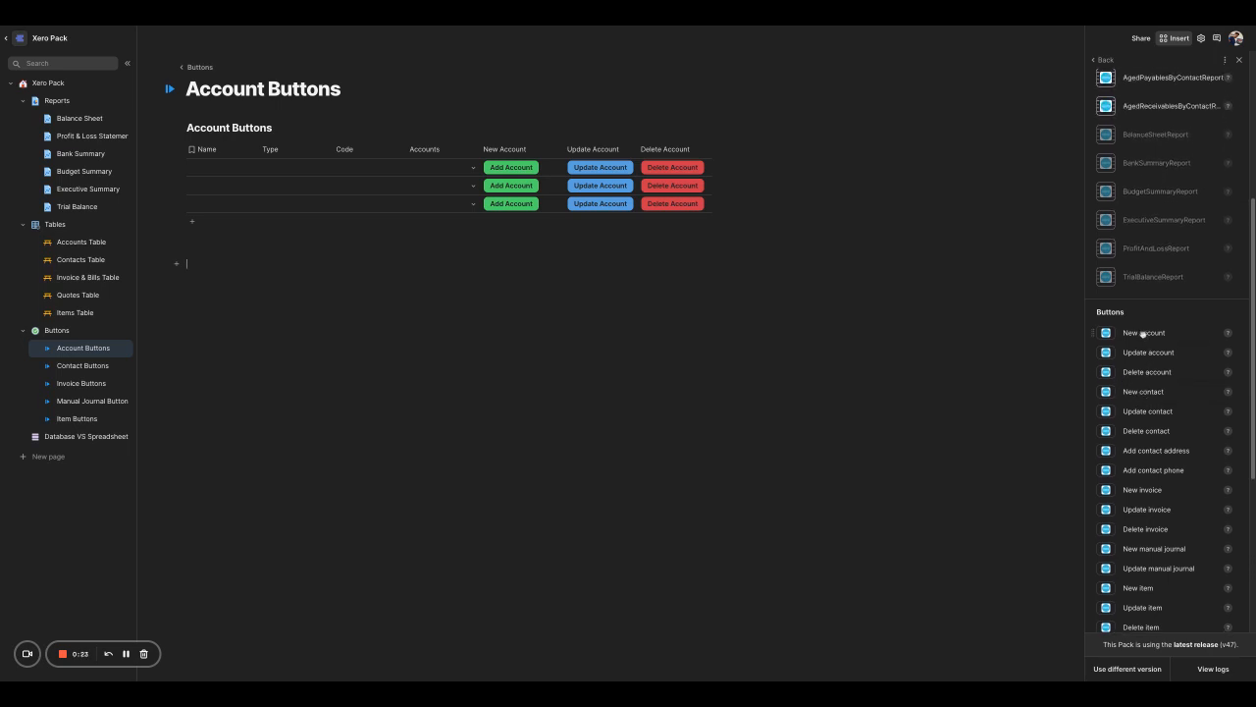
{"action": "scroll", "coordinate": [1164, 354], "scroll_direction": "down", "scroll_amount": 1}
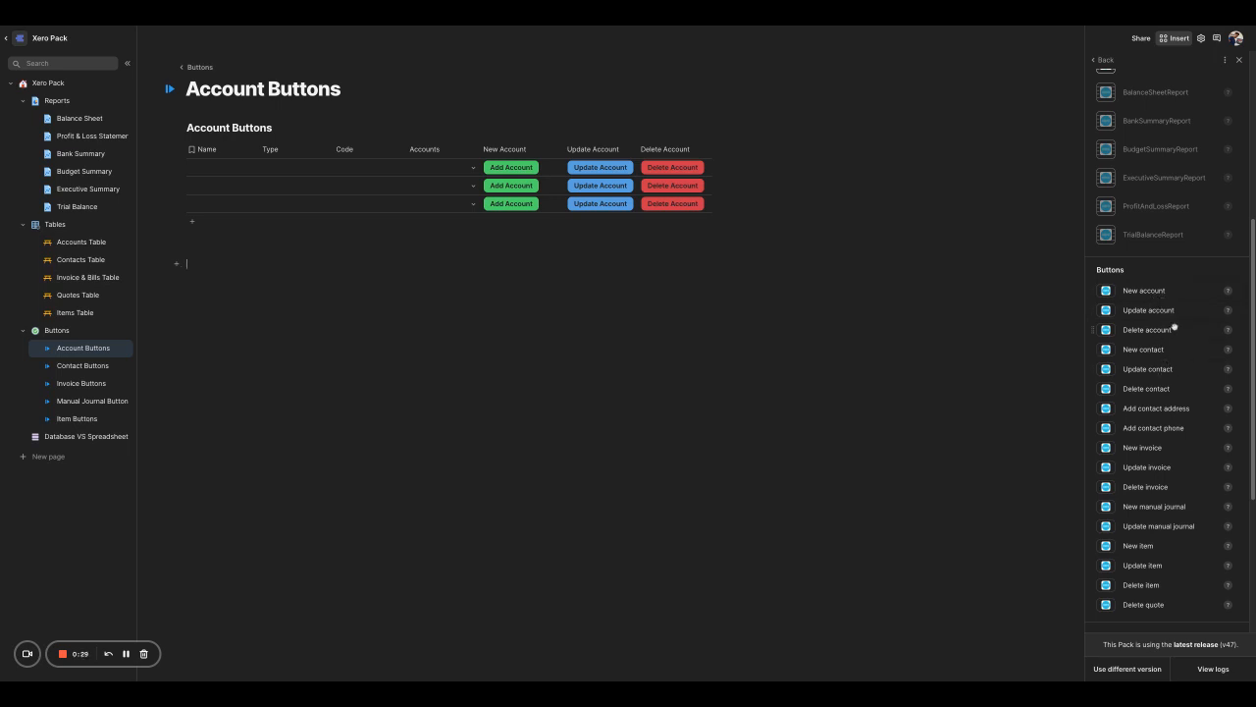
{"action": "scroll", "coordinate": [1166, 488], "scroll_direction": "down", "scroll_amount": 2}
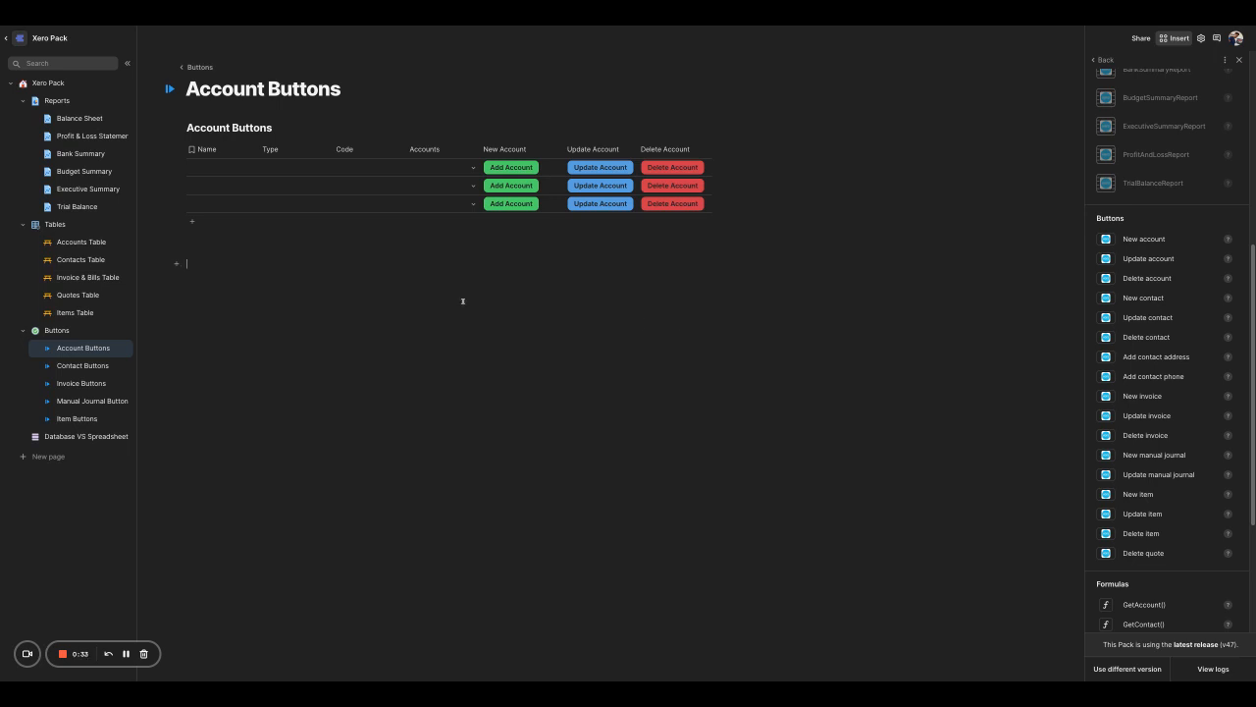
- Insert a blank table below the existing Account Buttons table and name it "Account Table"
{"action": "type", "text": "/"}
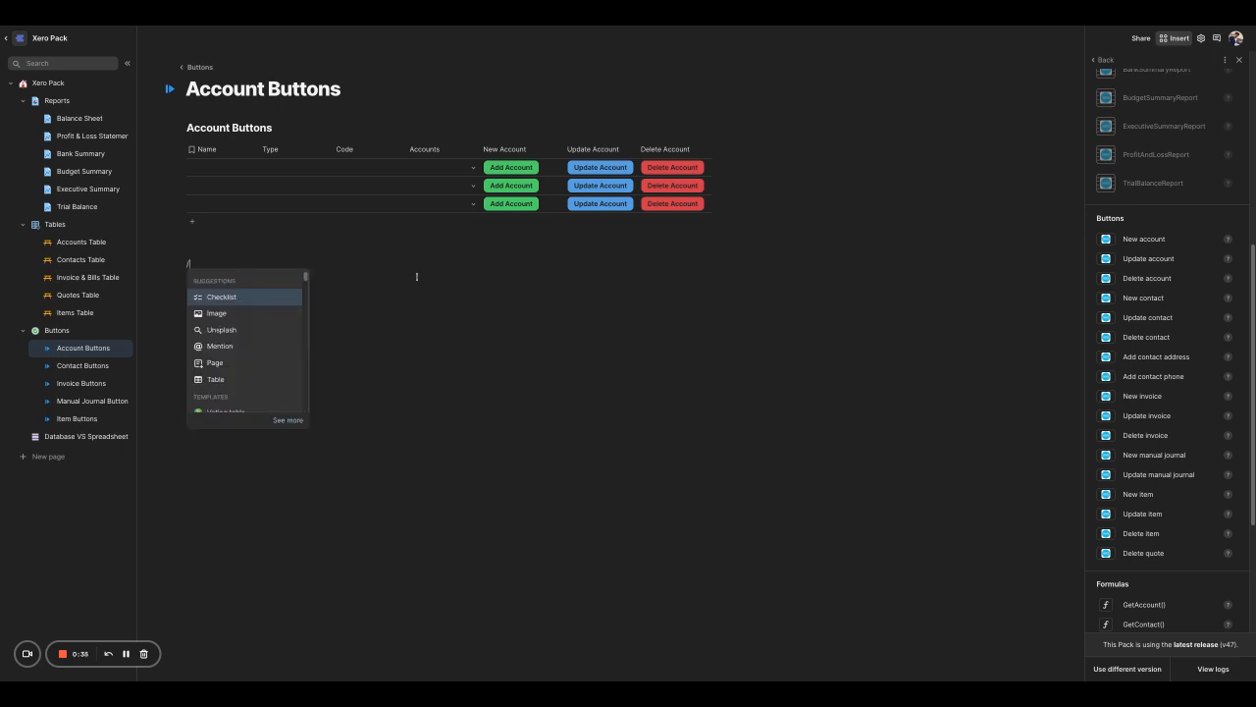
{"action": "type", "text": "table"}
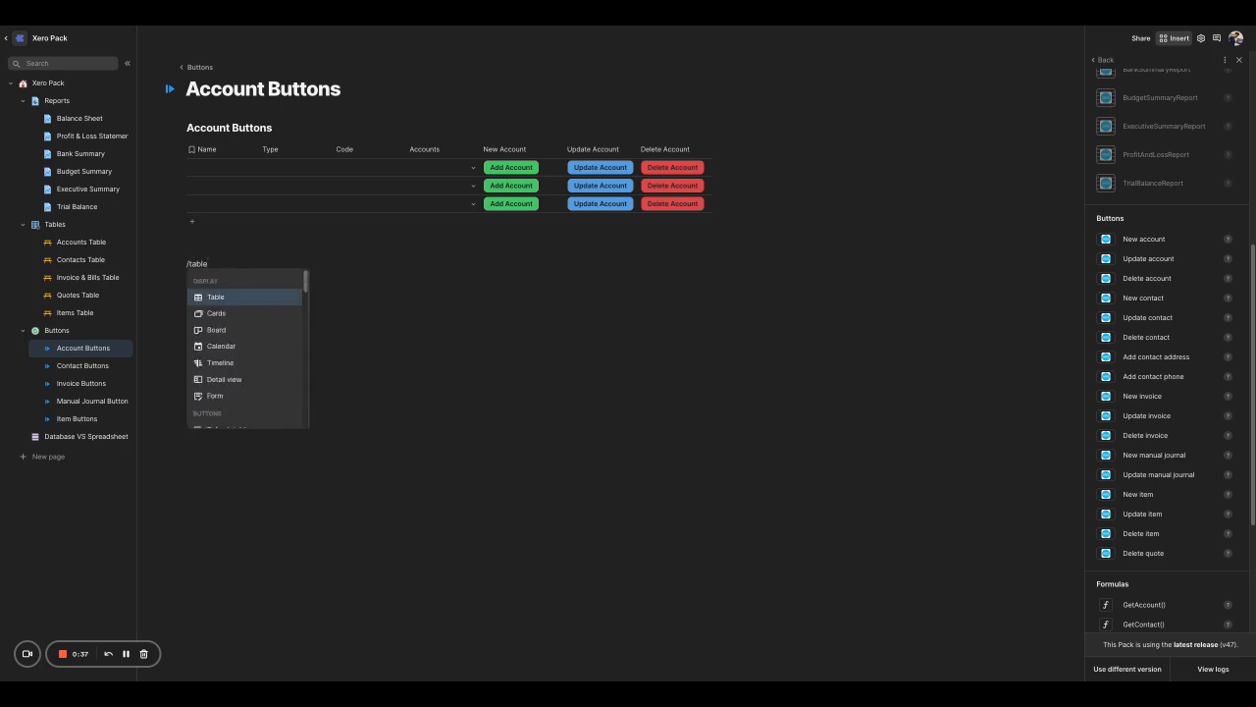
{"action": "left_click", "coordinate": [295, 300]}
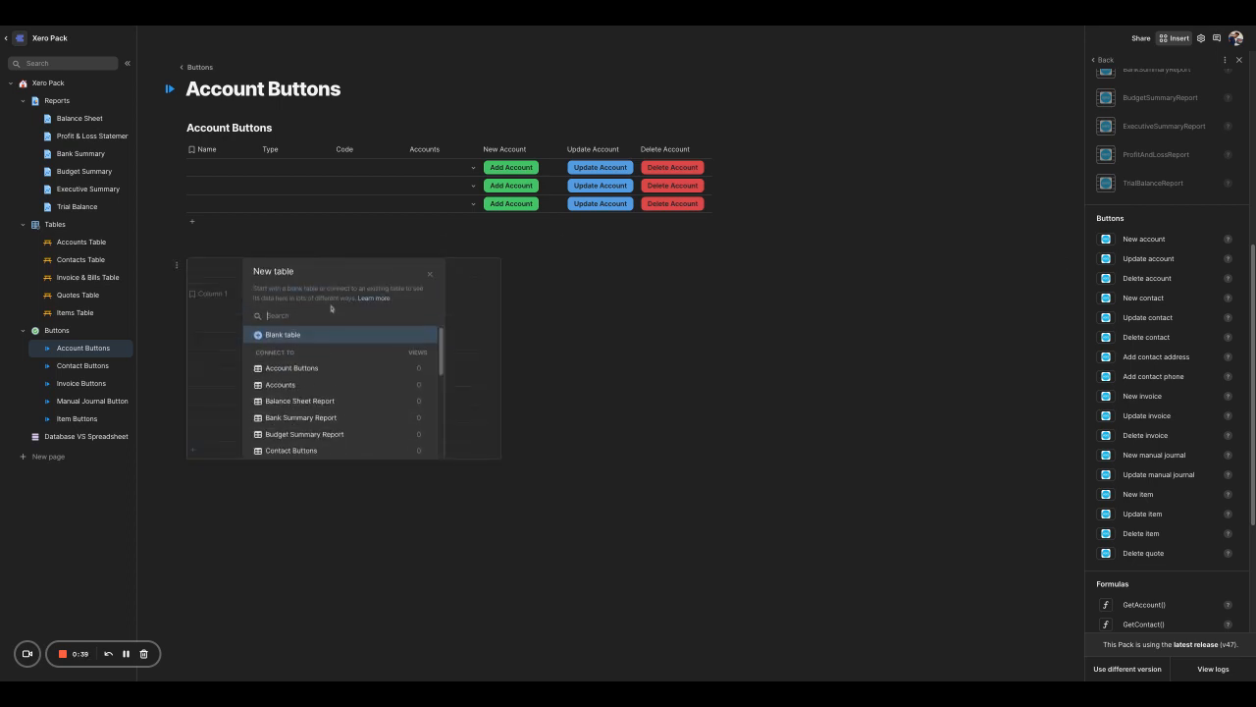
{"action": "left_click", "coordinate": [297, 335]}
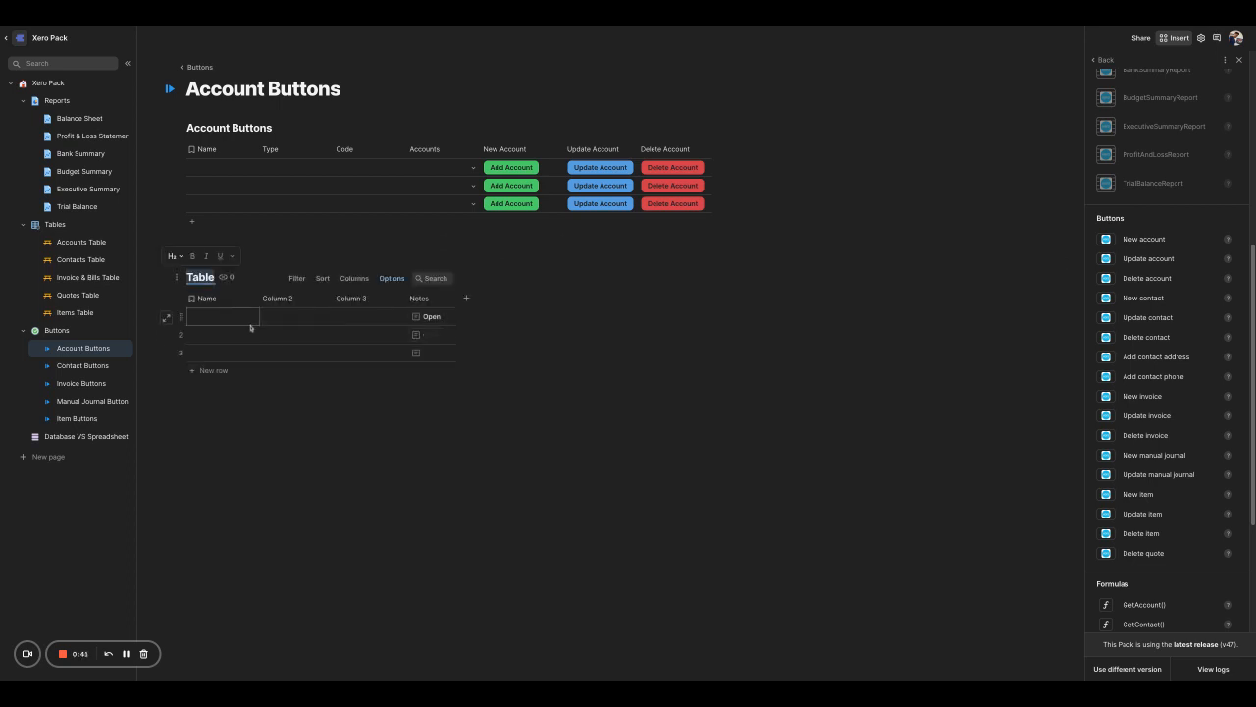
{"action": "type", "text": "Account Table"}
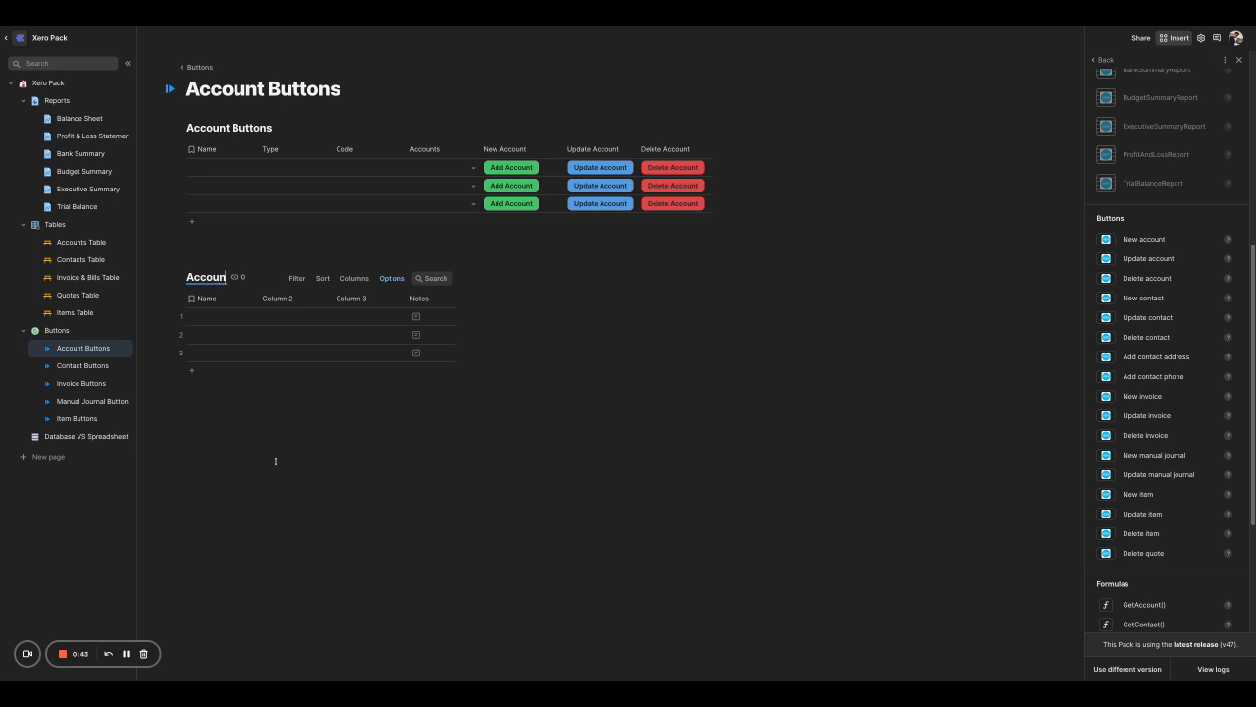
{"action": "left_click", "coordinate": [318, 511]}
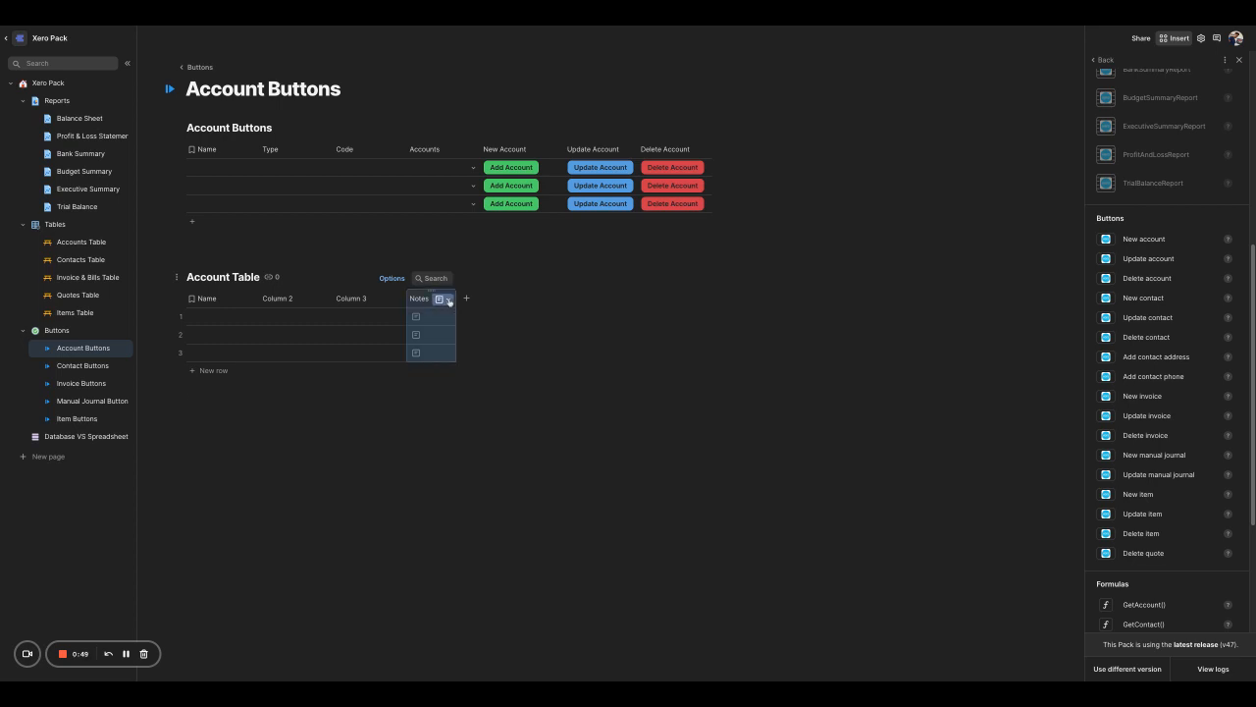
- Change the column type of the Notes column in Account Table to Button
{"action": "left_click", "coordinate": [449, 300]}
{"action": "mouse_move", "coordinate": [538, 320]}
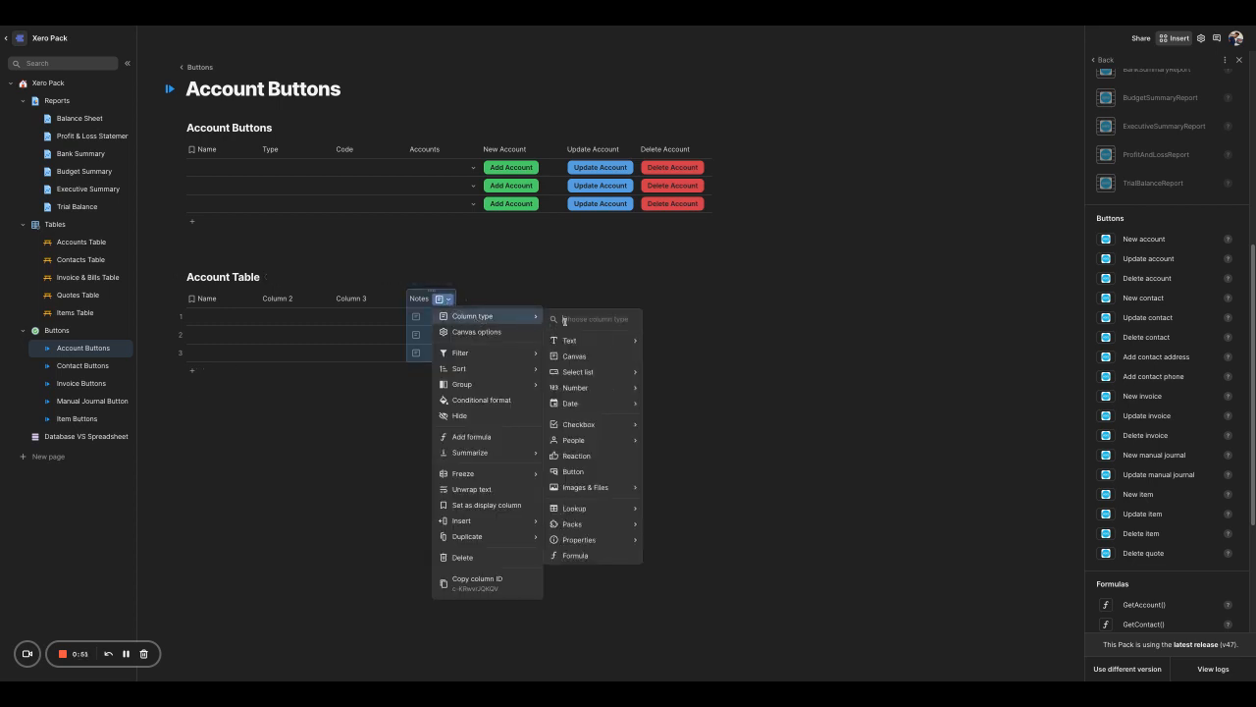
{"action": "type", "text": "bu"}
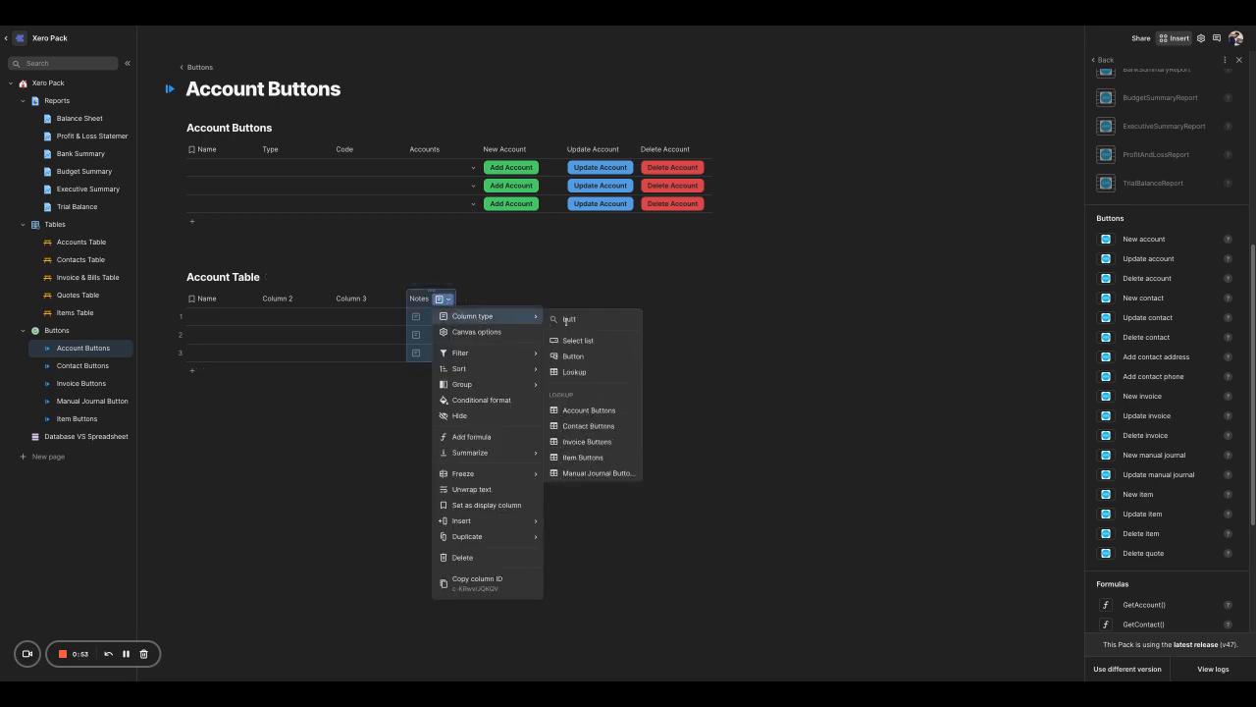
{"action": "type", "text": "tt"}
{"action": "left_click", "coordinate": [580, 356]}
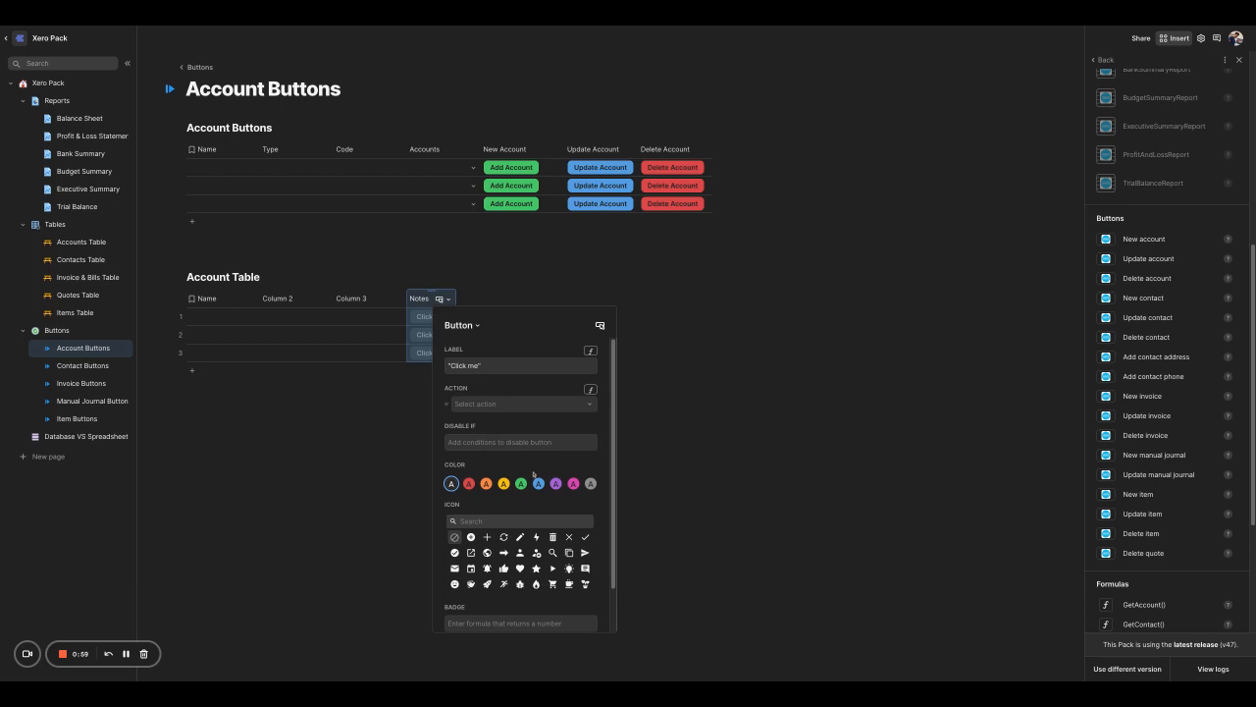
- Set the Notes button's action to New account from the Xero pack
{"action": "left_click", "coordinate": [476, 404]}
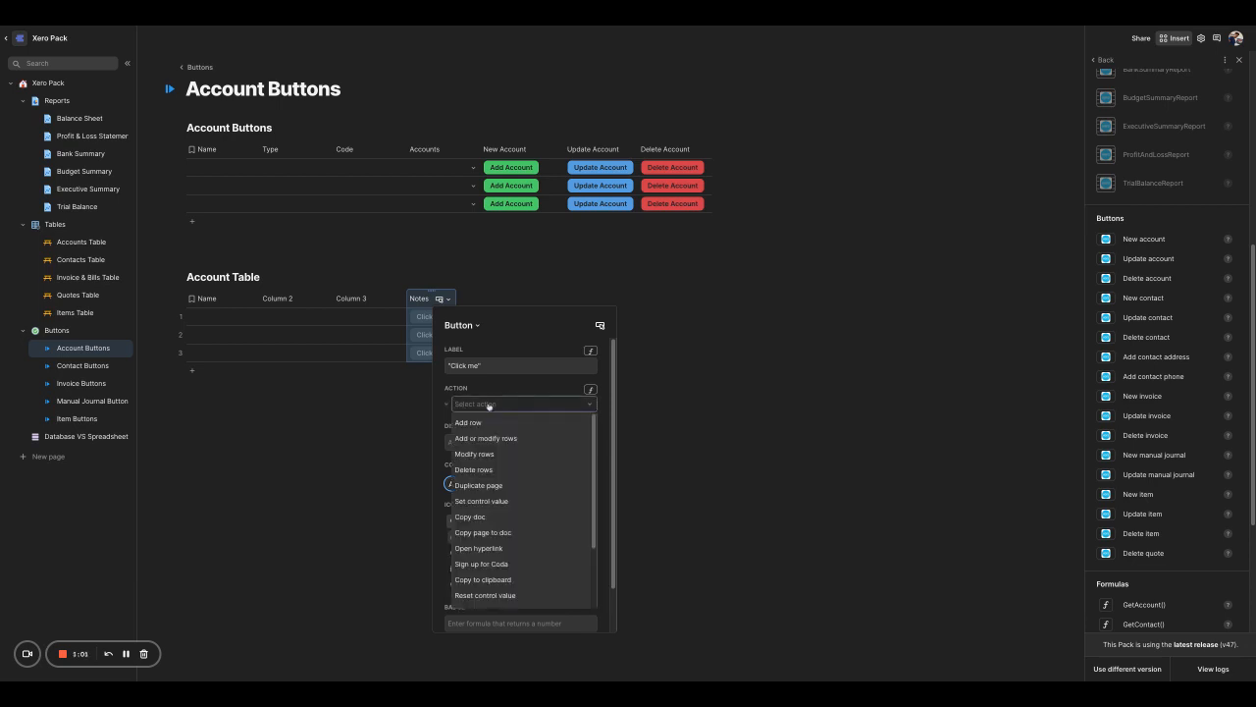
{"action": "scroll", "coordinate": [501, 491], "scroll_direction": "down", "scroll_amount": 2}
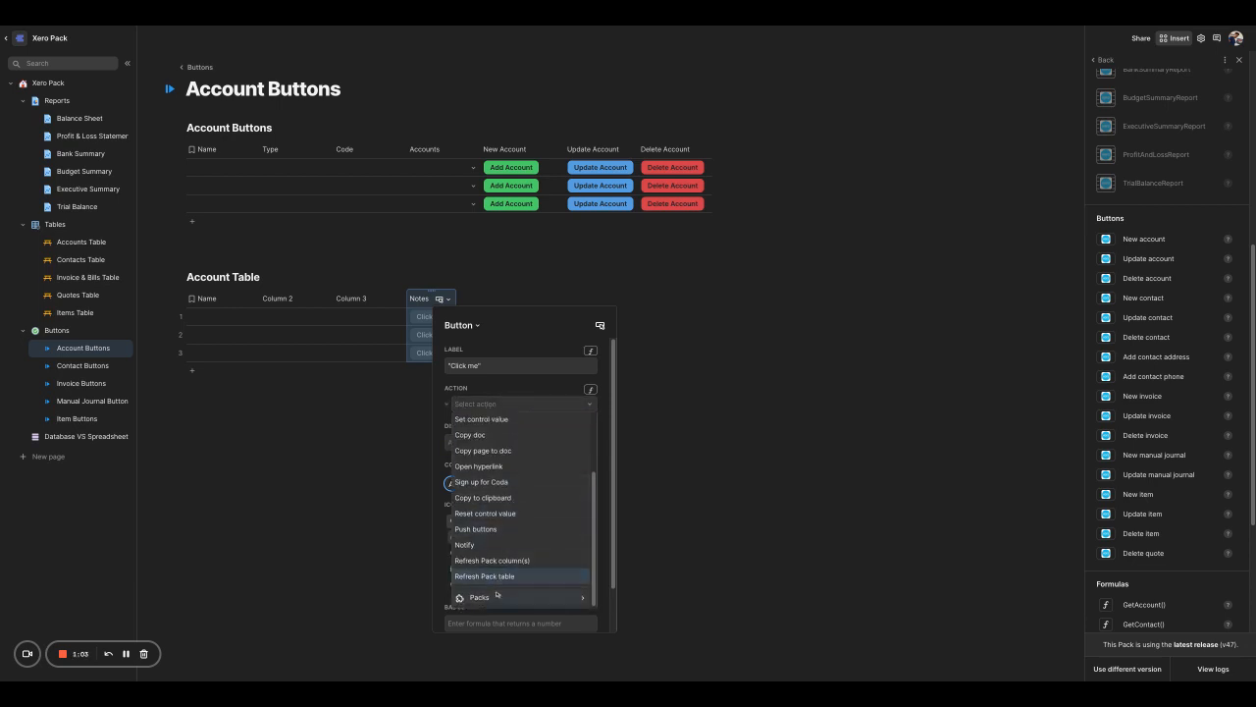
{"action": "mouse_move", "coordinate": [496, 596]}
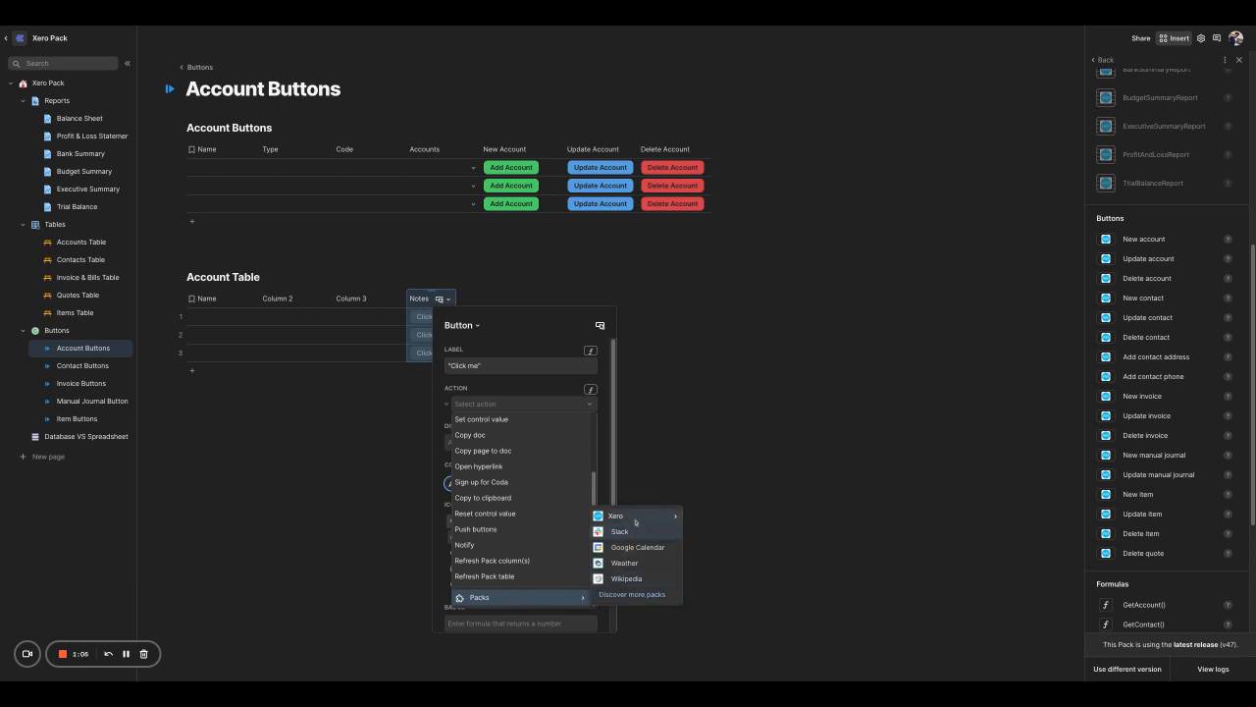
{"action": "mouse_move", "coordinate": [635, 521]}
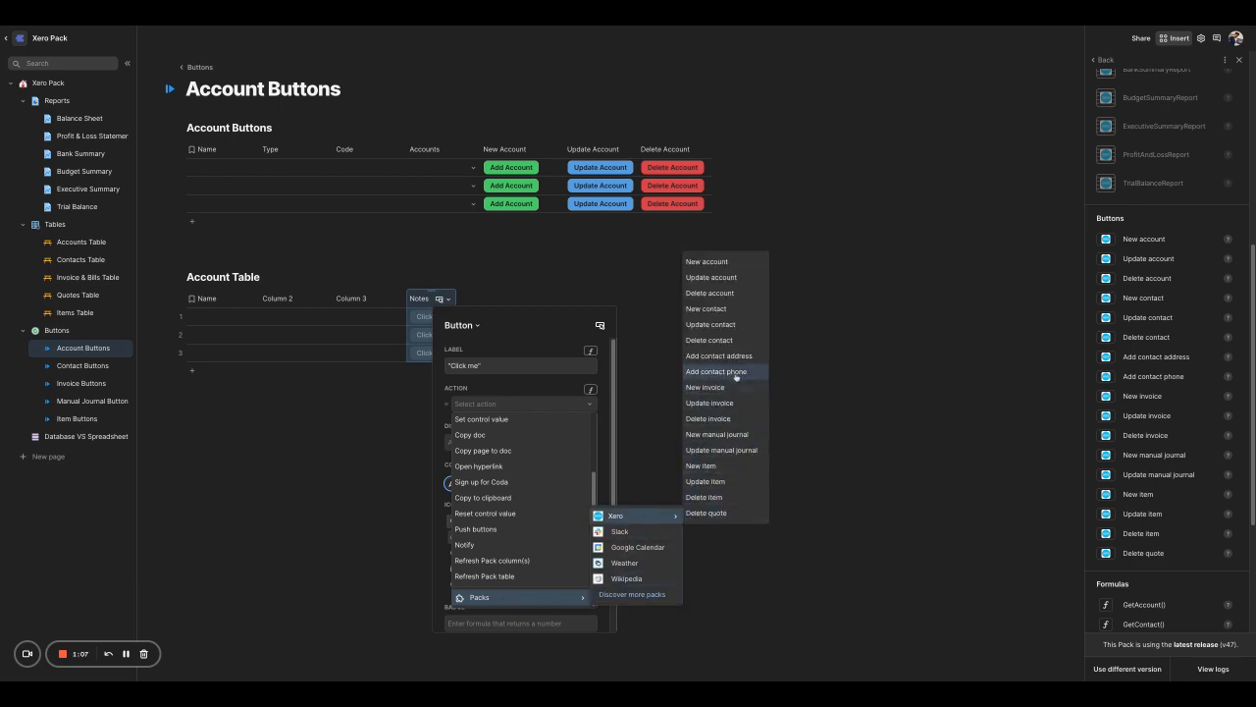
{"action": "left_click", "coordinate": [724, 263]}
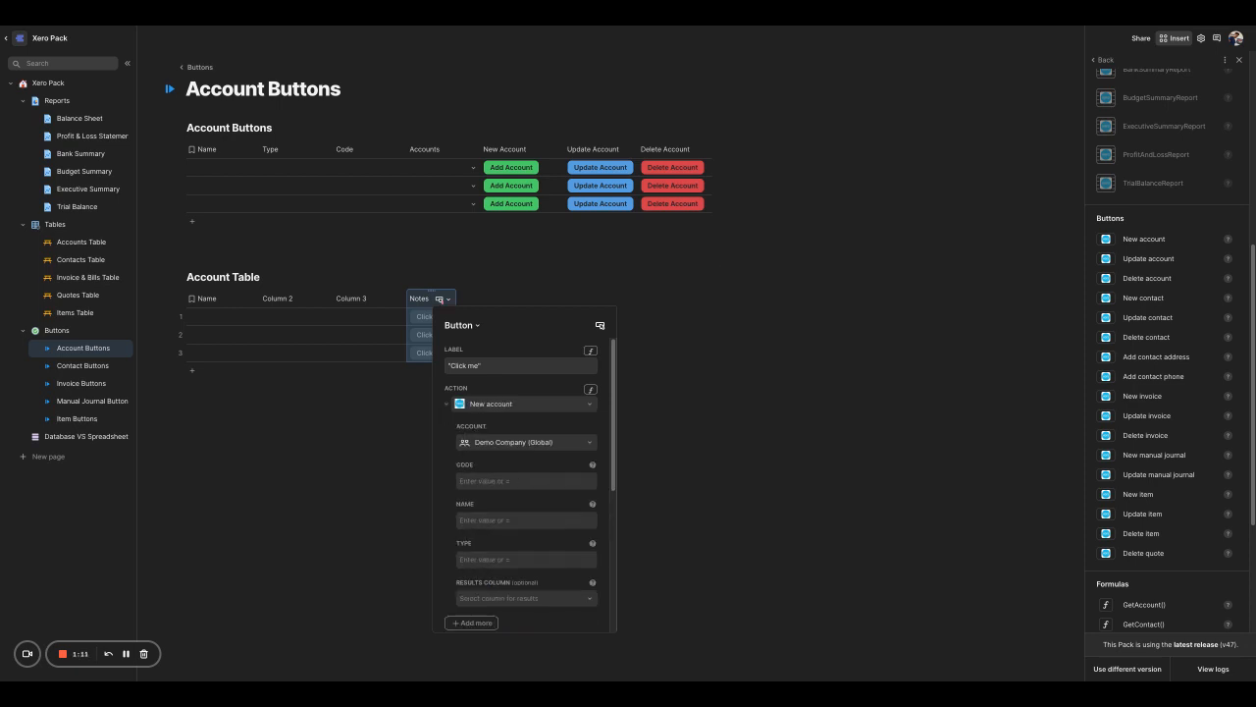
- Link the New account action's Code parameter to Column 2 of Account Table
{"action": "scroll", "coordinate": [515, 503], "scroll_direction": "down", "scroll_amount": 1}
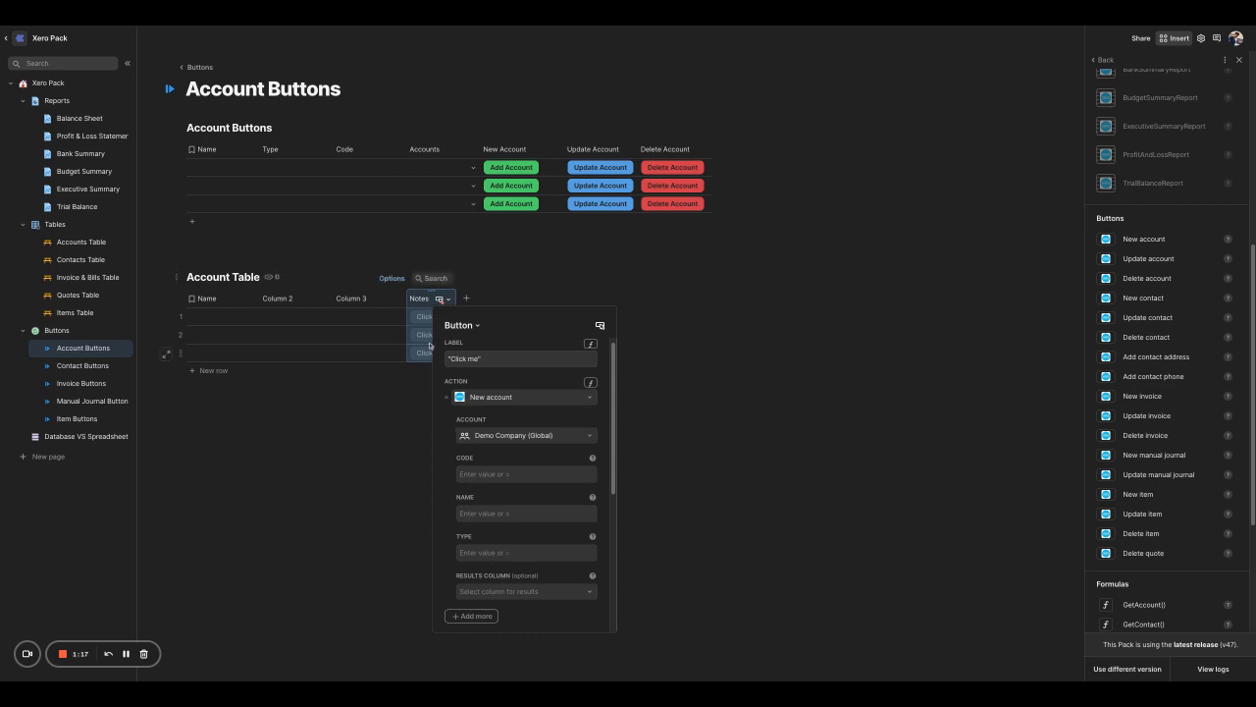
{"action": "left_click", "coordinate": [505, 475]}
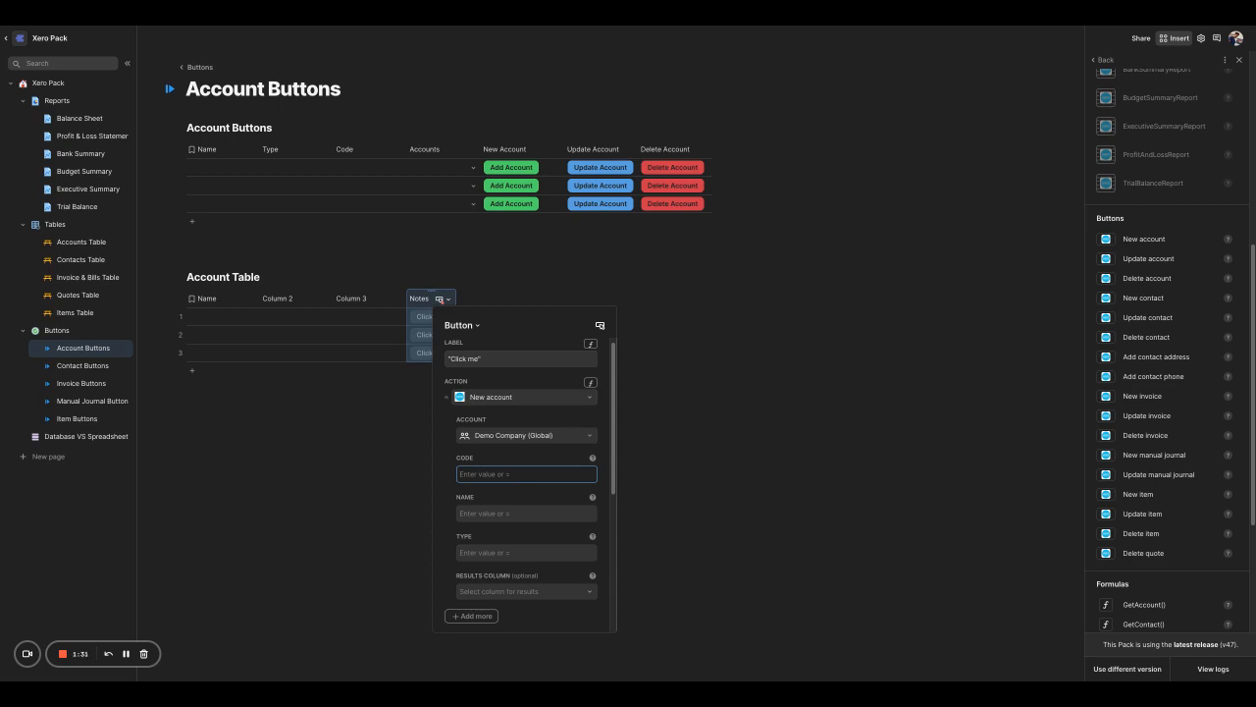
{"action": "type", "text": "column 2"}
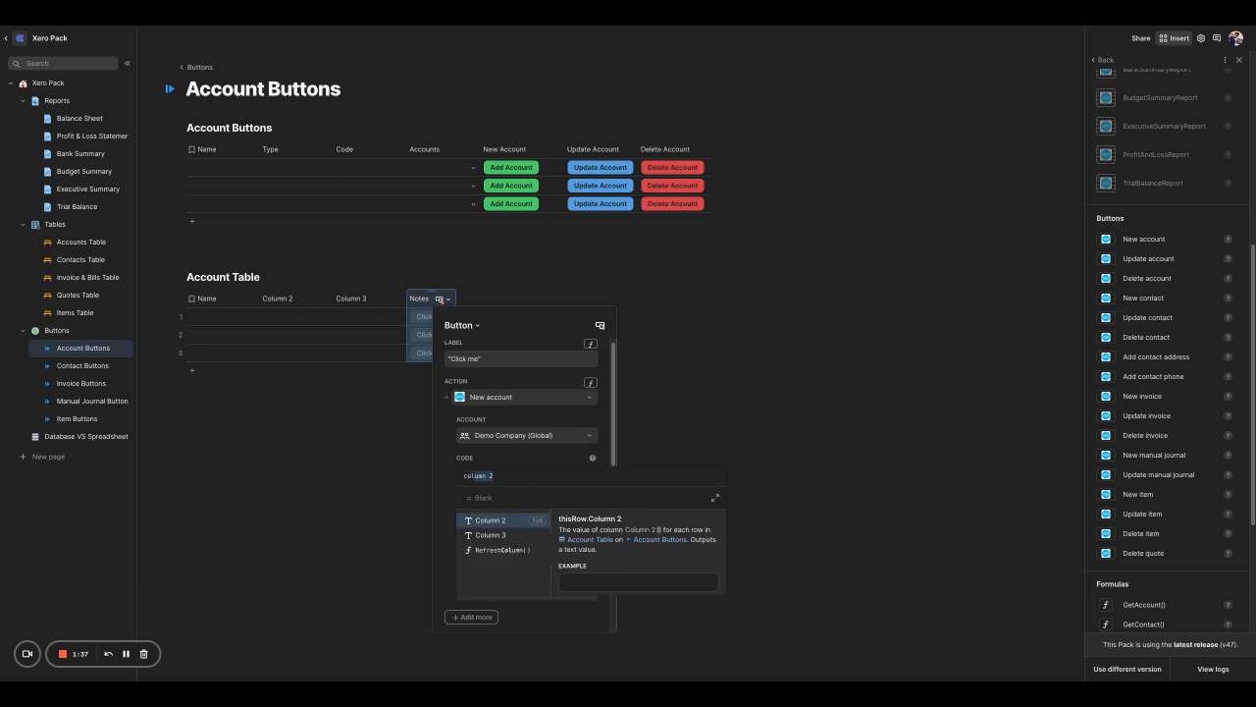
{"action": "left_click", "coordinate": [492, 518]}
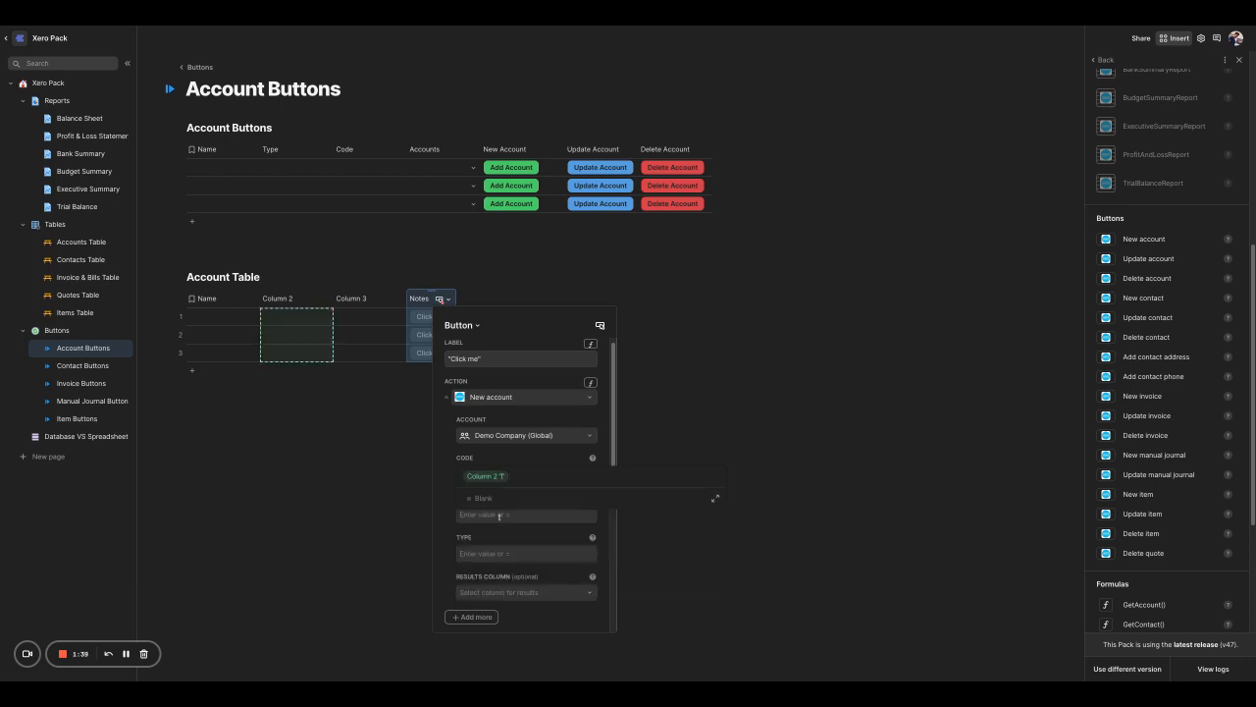
{"action": "left_click", "coordinate": [448, 533]}
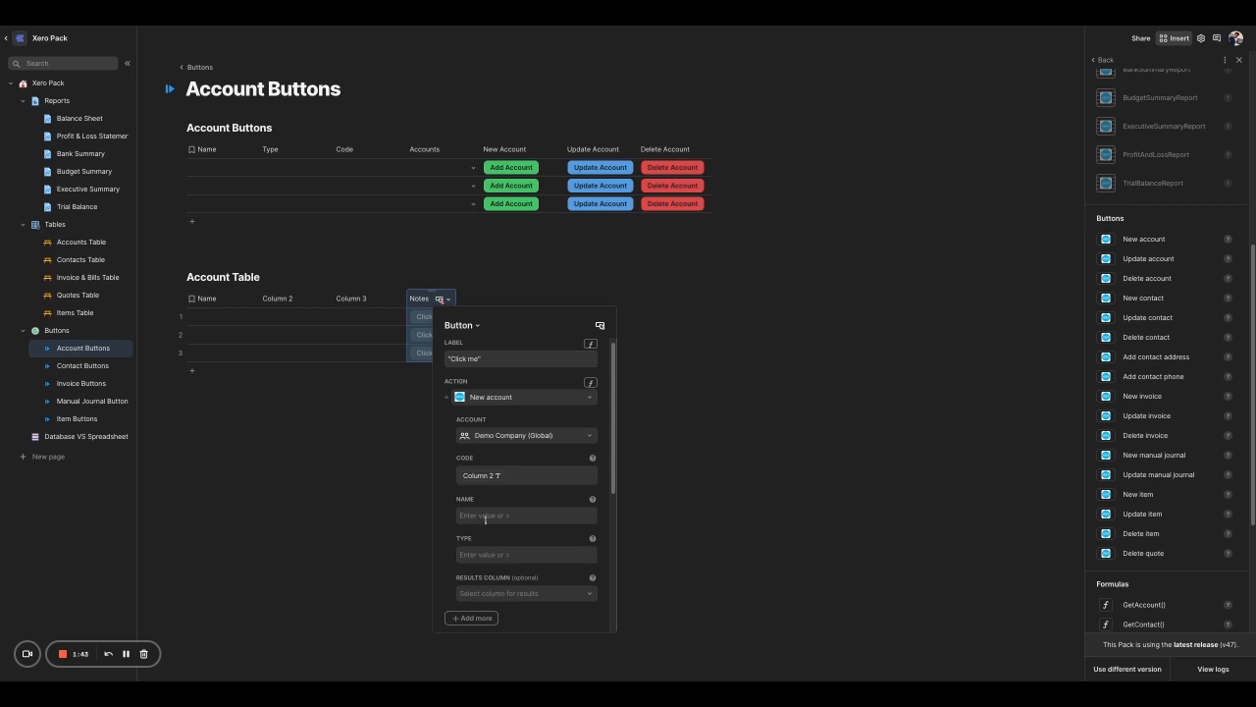
- Link the action's Name parameter to the Name column and its Type parameter to Column 3
{"action": "left_click", "coordinate": [485, 518]}
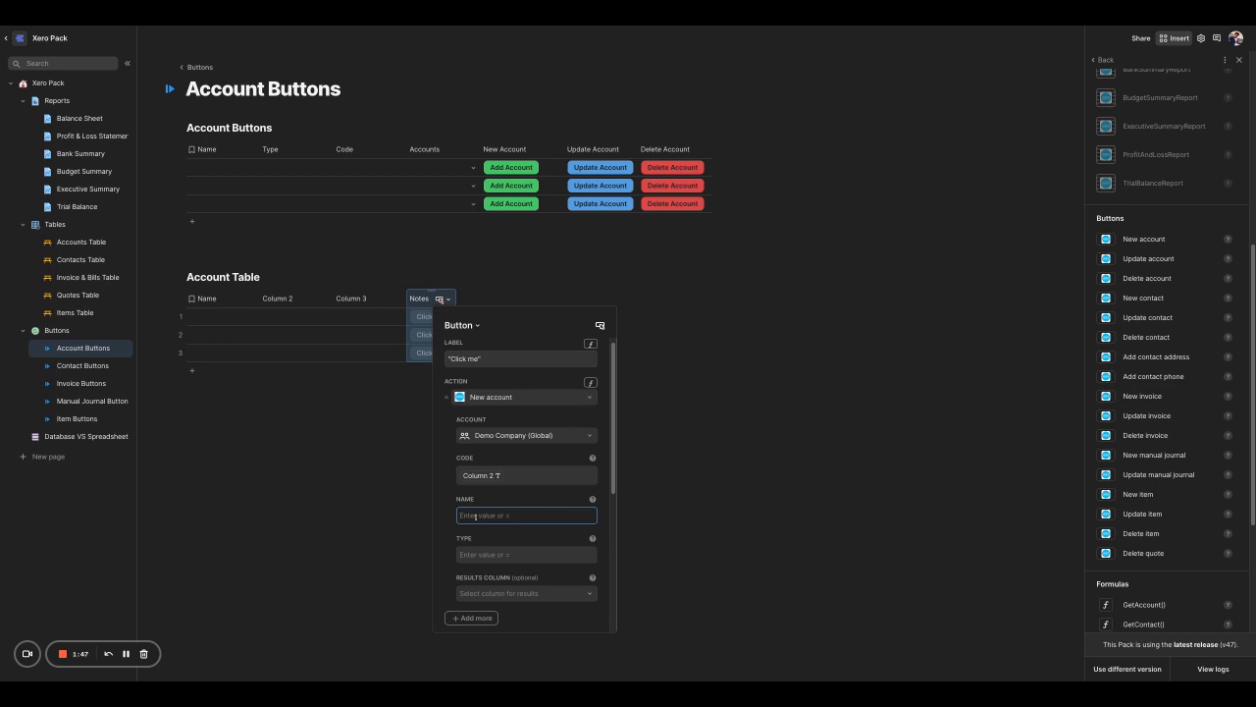
{"action": "type", "text": "="}
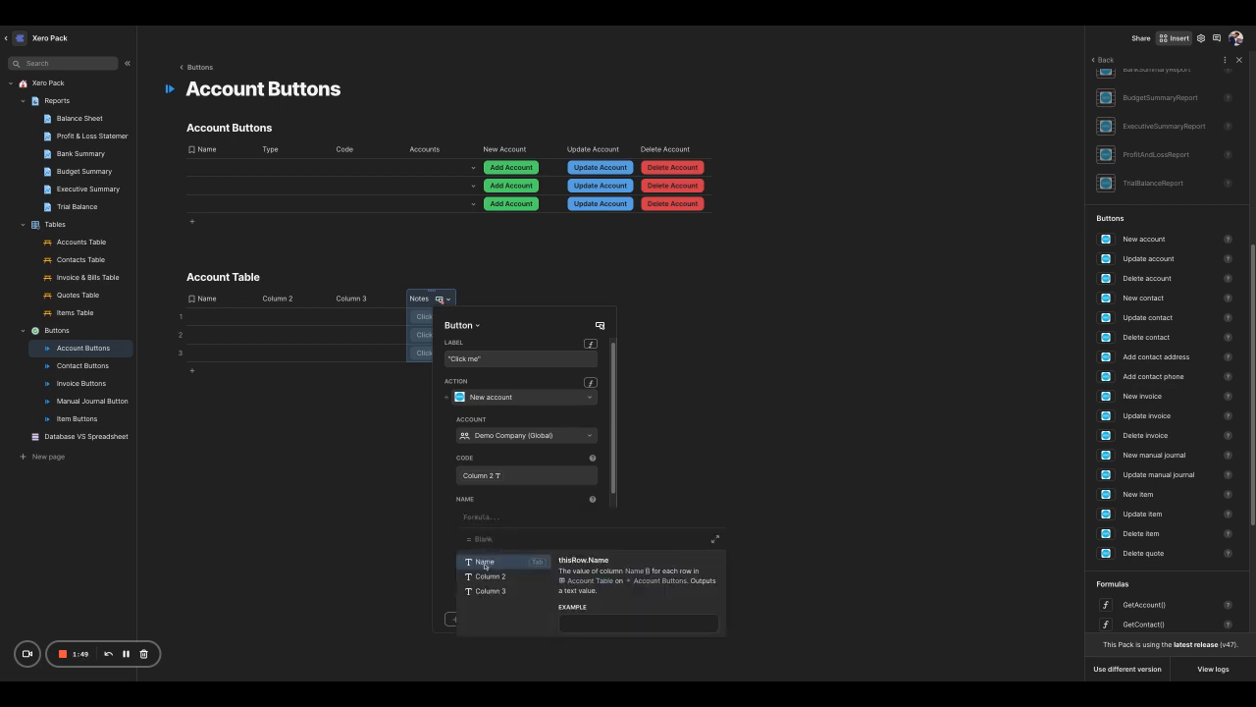
{"action": "left_click", "coordinate": [505, 564]}
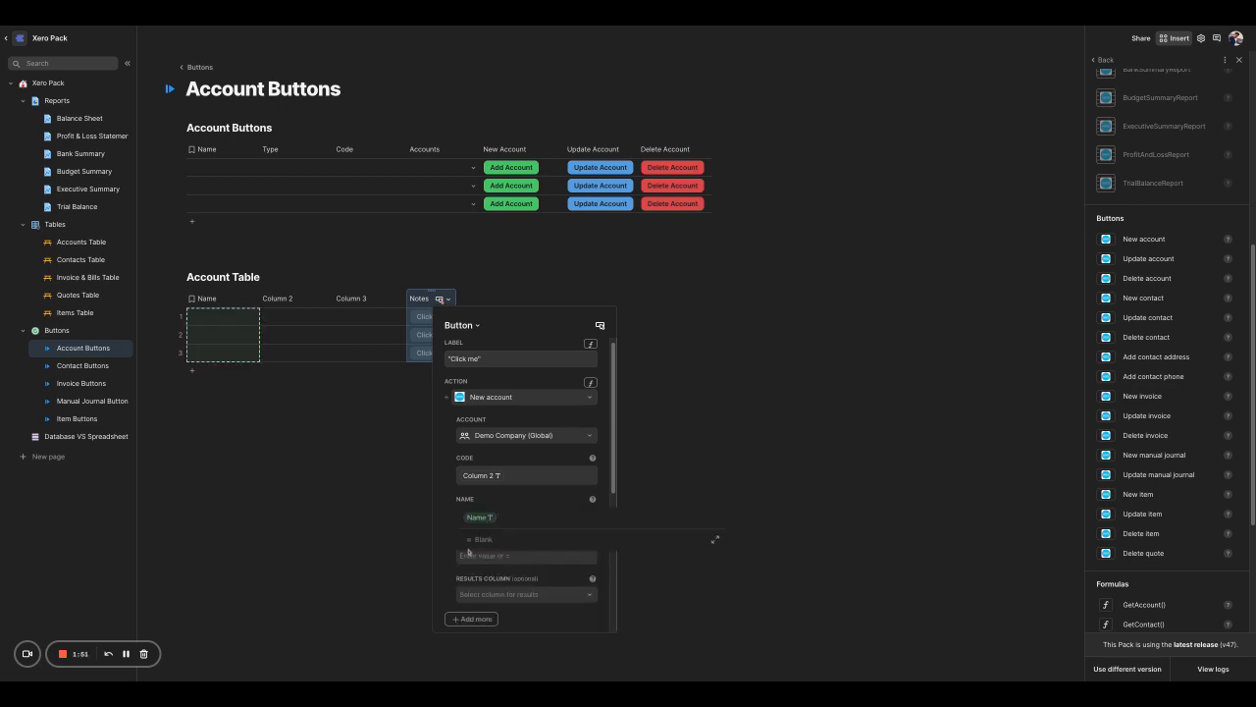
{"action": "left_click", "coordinate": [476, 556]}
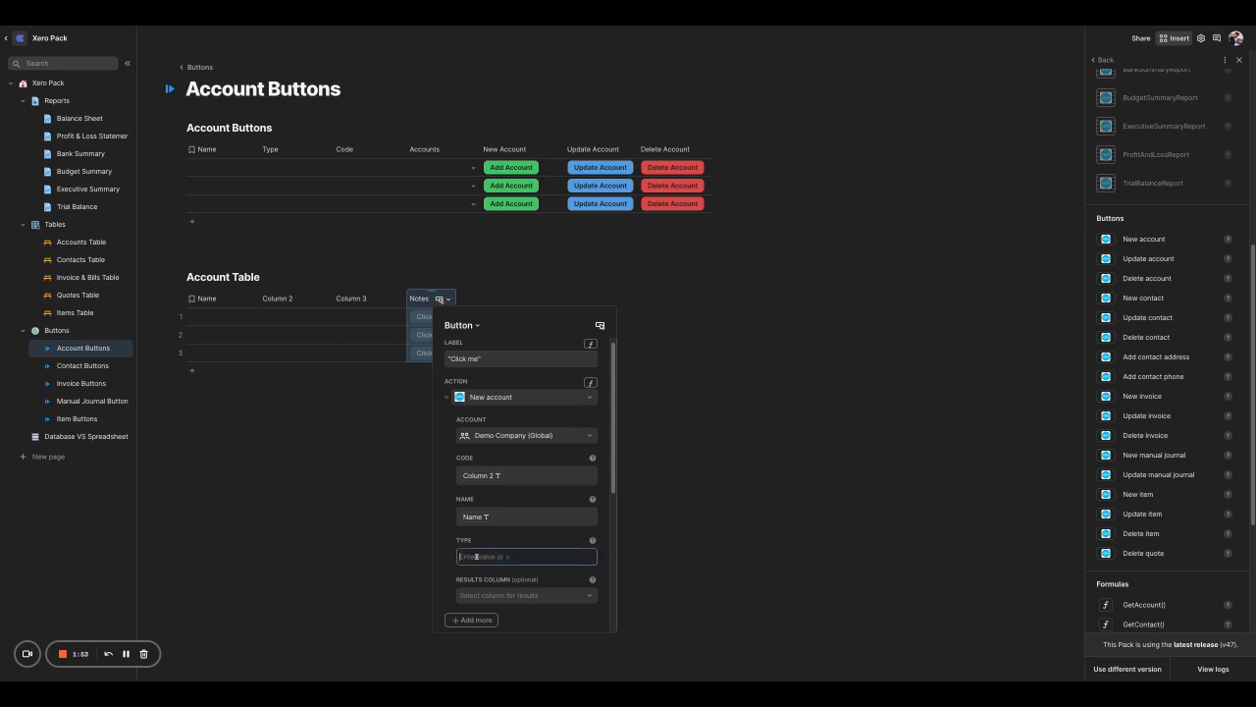
{"action": "type", "text": "="}
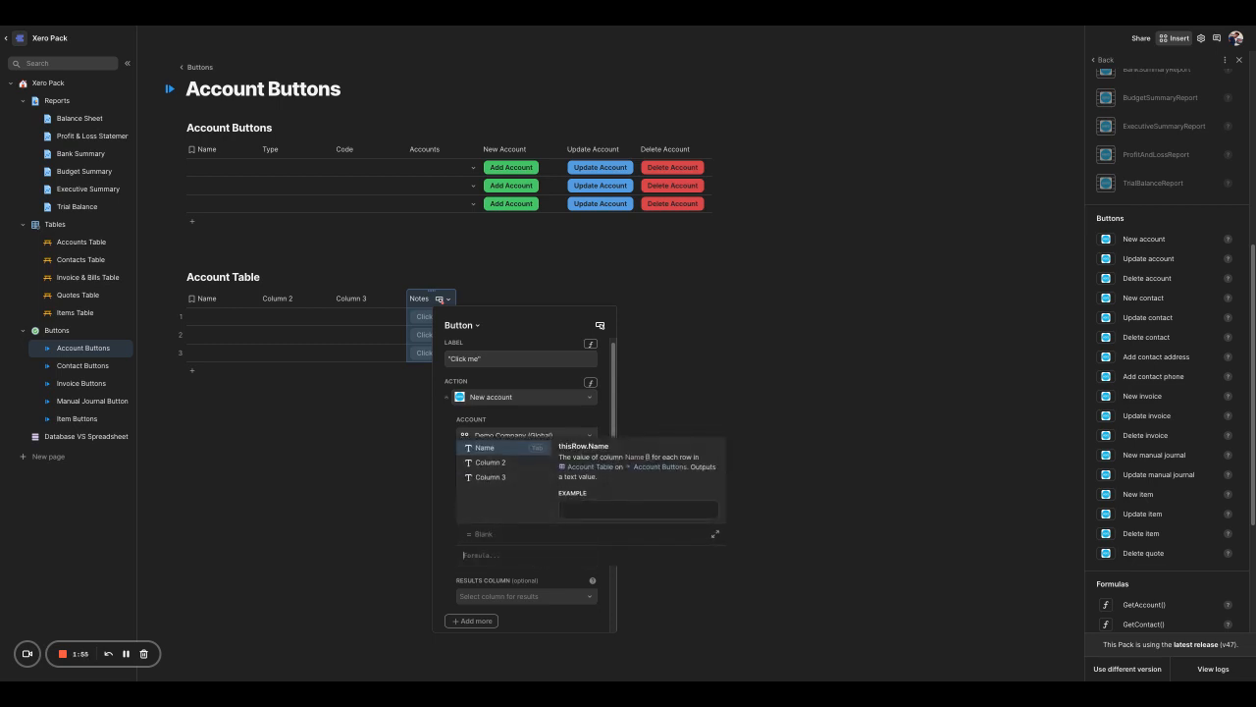
{"action": "left_click", "coordinate": [496, 477]}
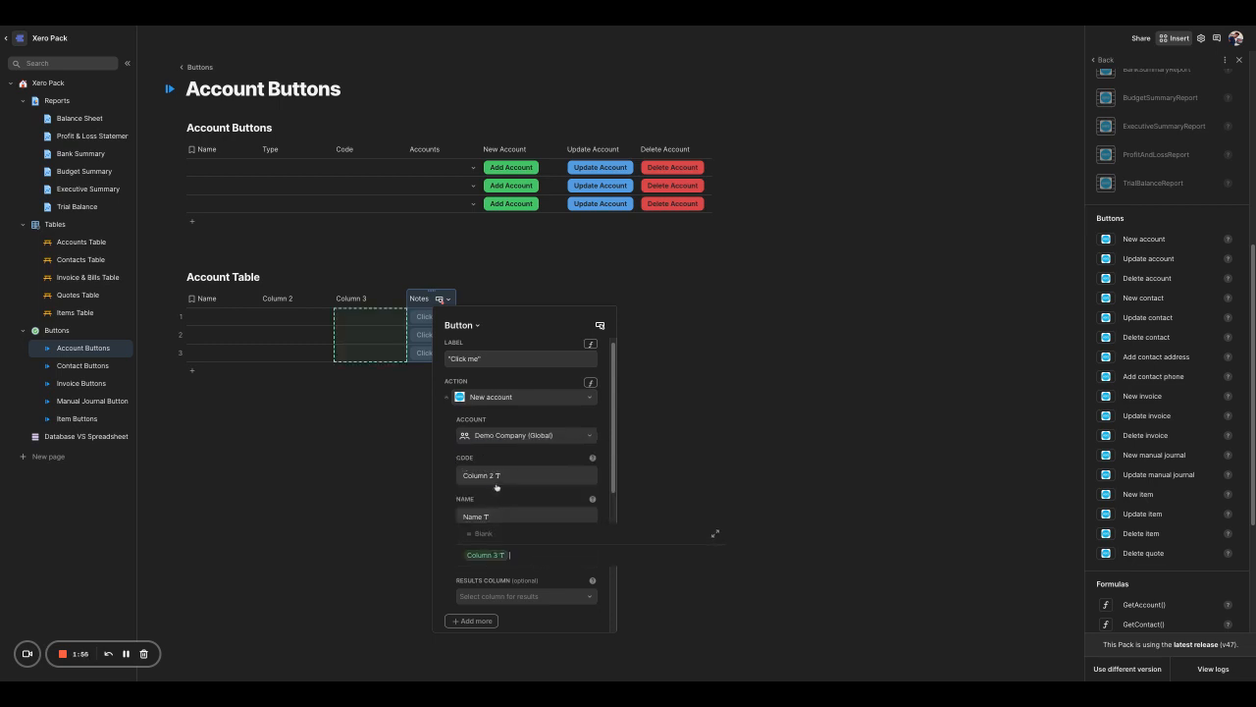
{"action": "left_click", "coordinate": [446, 569]}
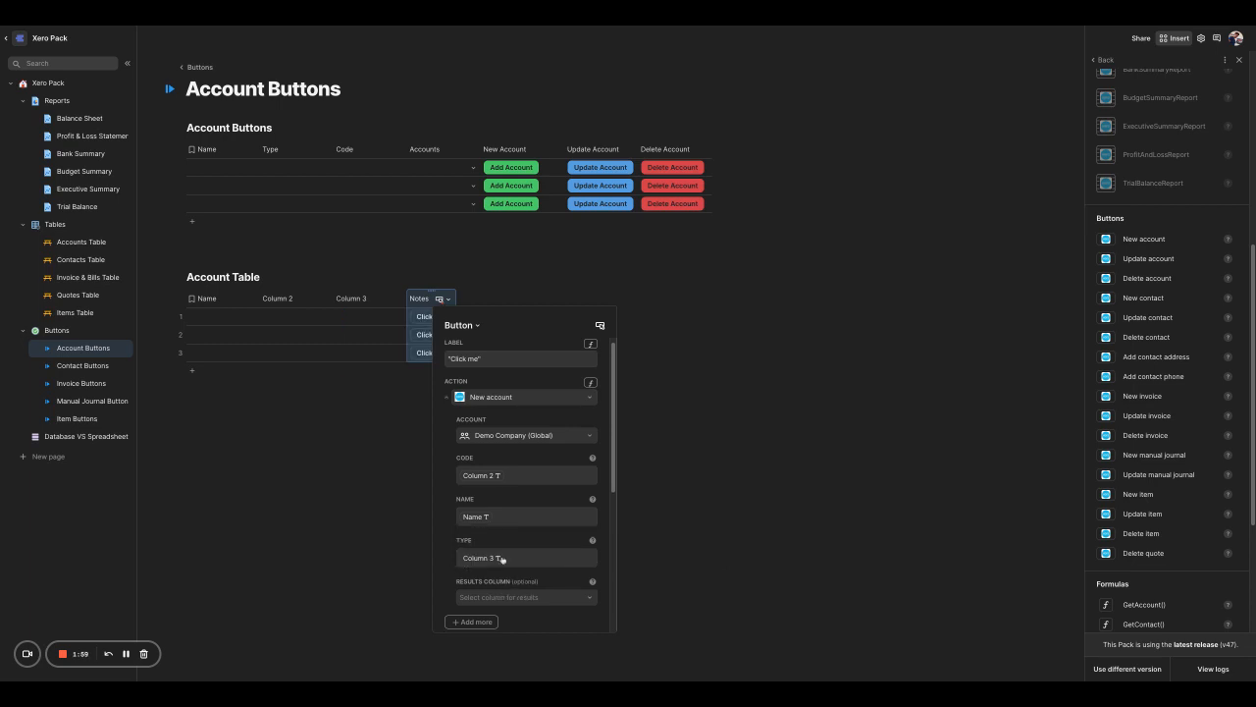
{"action": "scroll", "coordinate": [507, 565], "scroll_direction": "down", "scroll_amount": 1}
{"action": "scroll", "coordinate": [507, 566], "scroll_direction": "down", "scroll_amount": 2}
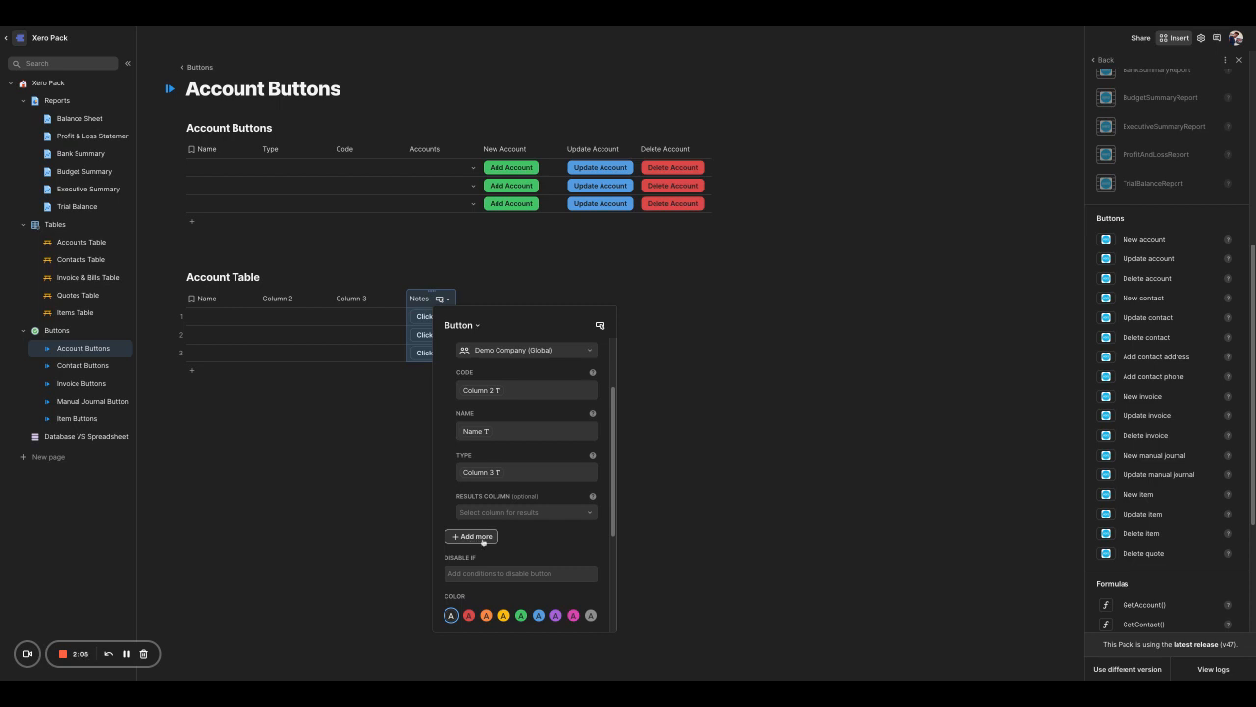
{"action": "left_click", "coordinate": [482, 539]}
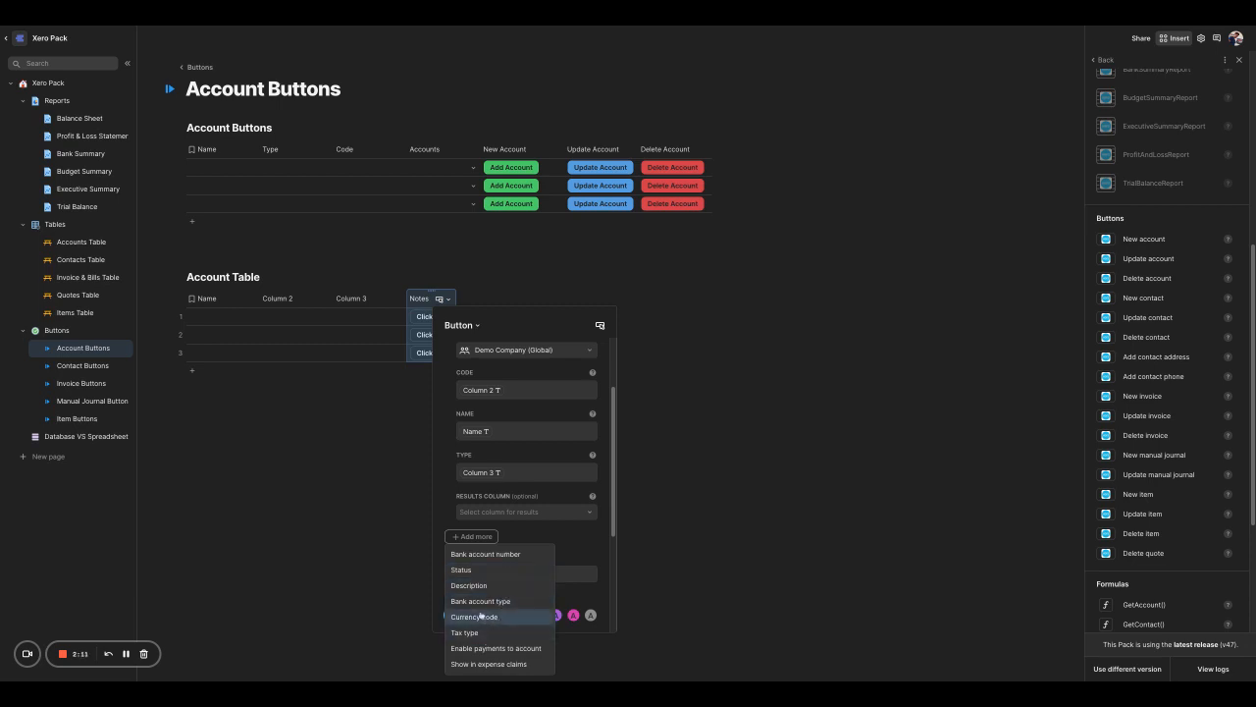
{"action": "left_click", "coordinate": [446, 518]}
- Set the colour of the Notes column's buttons to green
{"action": "scroll", "coordinate": [525, 605], "scroll_direction": "down", "scroll_amount": 1}
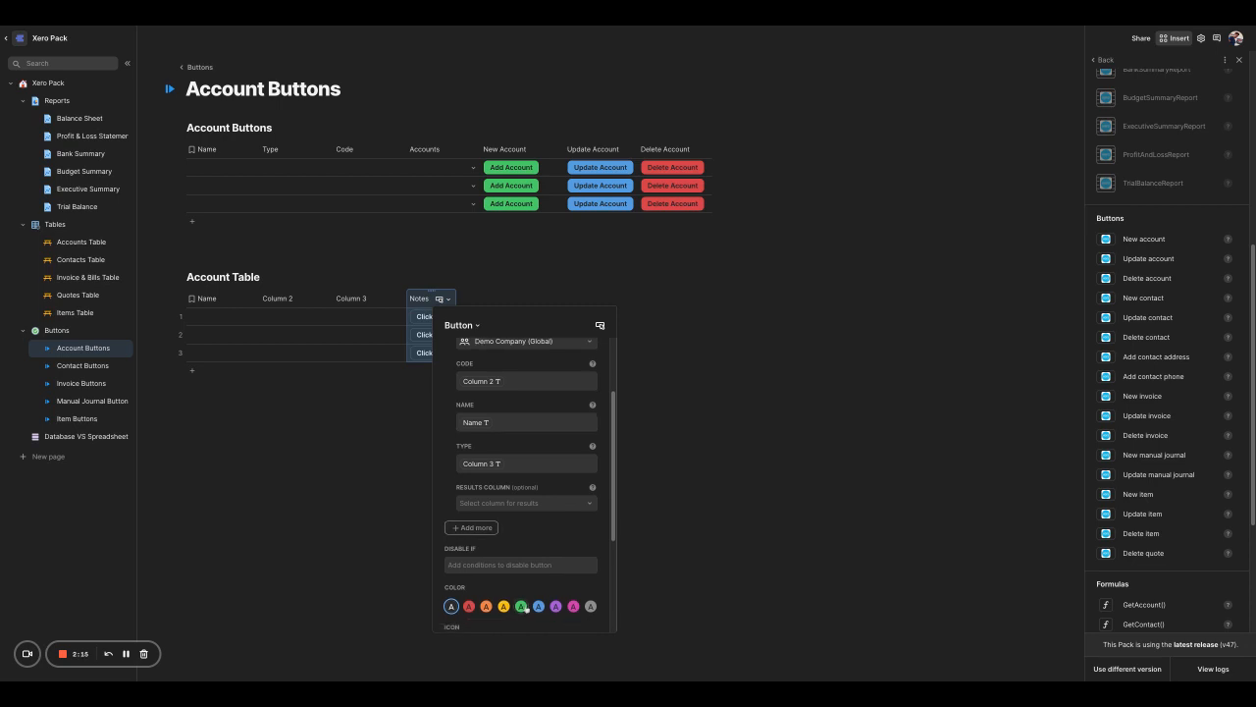
{"action": "scroll", "coordinate": [524, 602], "scroll_direction": "down", "scroll_amount": 1}
{"action": "left_click", "coordinate": [522, 595]}
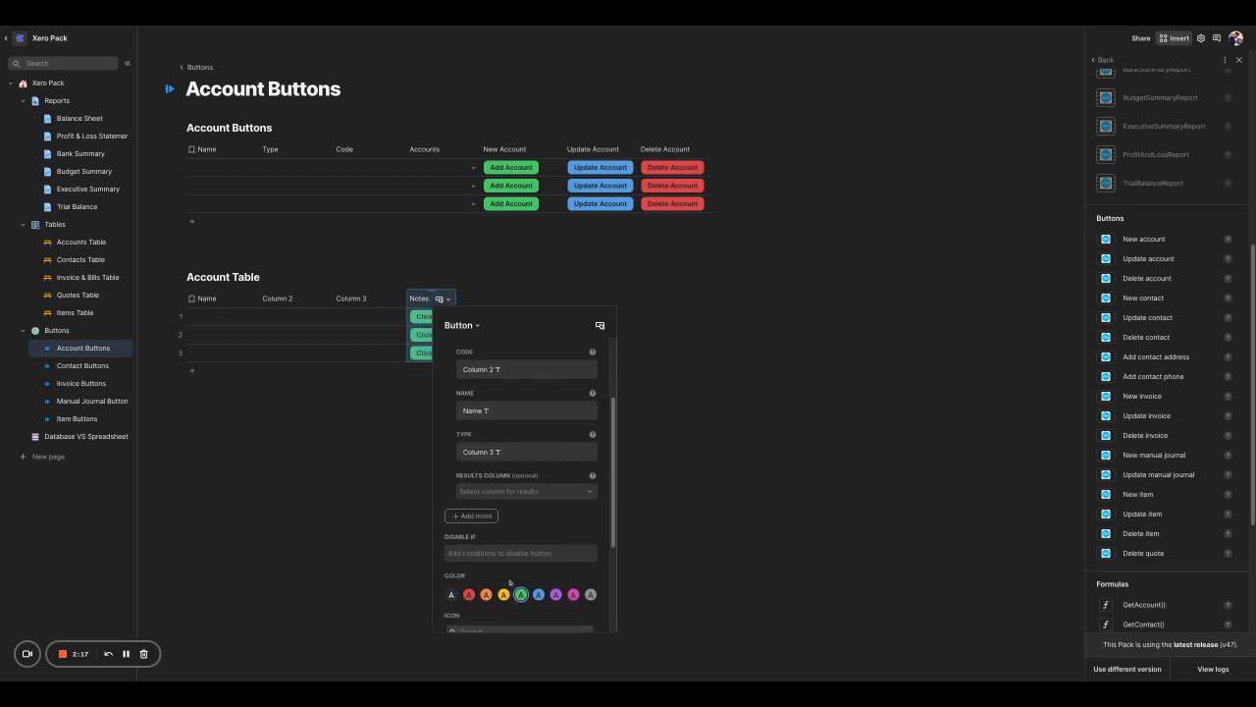
- Replace the button label with "Add Account" and close the button settings
{"action": "scroll", "coordinate": [509, 581], "scroll_direction": "up", "scroll_amount": 3}
{"action": "left_click", "coordinate": [477, 366]}
{"action": "key", "text": "shift+Left"}
{"action": "key", "text": "shift+Left"}
{"action": "key", "text": "shift+Left"}
{"action": "key", "text": "shift+Left"}
{"action": "key", "text": "shift+Left"}
{"action": "key", "text": "shift+Left"}
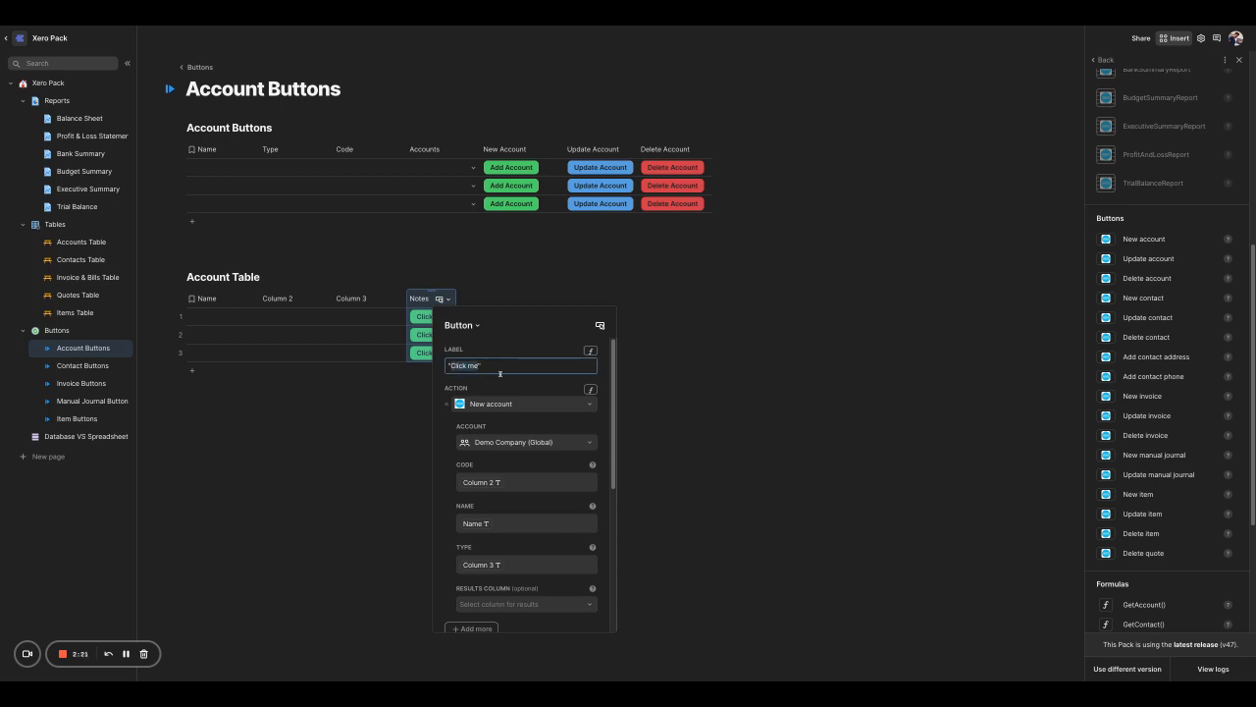
{"action": "type", "text": "Add Account"}
{"action": "left_click", "coordinate": [409, 398]}
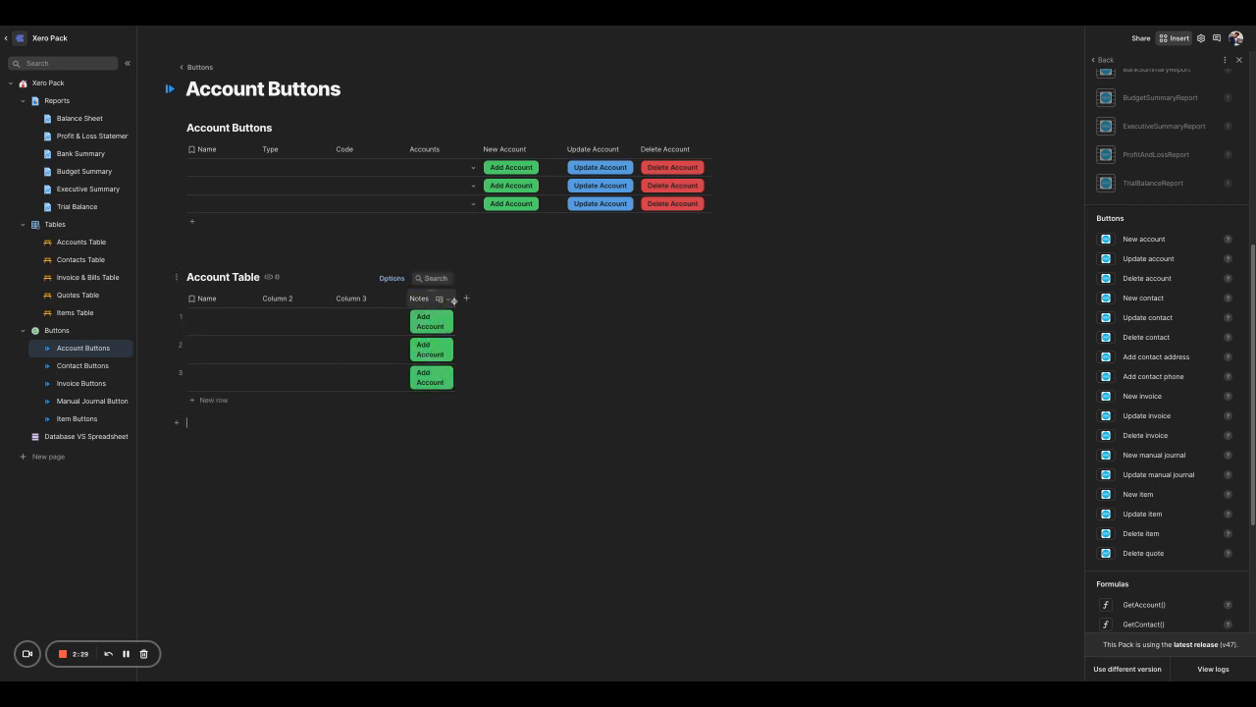
- Widen the Notes column of Account Table slightly and rename Column 2 as Code
{"action": "mouse_move", "coordinate": [455, 301]}
{"action": "left_mouse_down"}
{"action": "mouse_move", "coordinate": [481, 298]}
{"action": "mouse_move", "coordinate": [468, 303]}
{"action": "left_mouse_up"}
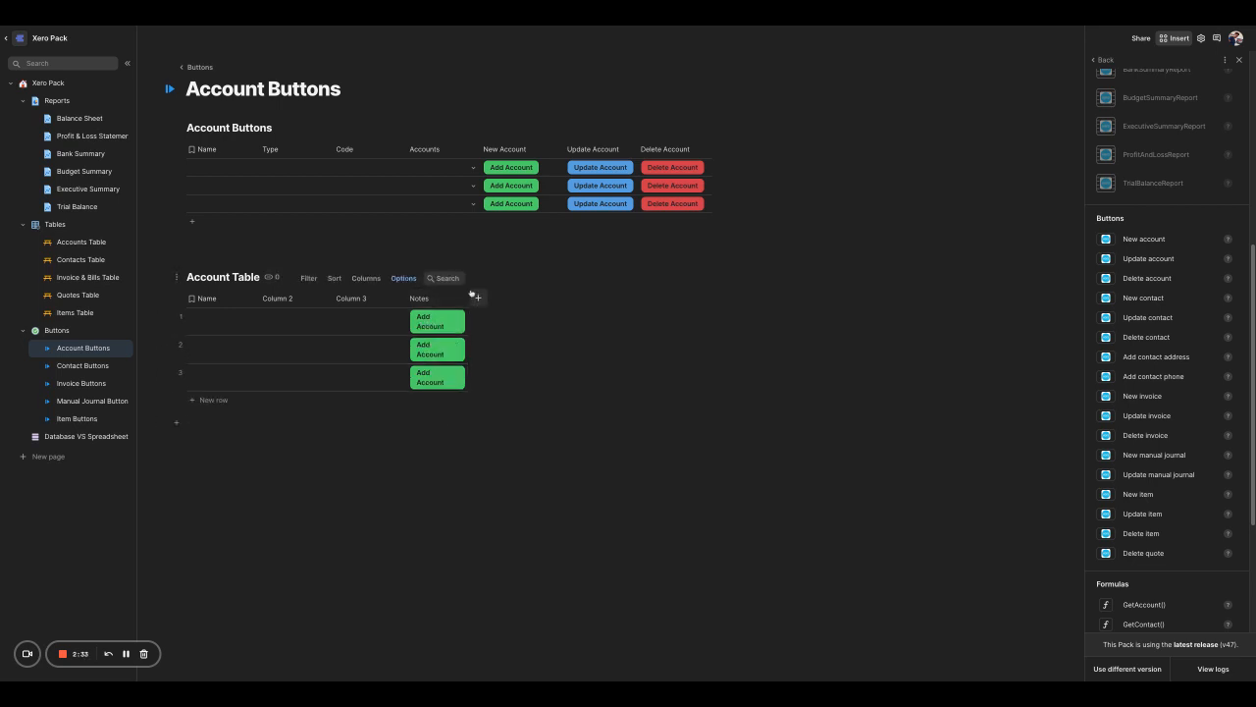
{"action": "left_click", "coordinate": [289, 300]}
{"action": "left_click", "coordinate": [288, 303]}
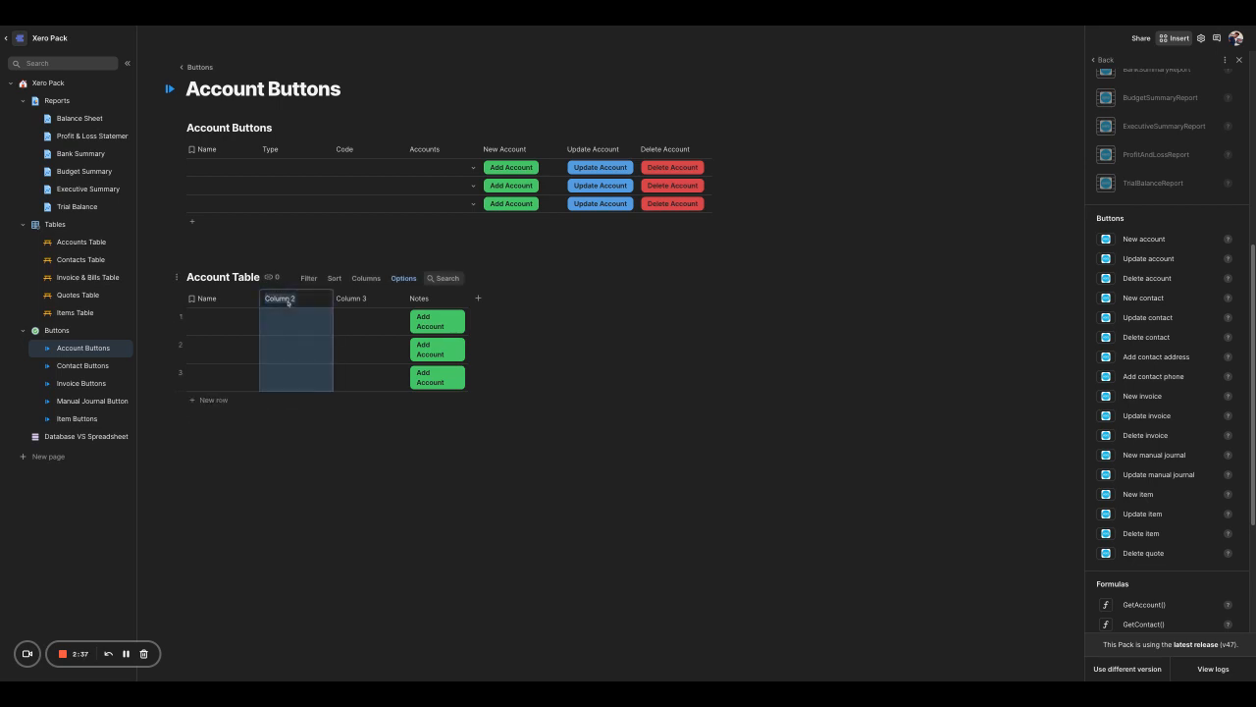
{"action": "type", "text": "Code"}
- Rename Column 3 of Account Table as Type
{"action": "double_click", "coordinate": [345, 303]}
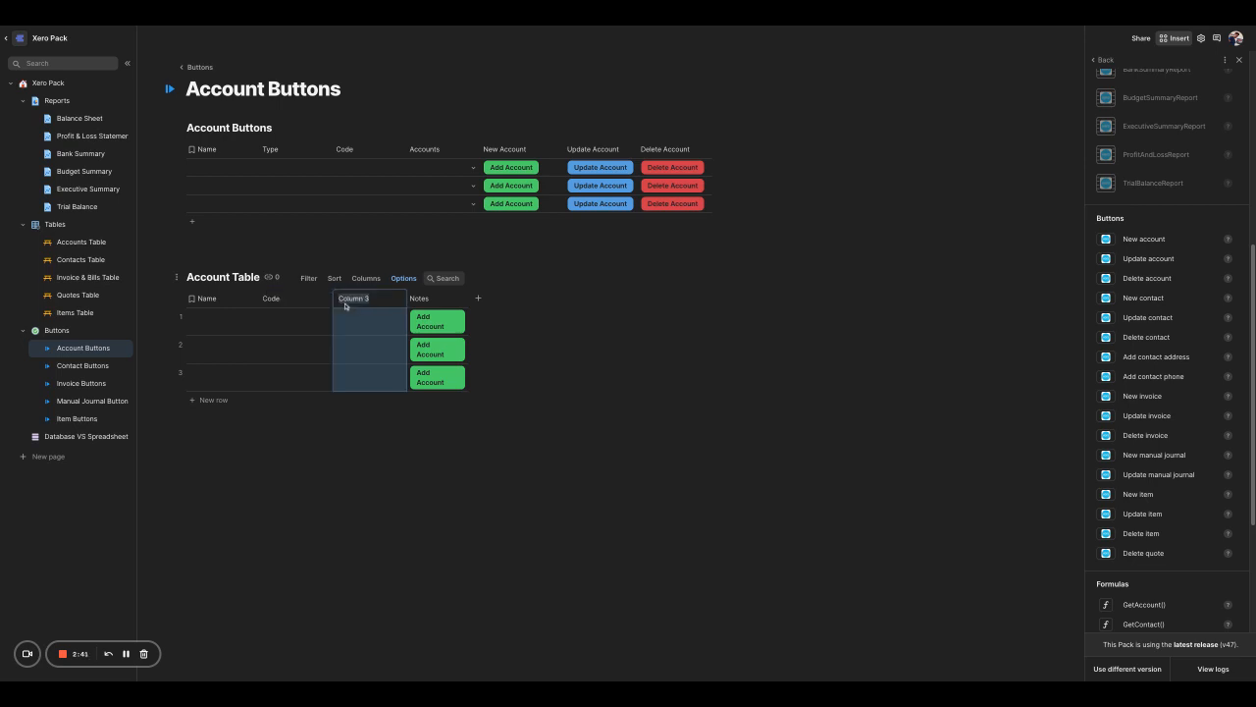
{"action": "type", "text": "Type"}
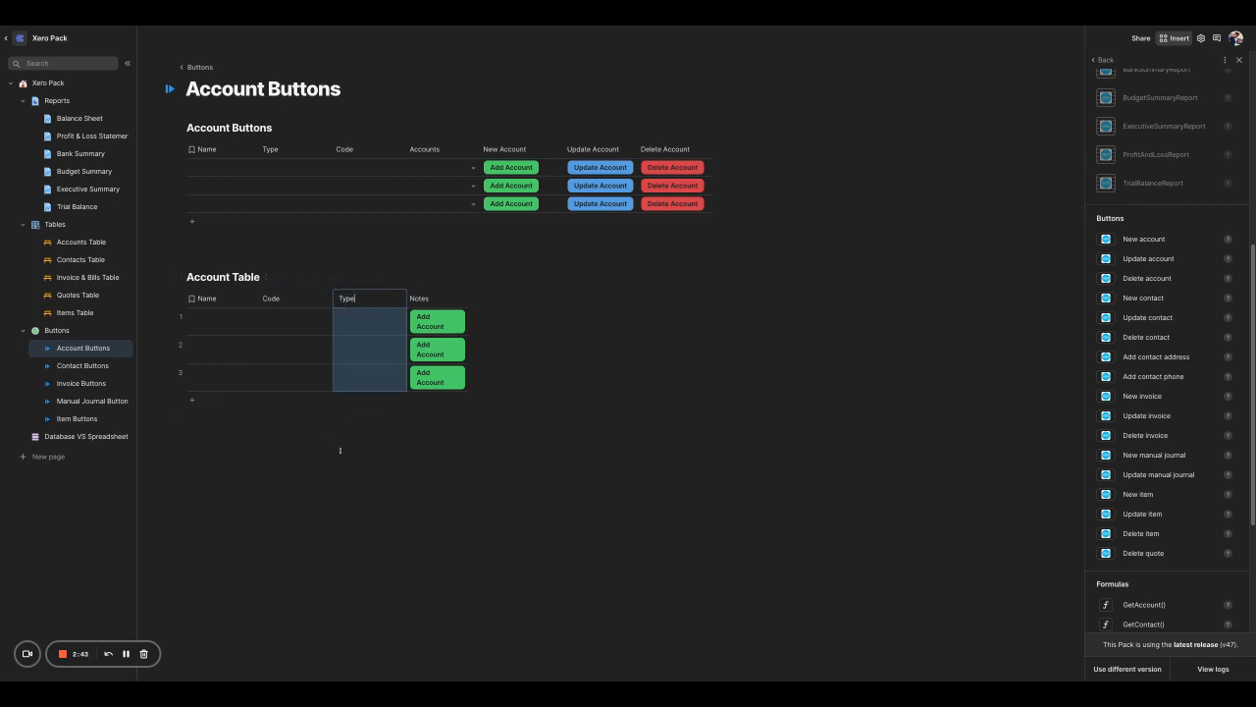
{"action": "left_click", "coordinate": [340, 450]}
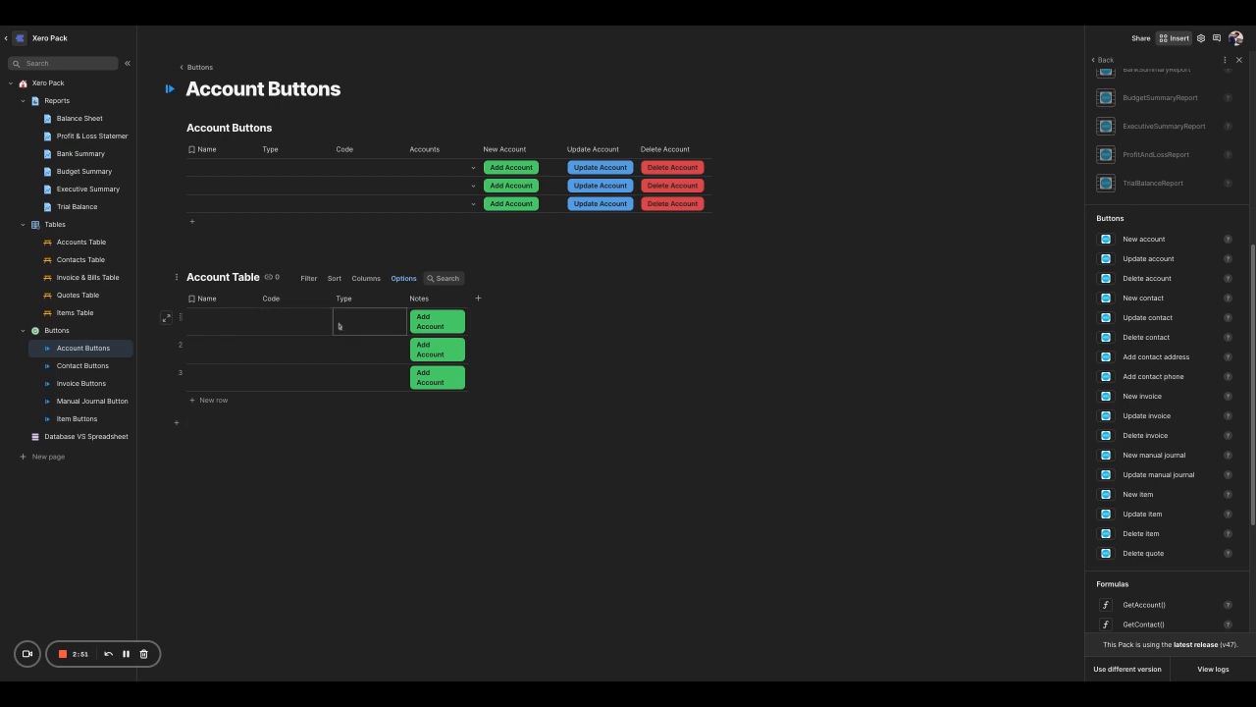
- Fill the first row of Account Table with the name Sport Sales, code 230 and type Sales
{"action": "left_click", "coordinate": [233, 330]}
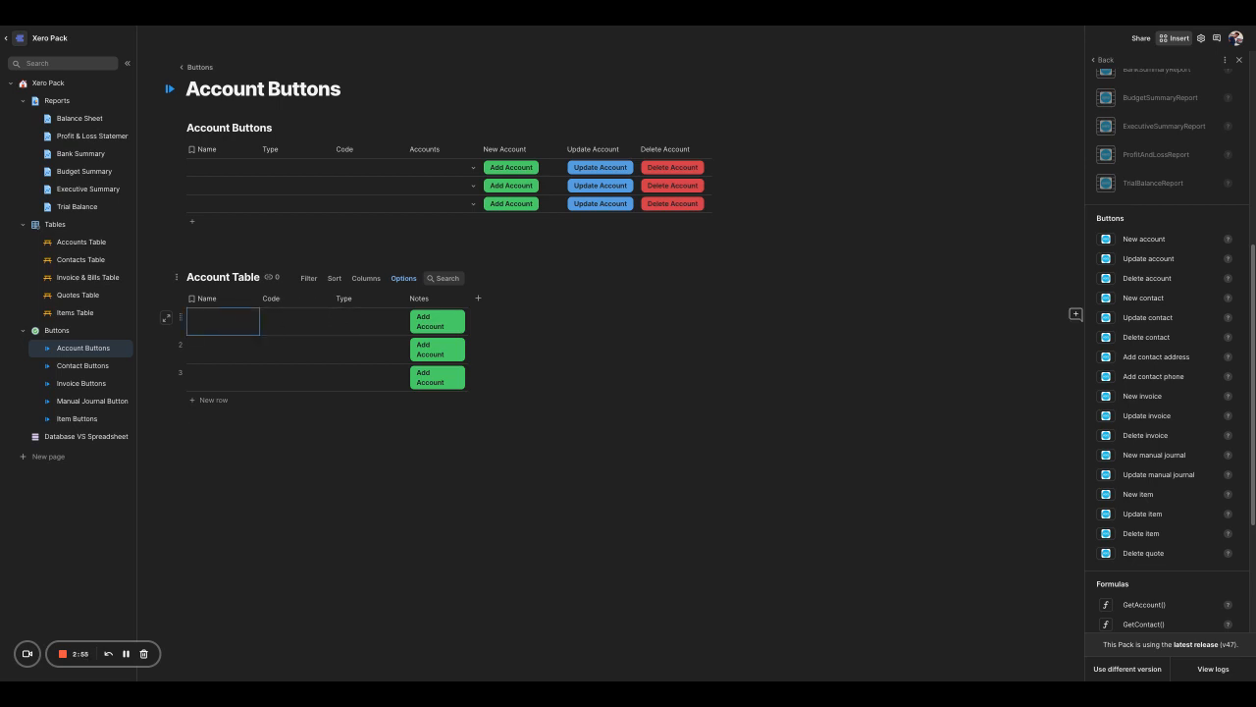
{"action": "type", "text": "Sport Sales"}
{"action": "key", "text": "Tab"}
{"action": "type", "text": "230"}
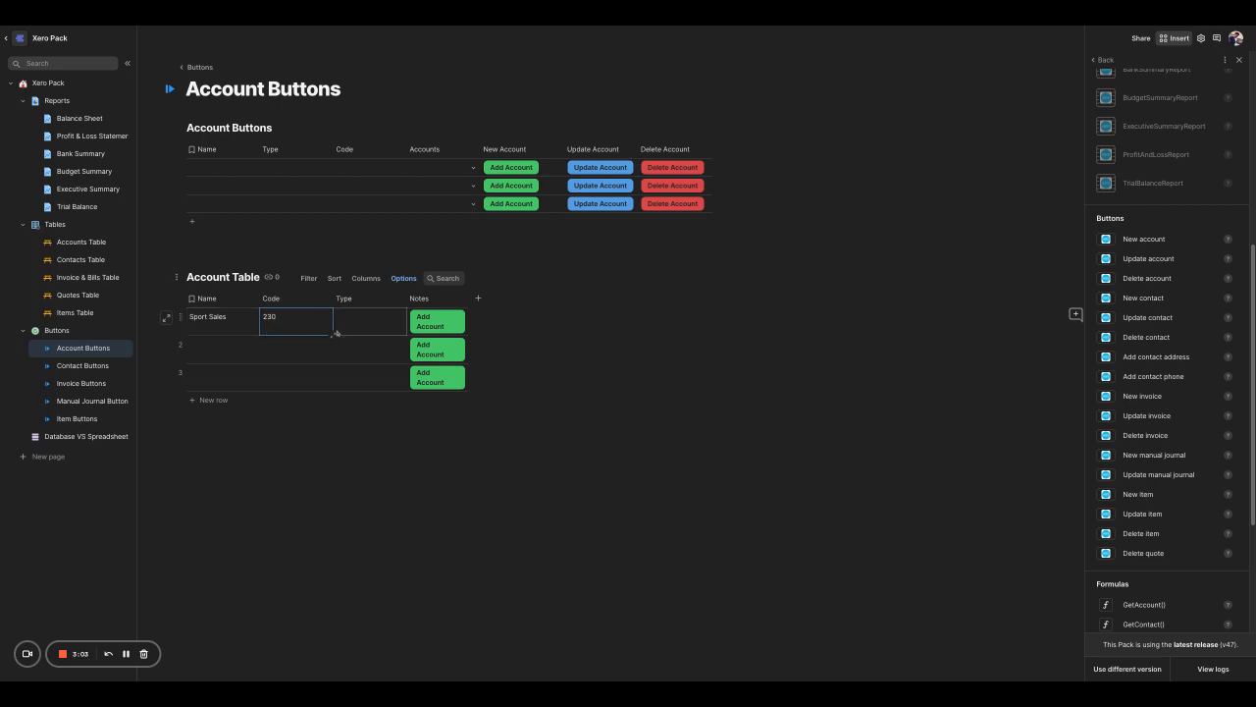
{"action": "key", "text": "Tab"}
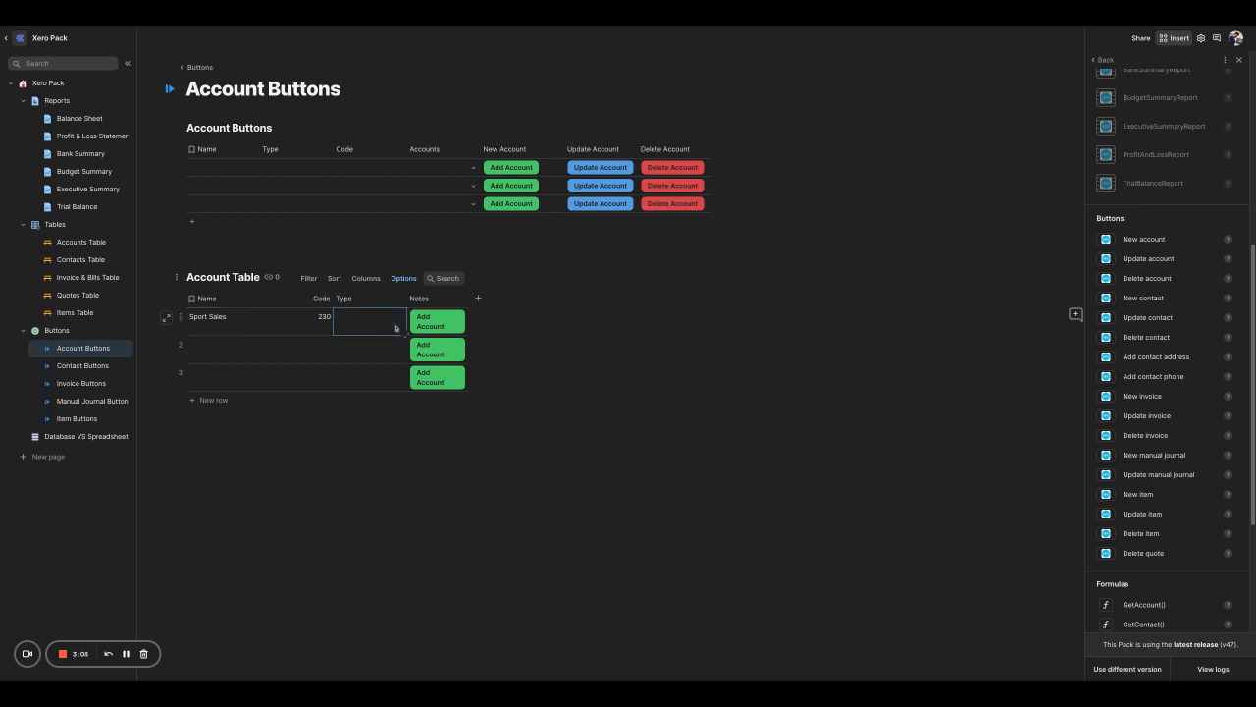
{"action": "key", "text": "Return"}
{"action": "type", "text": "Sales"}
{"action": "left_click", "coordinate": [383, 468]}
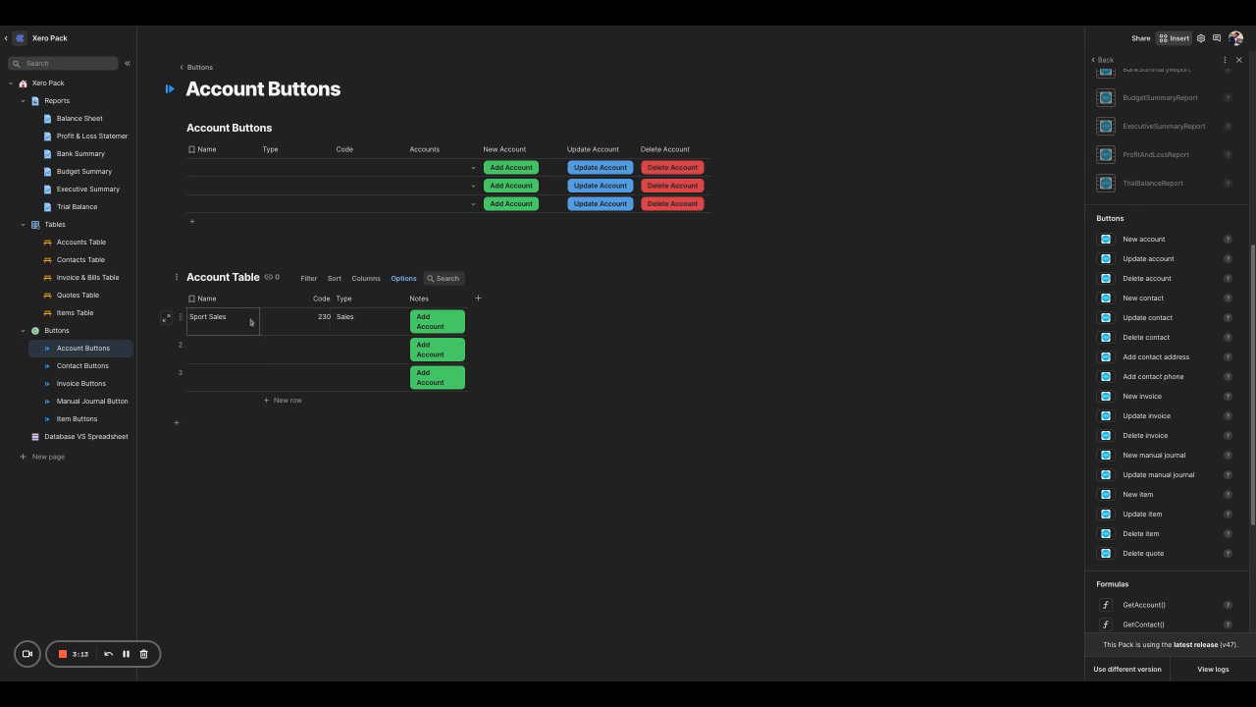
- Run Add Account for the Sport Sales row and search the Accounts table on the Accounts Table page for "sport"
{"action": "left_click", "coordinate": [422, 328]}
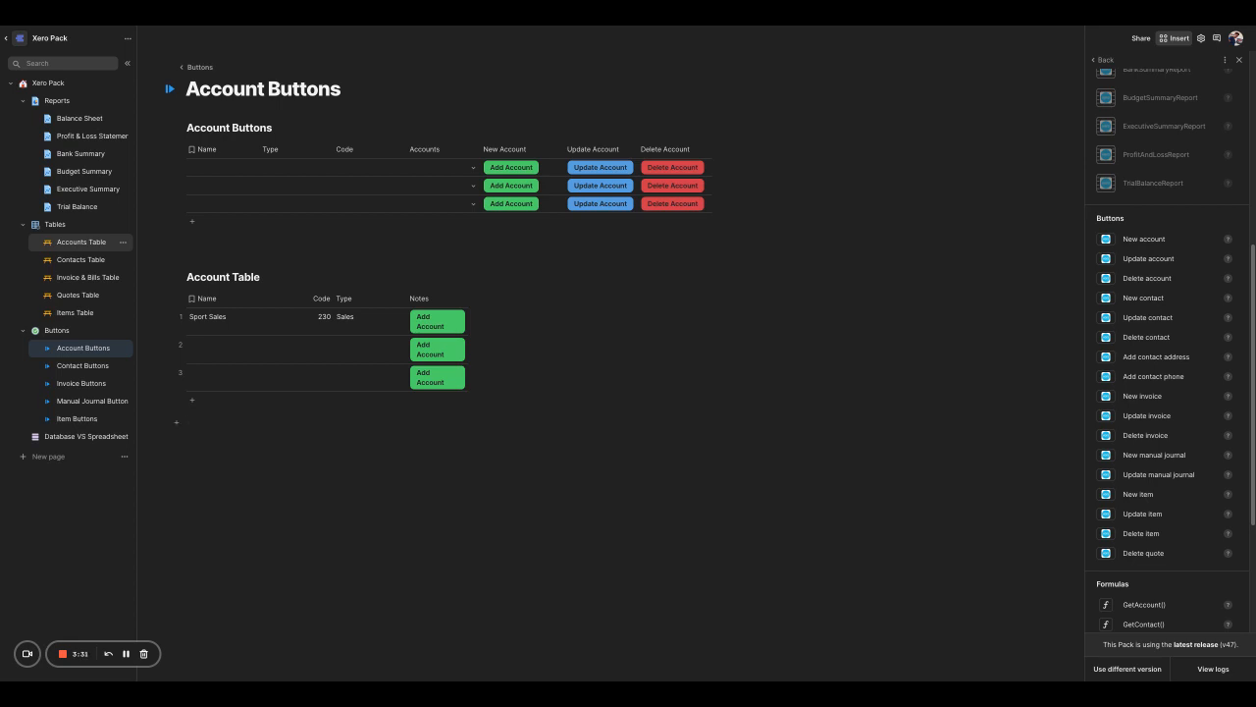
{"action": "left_click", "coordinate": [126, 654]}
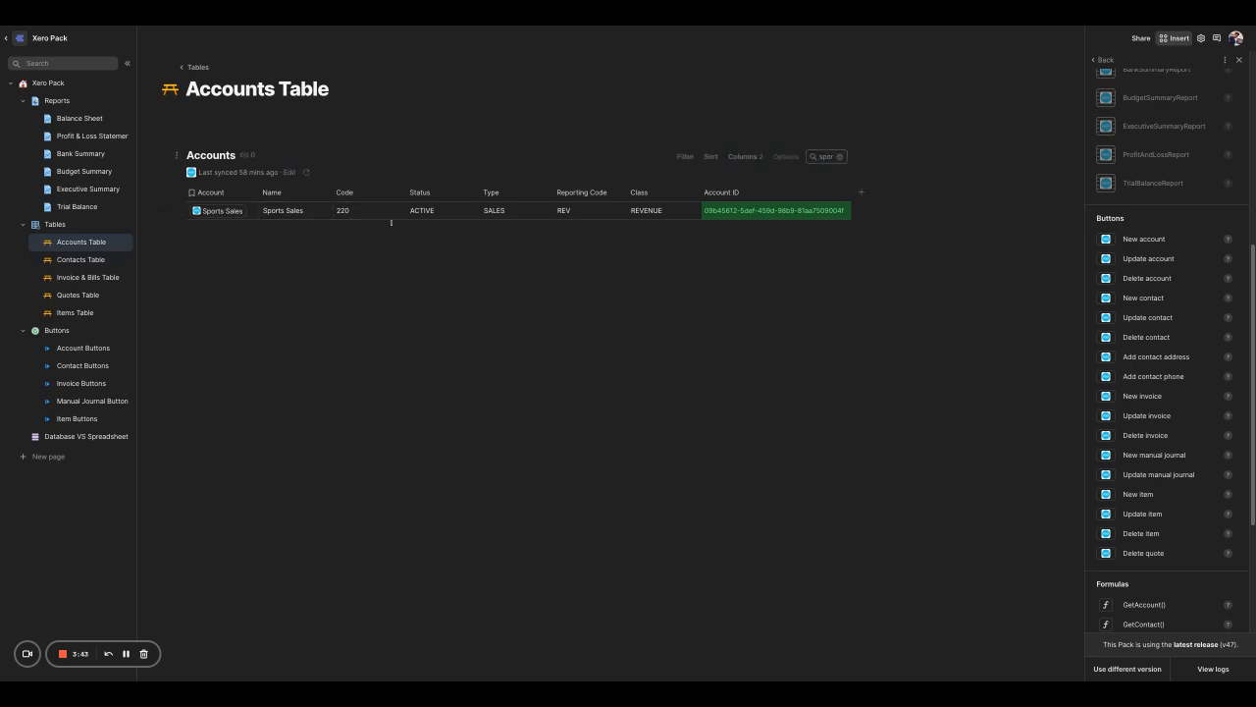
{"action": "left_click", "coordinate": [841, 158]}
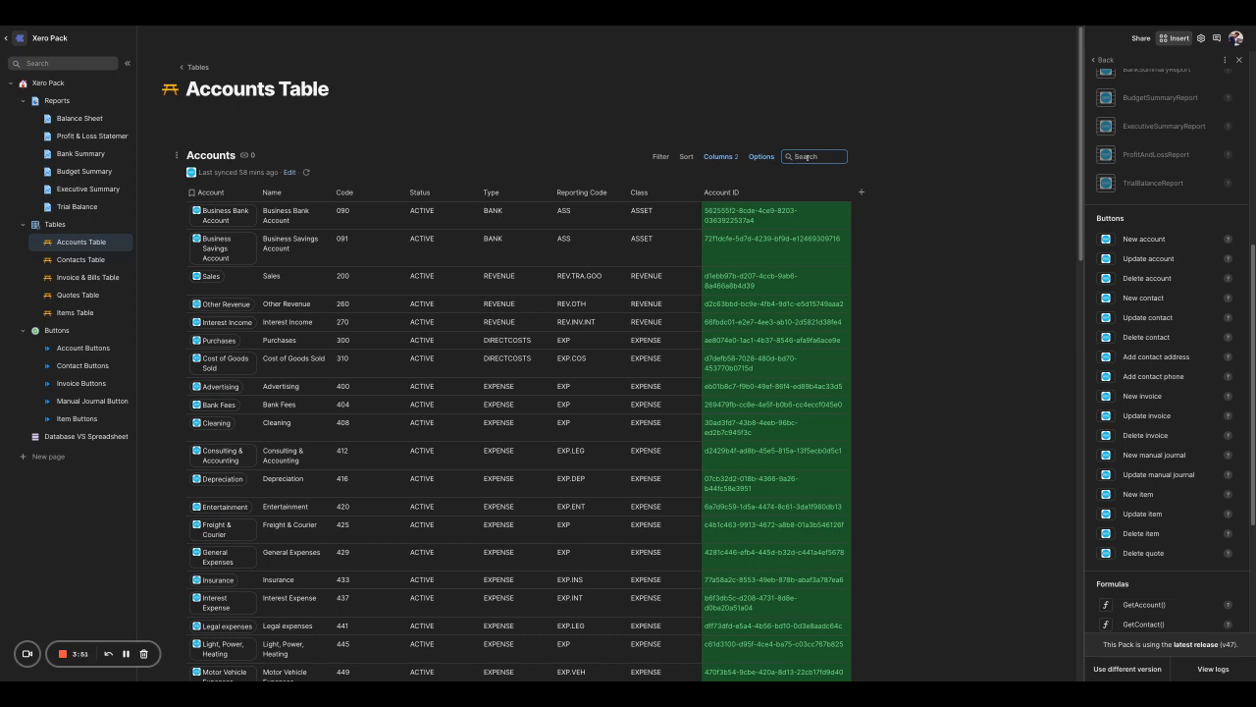
{"action": "type", "text": "sport"}
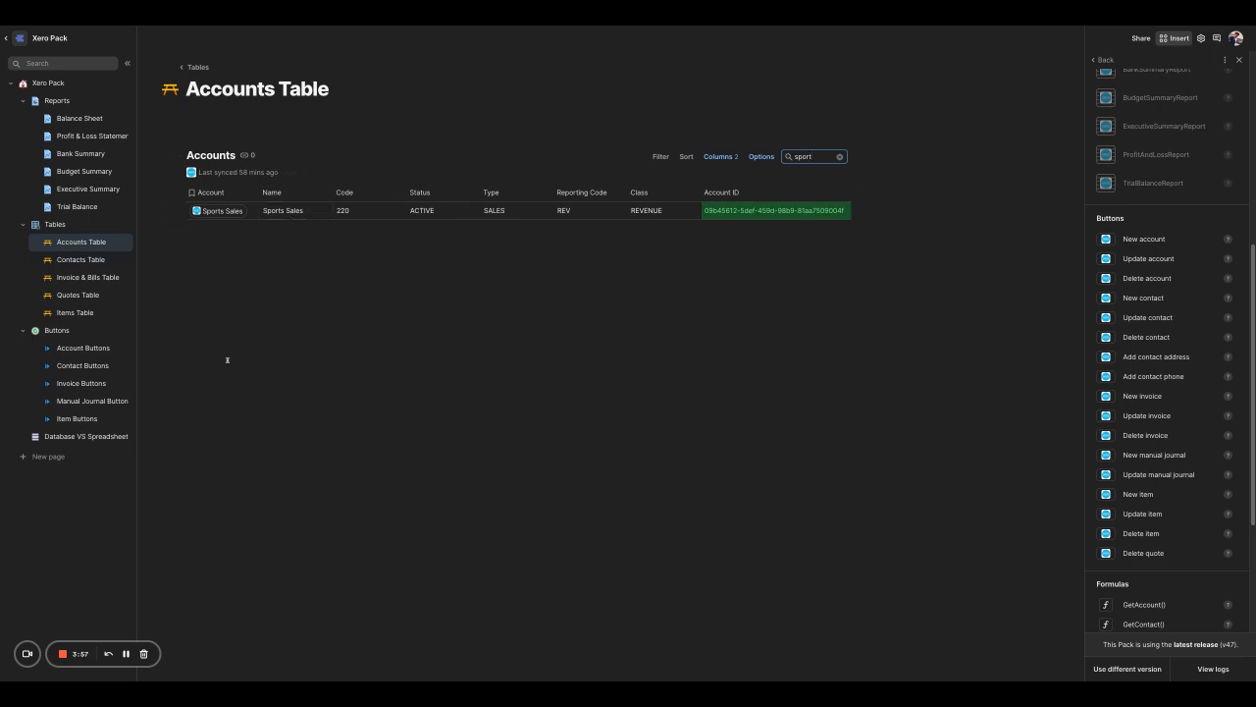
- On the Account Buttons page, add a lookup column linked to Account Table and place it between Type and Notes
{"action": "left_click", "coordinate": [98, 348]}
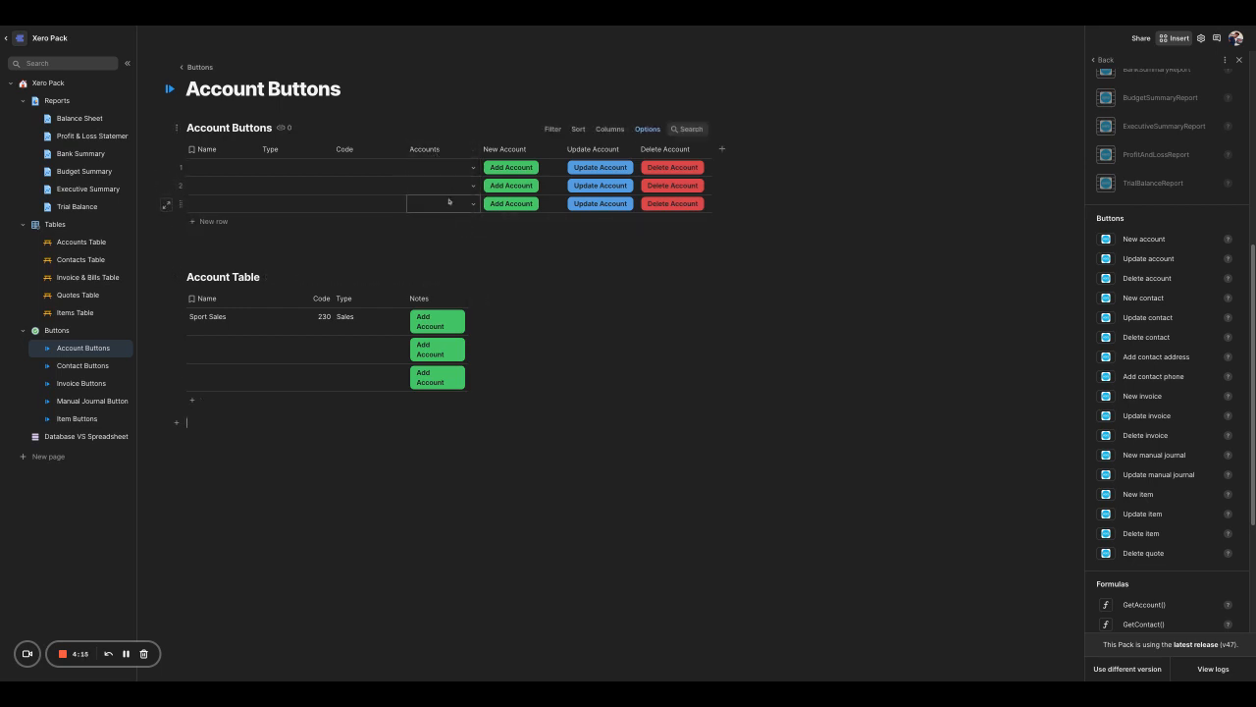
{"action": "left_click", "coordinate": [478, 299]}
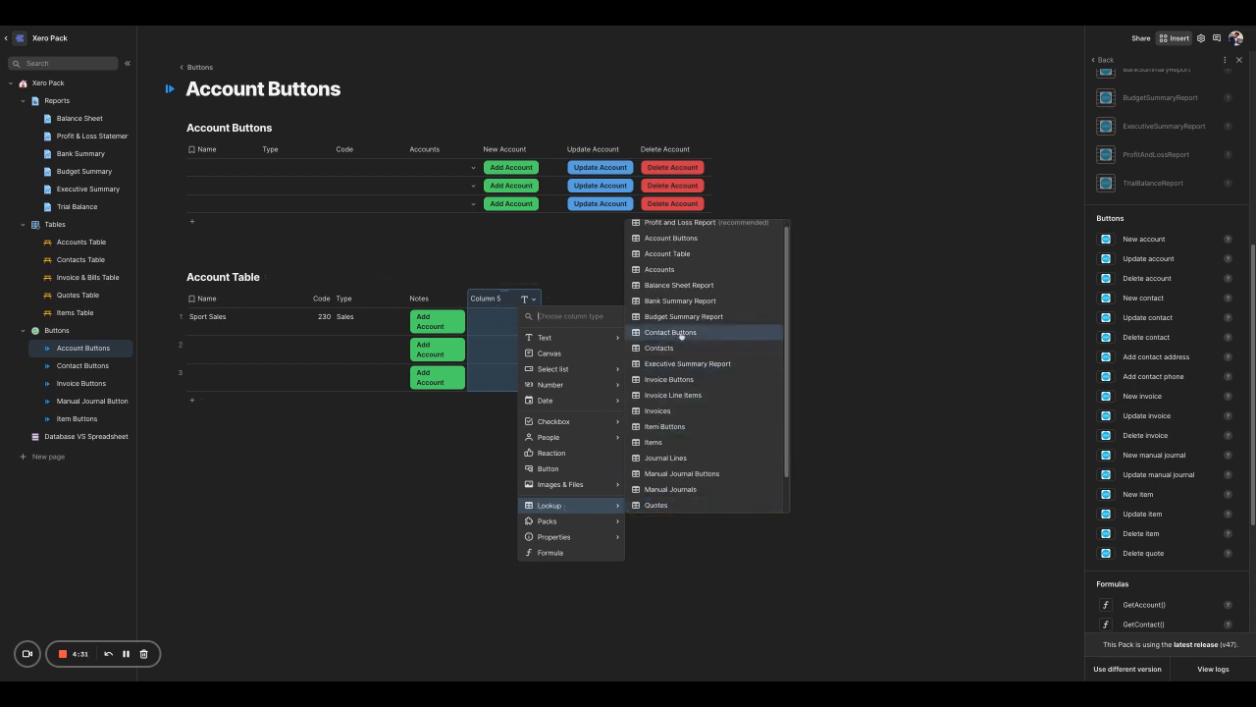
{"action": "left_click", "coordinate": [683, 258]}
{"action": "left_click", "coordinate": [665, 375]}
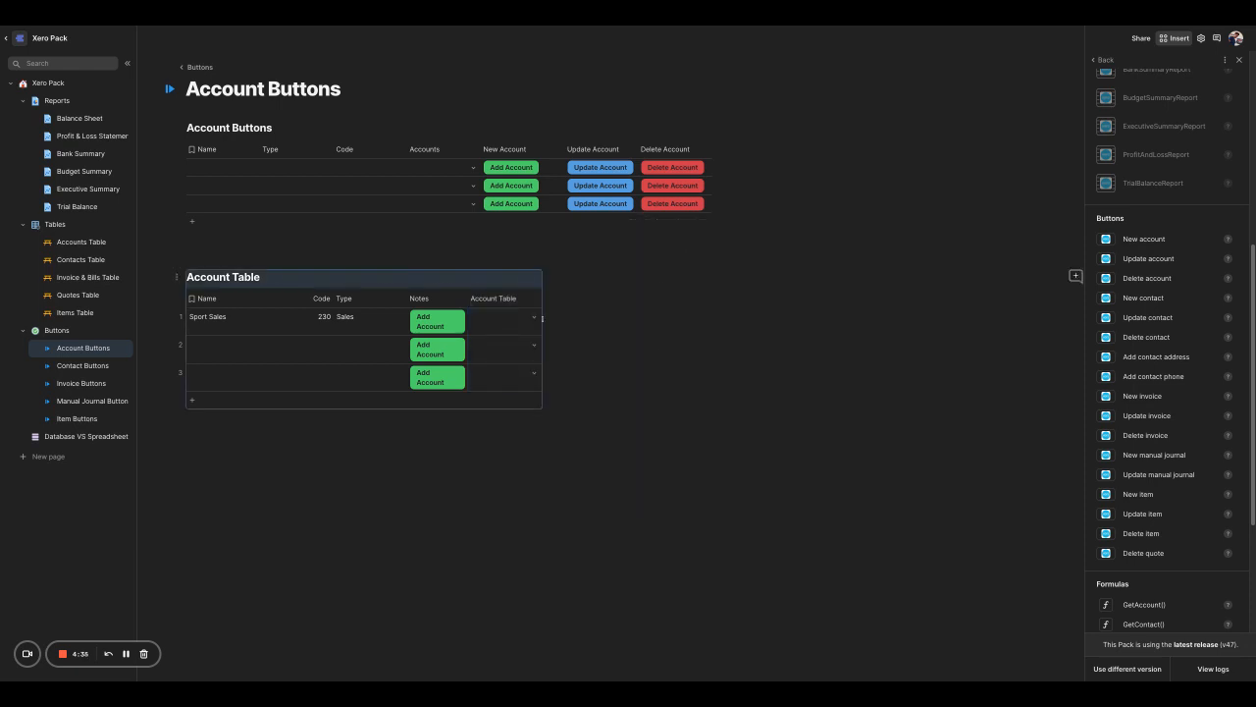
{"action": "mouse_move", "coordinate": [506, 299]}
{"action": "left_mouse_down"}
{"action": "mouse_move", "coordinate": [453, 314]}
{"action": "mouse_move", "coordinate": [496, 304]}
{"action": "left_mouse_up"}
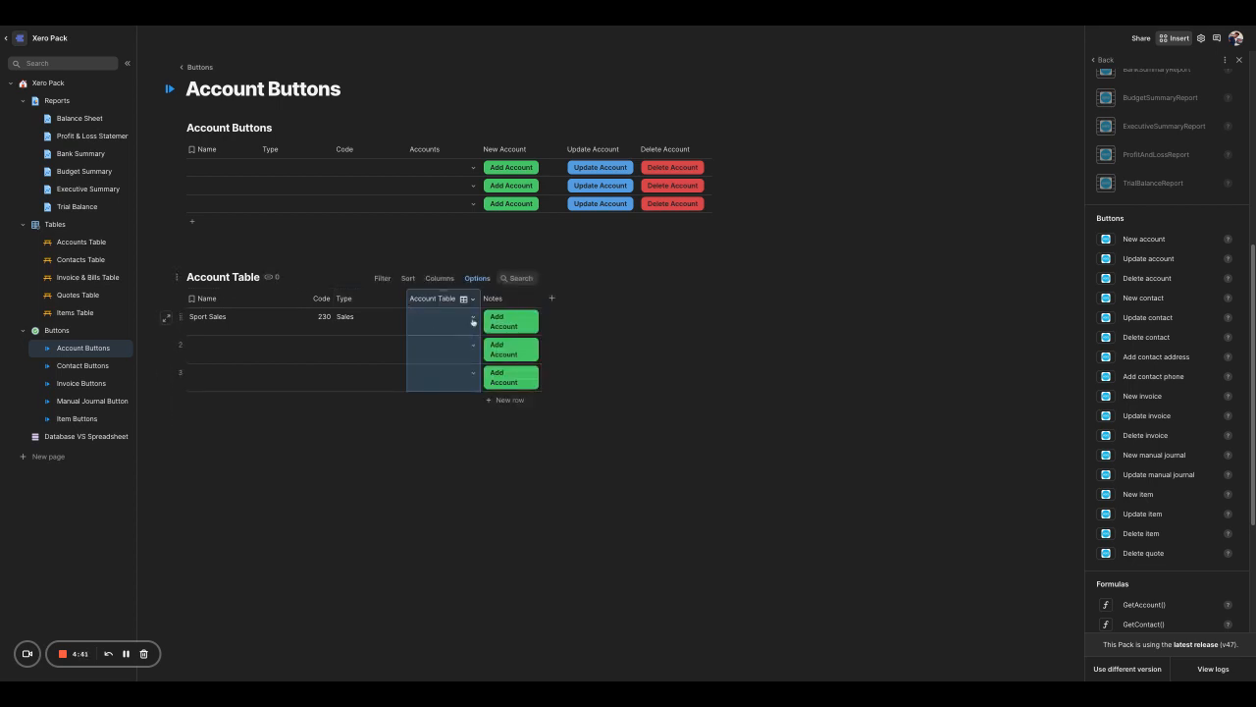
- Examine the lookup options offered in the Sport Sales row and check the table on the Accounts Table page
{"action": "left_click", "coordinate": [473, 321]}
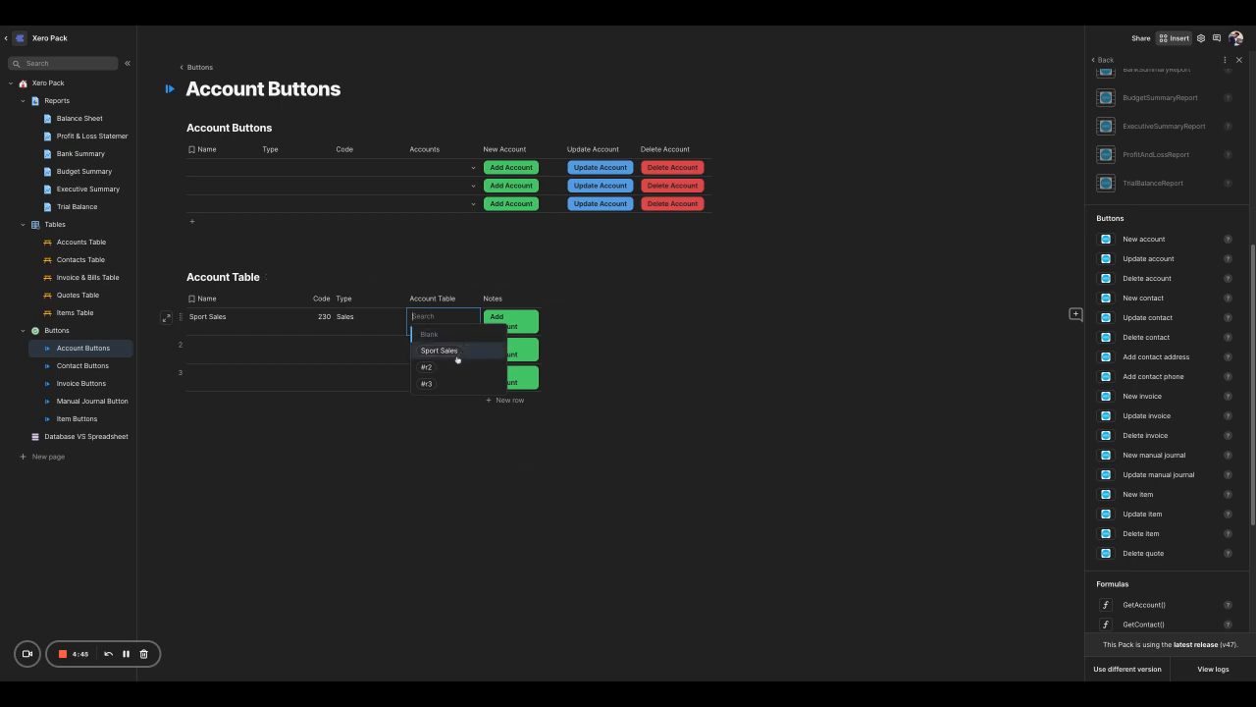
{"action": "mouse_move", "coordinate": [454, 359]}
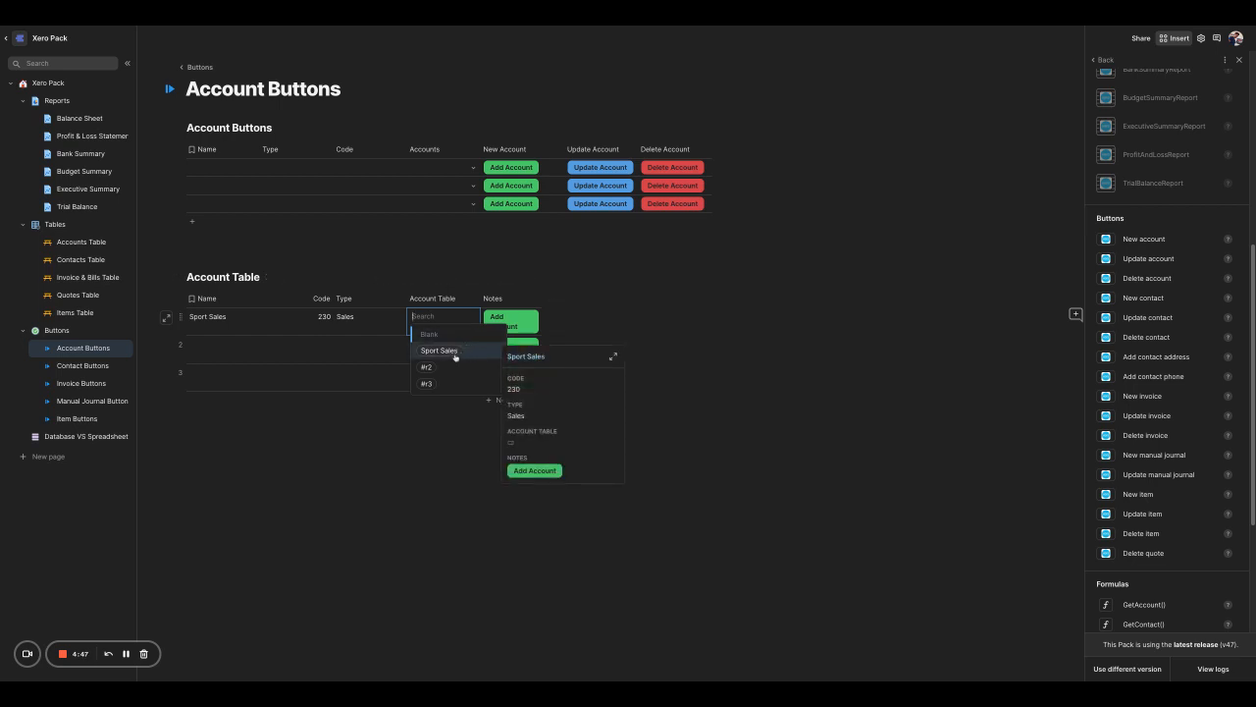
{"action": "left_click", "coordinate": [434, 441]}
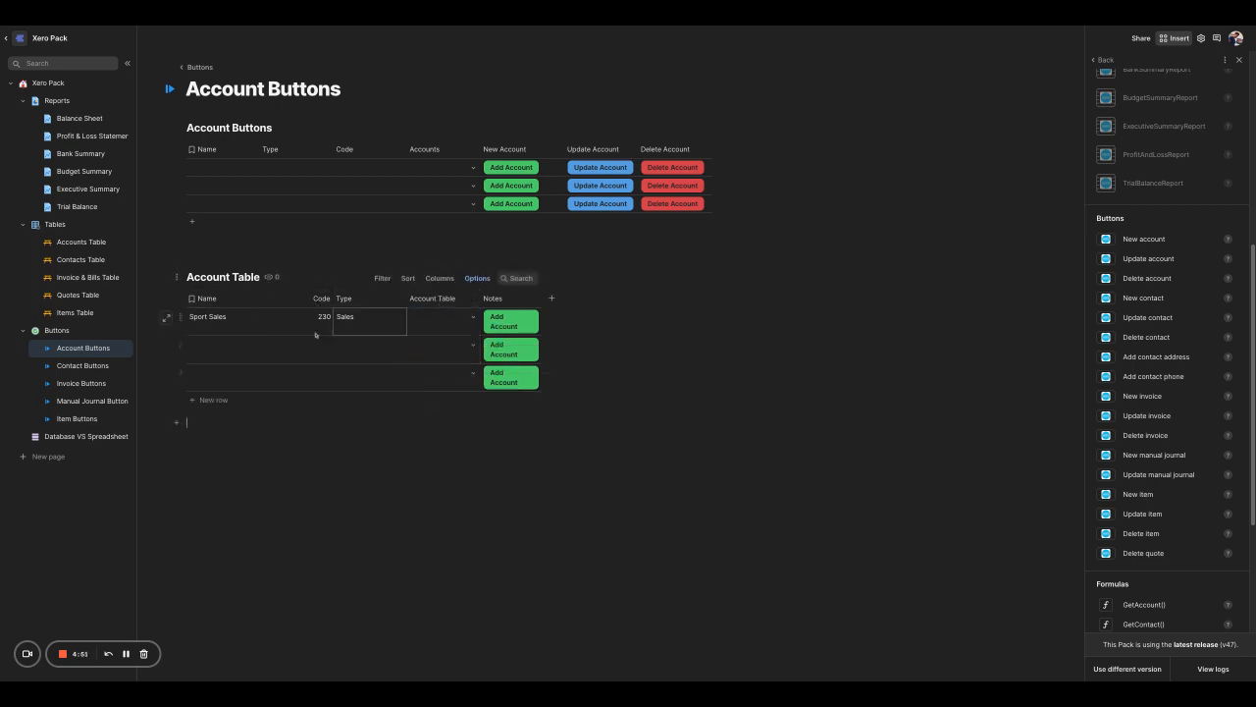
{"action": "left_click", "coordinate": [95, 243]}
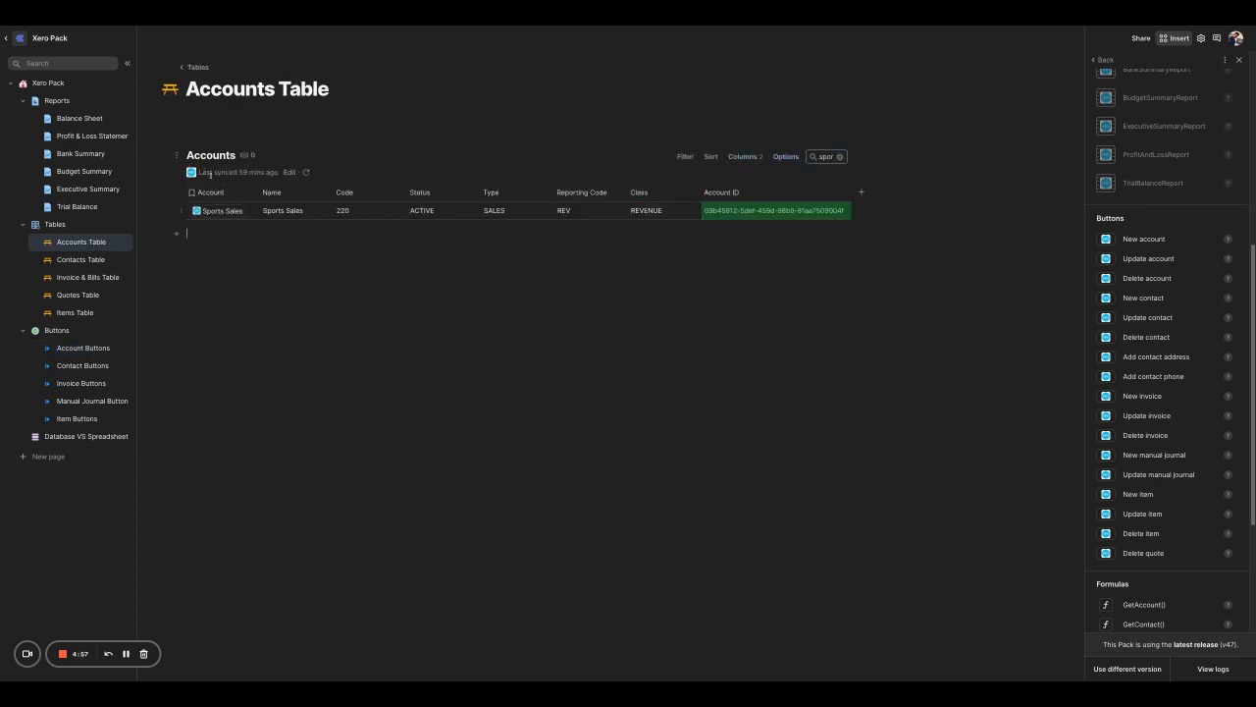
{"action": "left_click", "coordinate": [83, 348]}
- Change the source table of the lookup column in Account Table to Accounts
{"action": "left_click", "coordinate": [466, 299]}
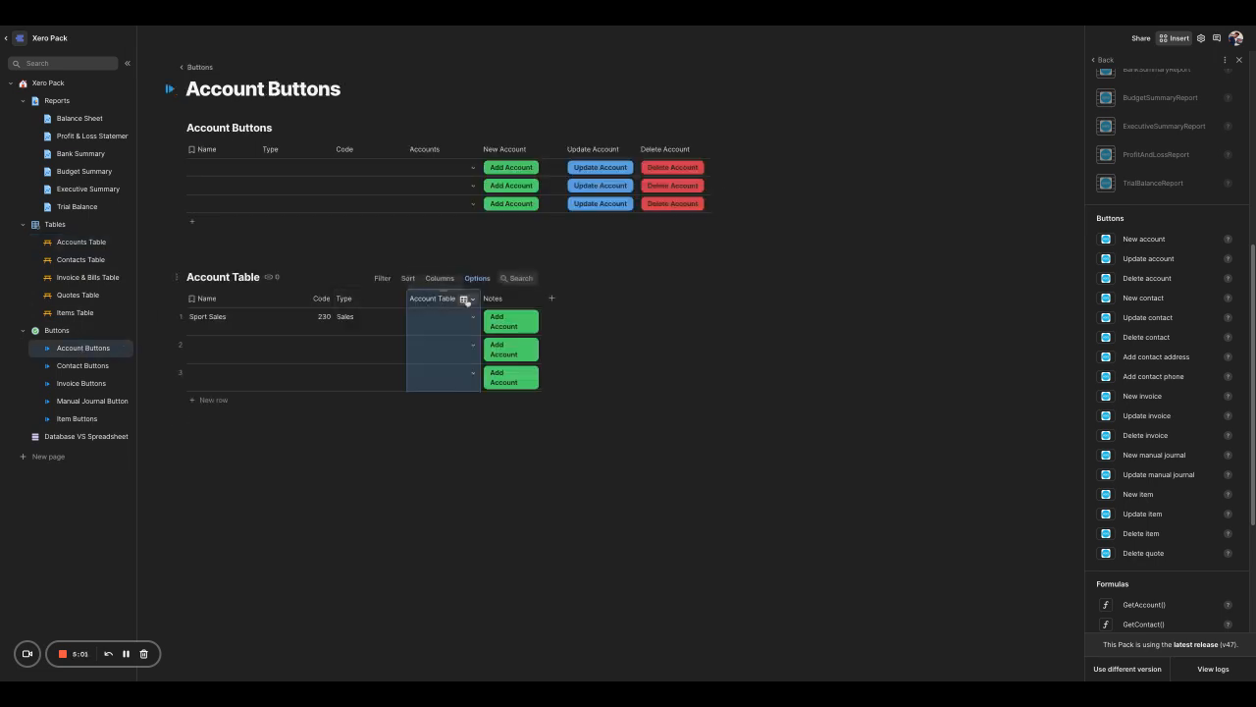
{"action": "left_click", "coordinate": [526, 332]}
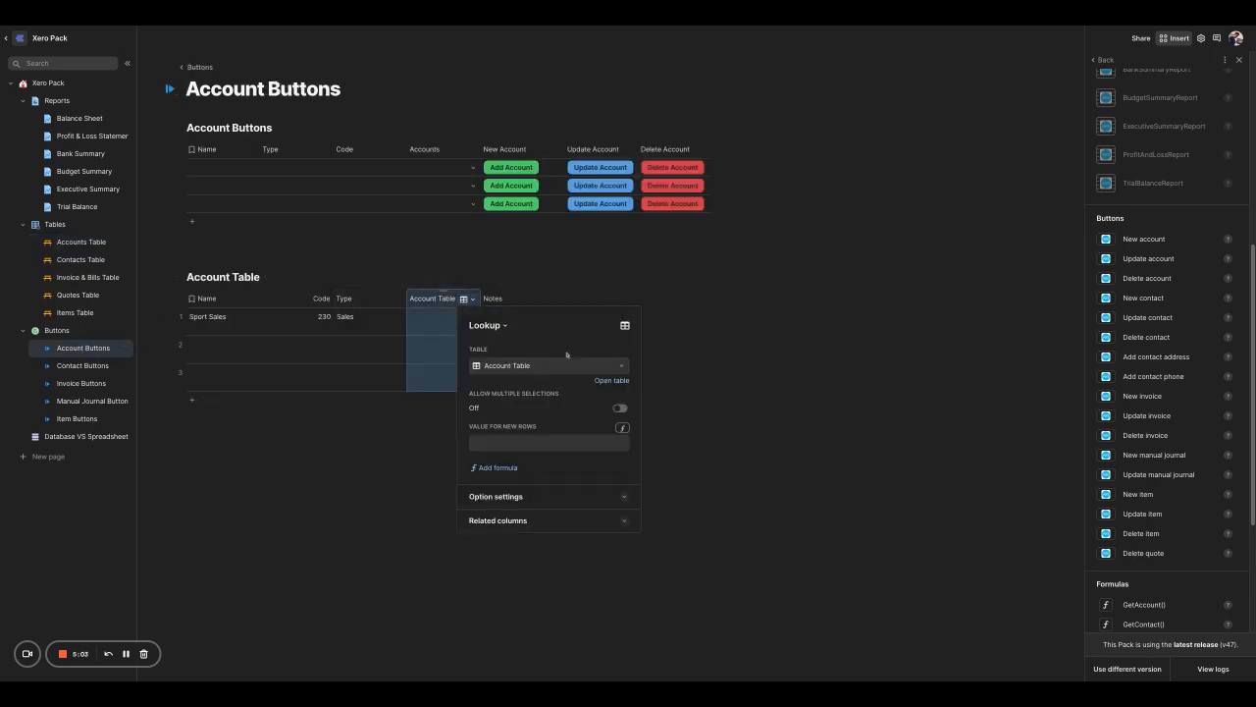
{"action": "left_click", "coordinate": [514, 366]}
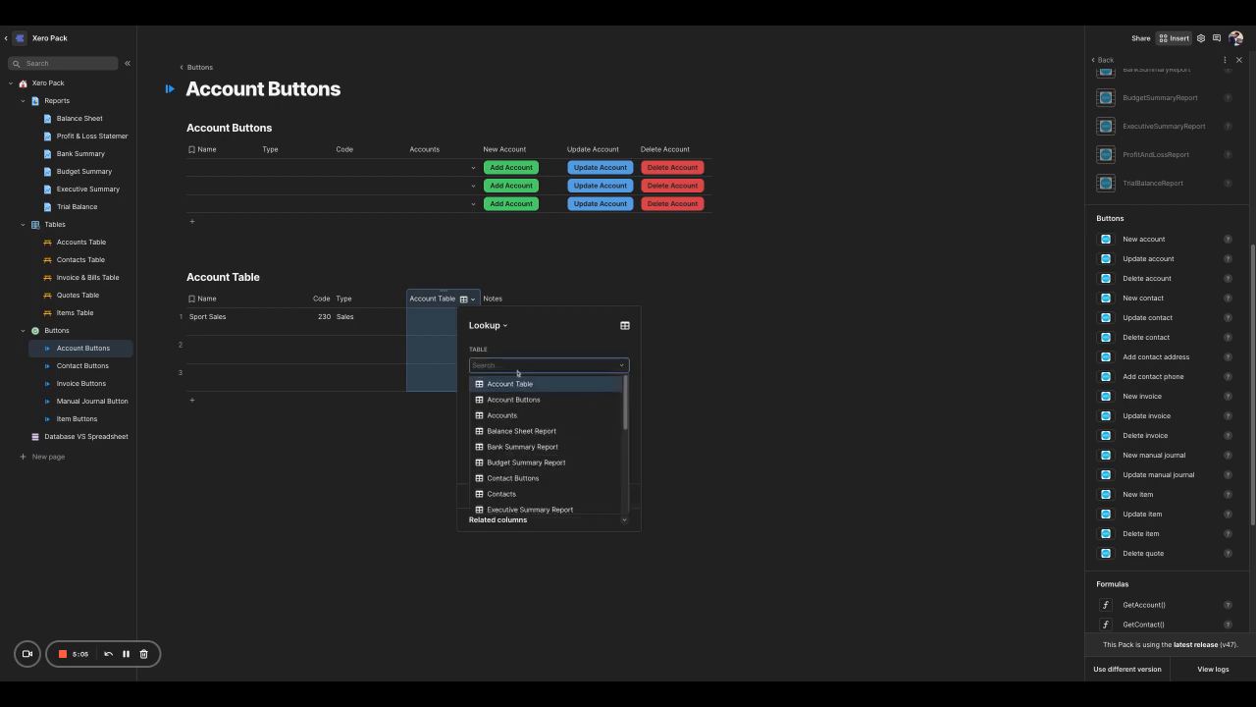
{"action": "left_click", "coordinate": [518, 416]}
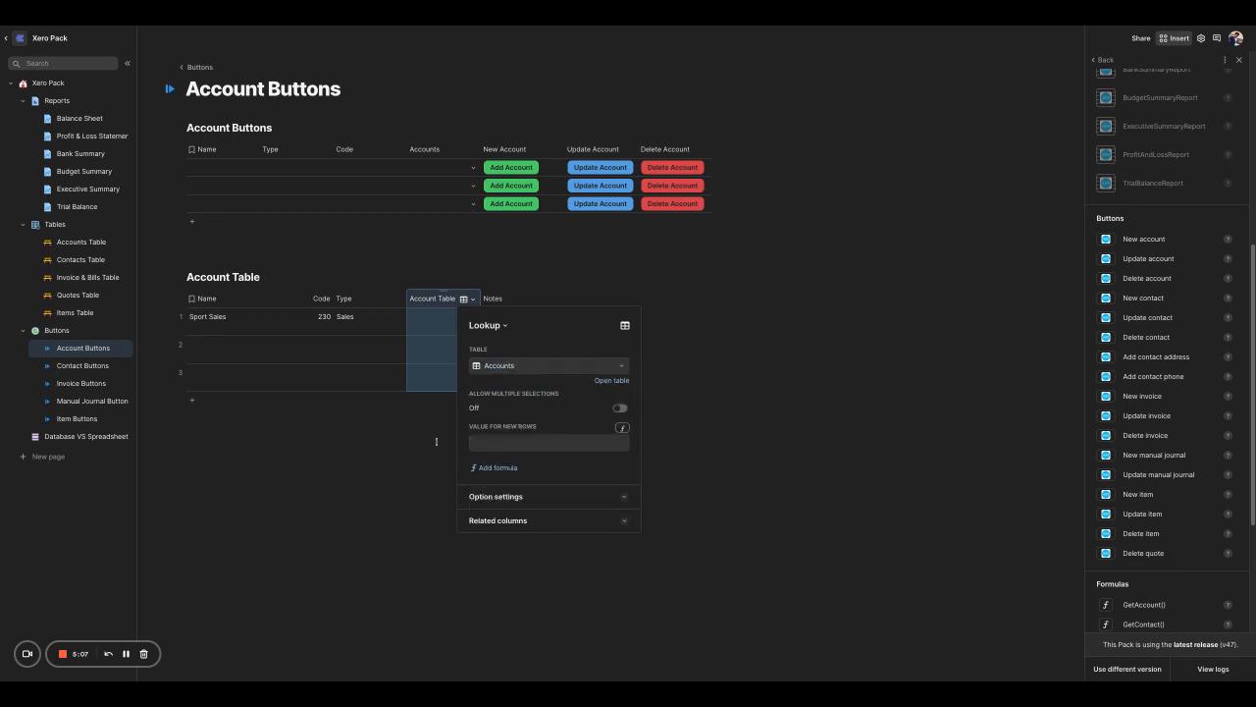
{"action": "left_click", "coordinate": [437, 442]}
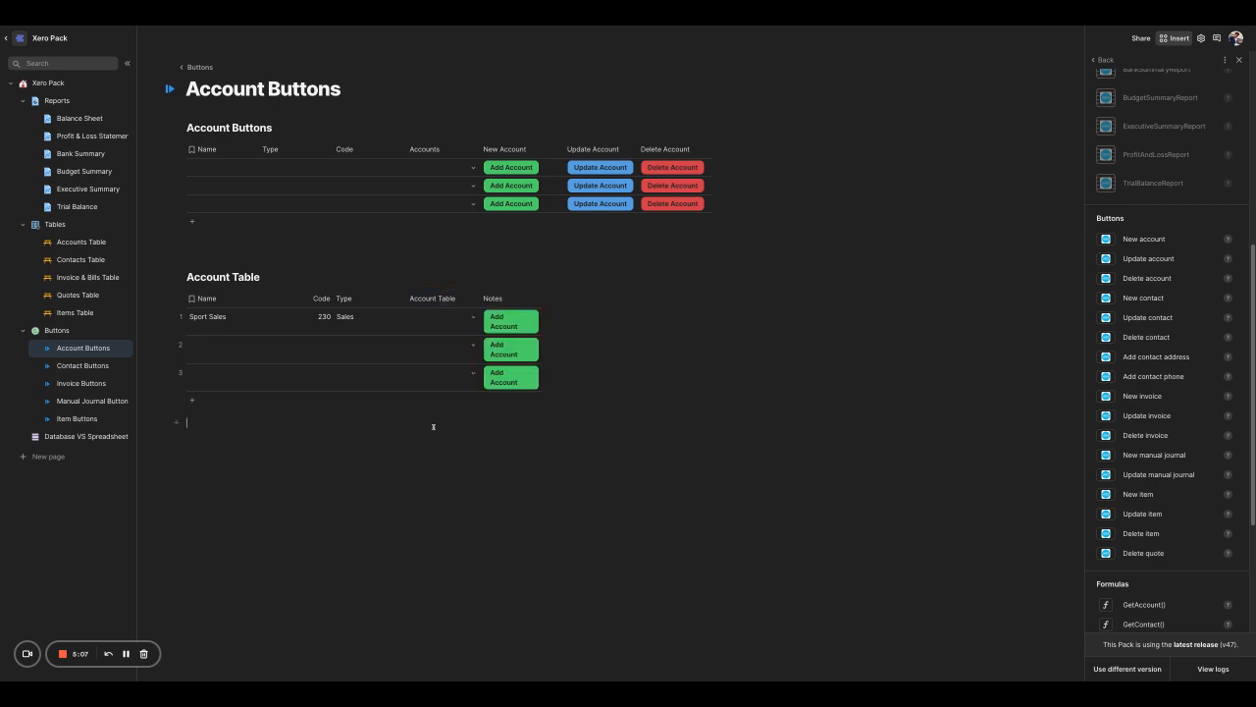
- Browse the account choices for the Sport Sales row's lookup and examine the details of the Sales account
{"action": "left_click", "coordinate": [473, 320]}
{"action": "scroll", "coordinate": [462, 373], "scroll_direction": "down", "scroll_amount": 2}
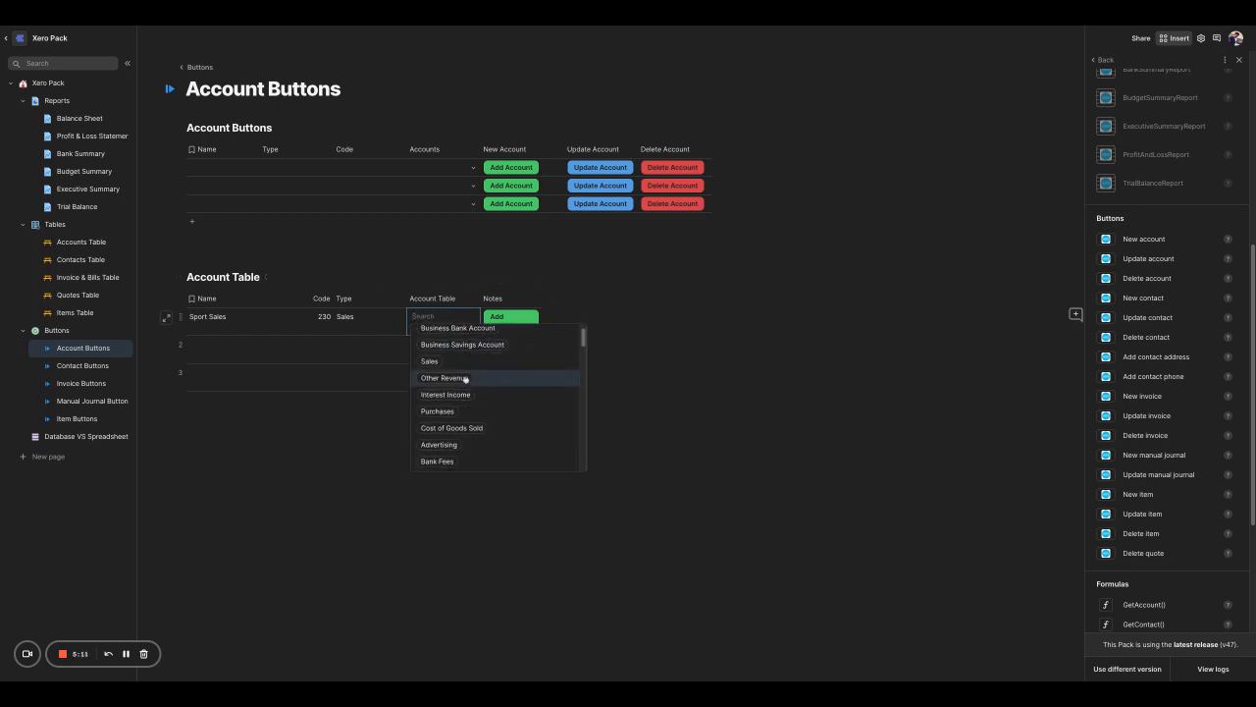
{"action": "scroll", "coordinate": [471, 400], "scroll_direction": "up", "scroll_amount": 2}
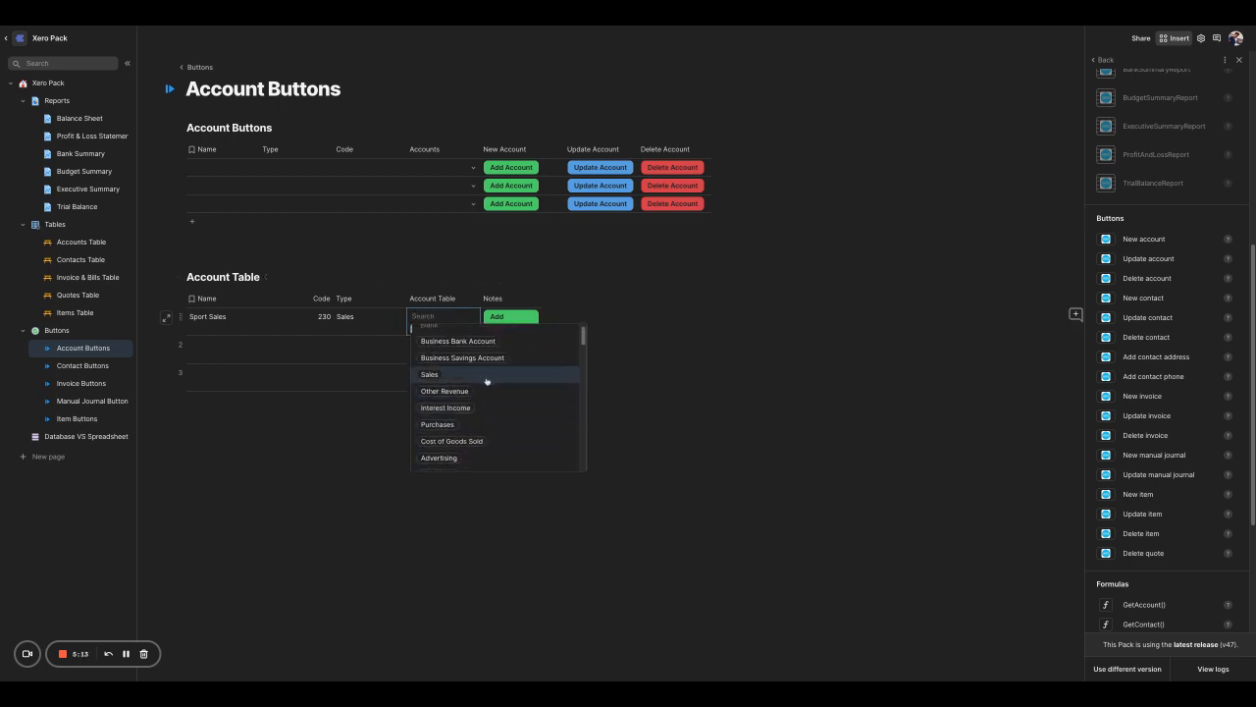
{"action": "mouse_move", "coordinate": [486, 361]}
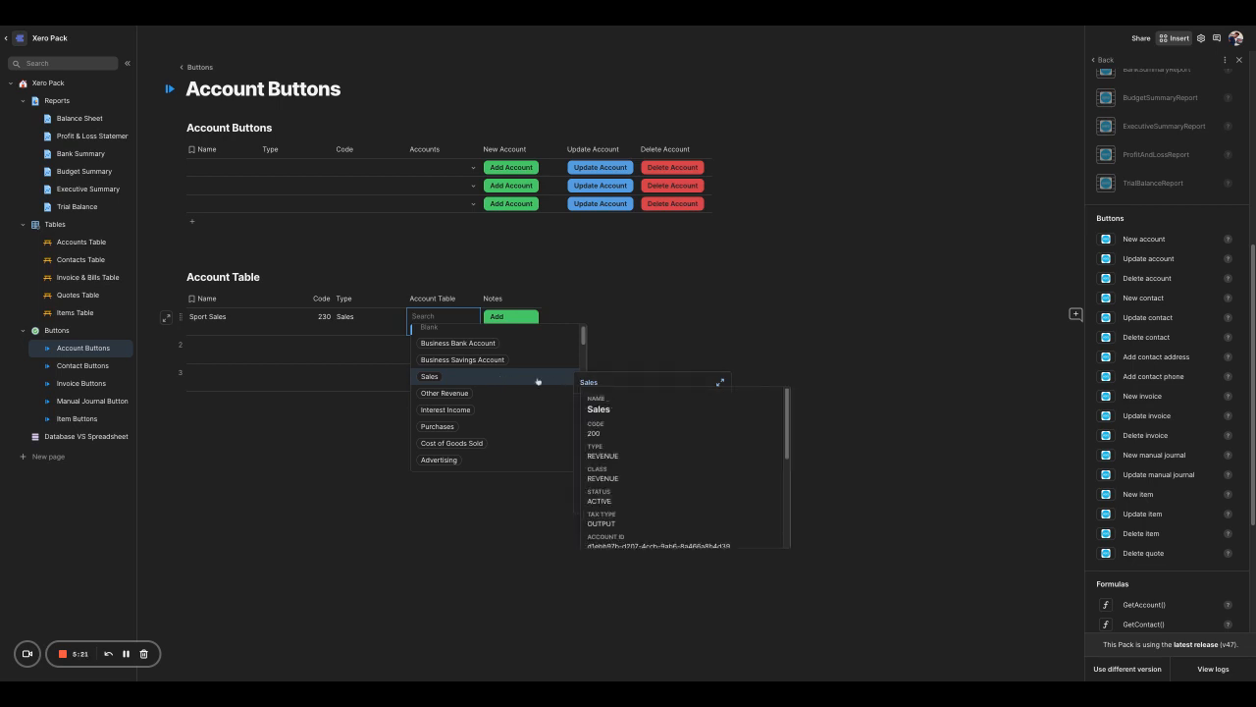
{"action": "scroll", "coordinate": [599, 422], "scroll_direction": "down", "scroll_amount": 2}
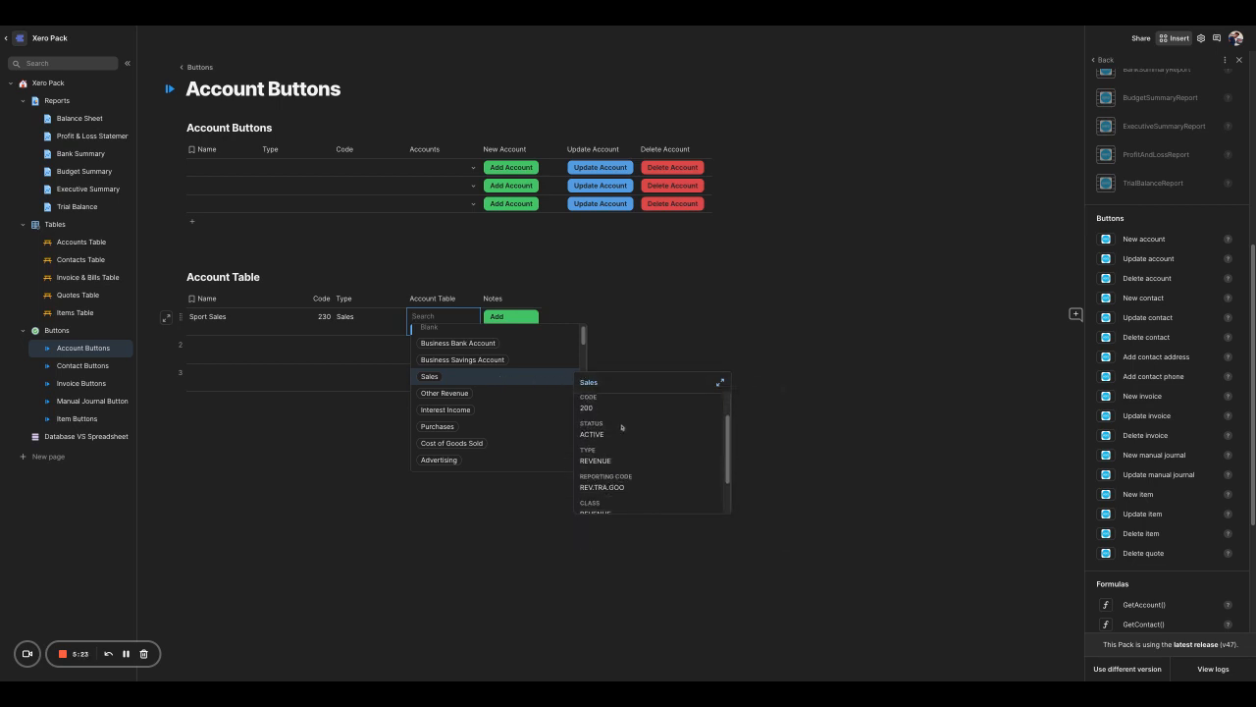
{"action": "scroll", "coordinate": [629, 456], "scroll_direction": "down", "scroll_amount": 3}
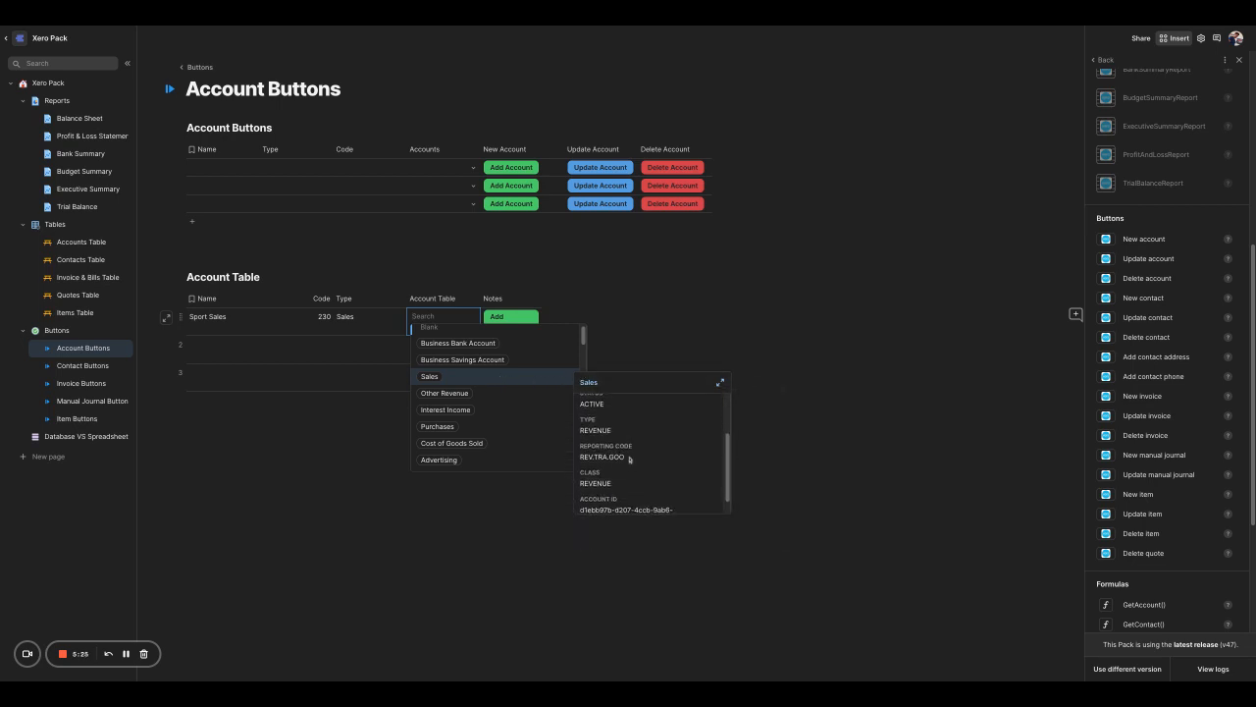
{"action": "left_click", "coordinate": [376, 424]}
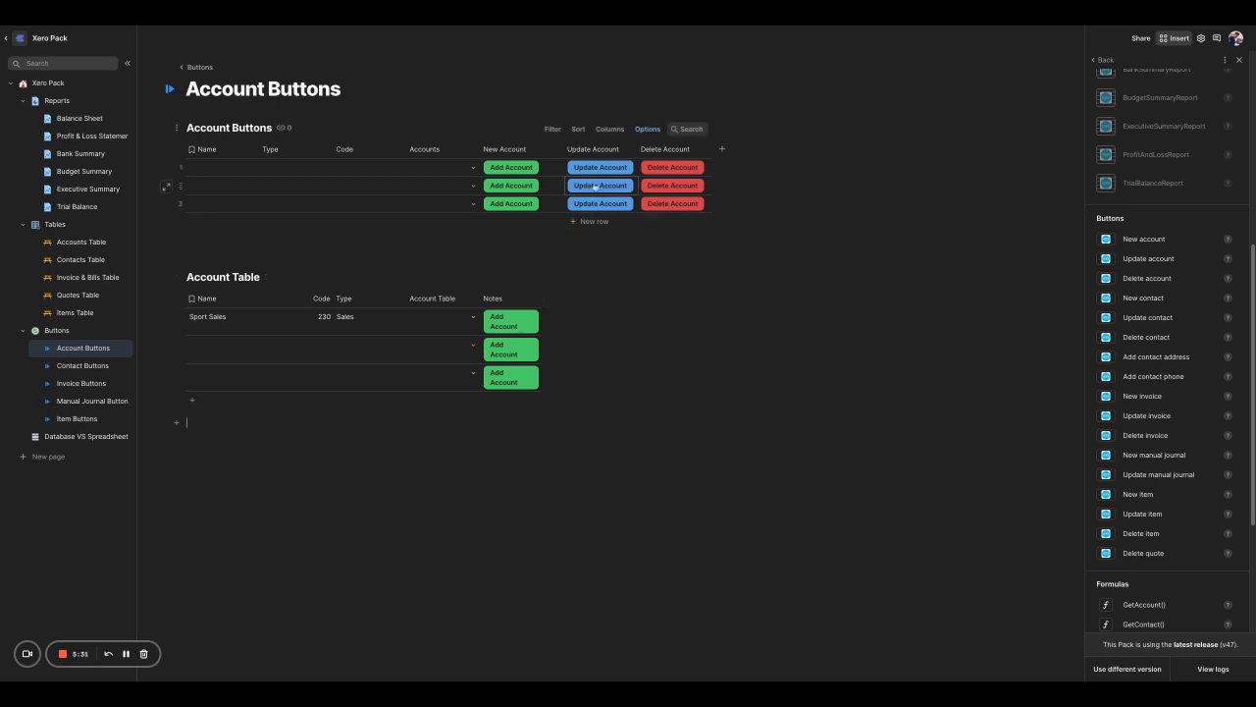
- Open the button options of the Update Account column and examine the action's Account ID parameter
{"action": "left_click", "coordinate": [632, 150]}
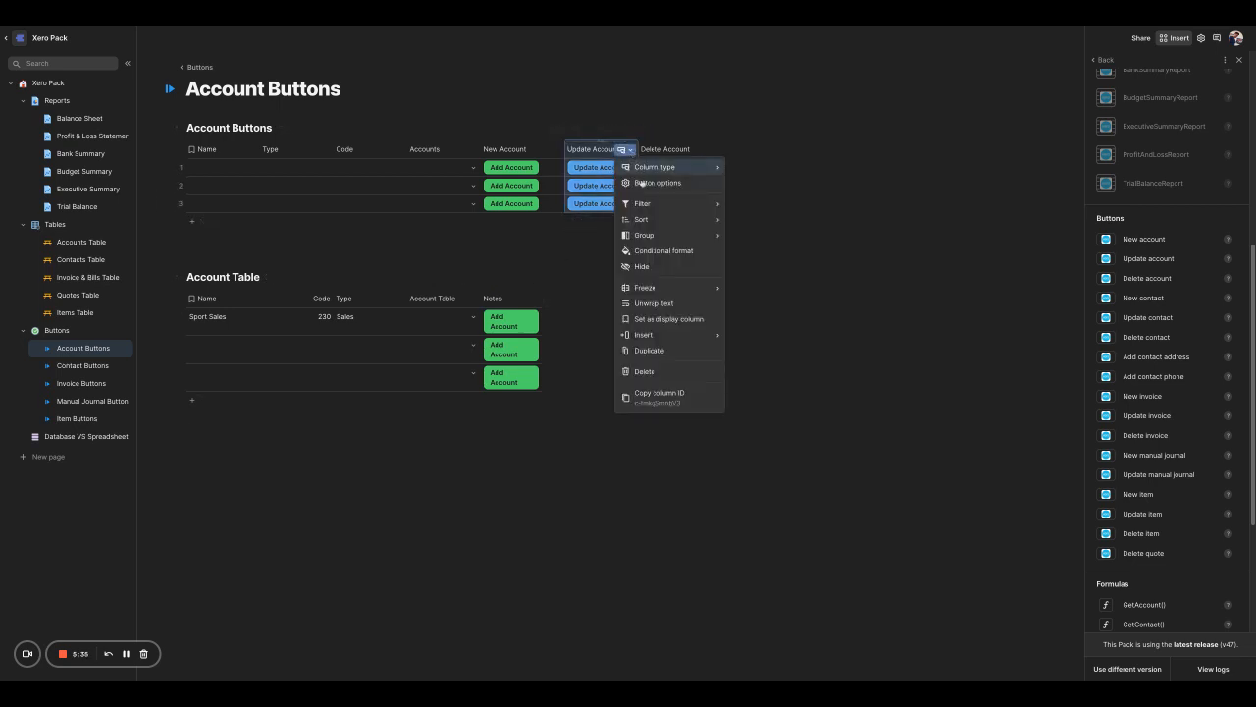
{"action": "left_click", "coordinate": [650, 183]}
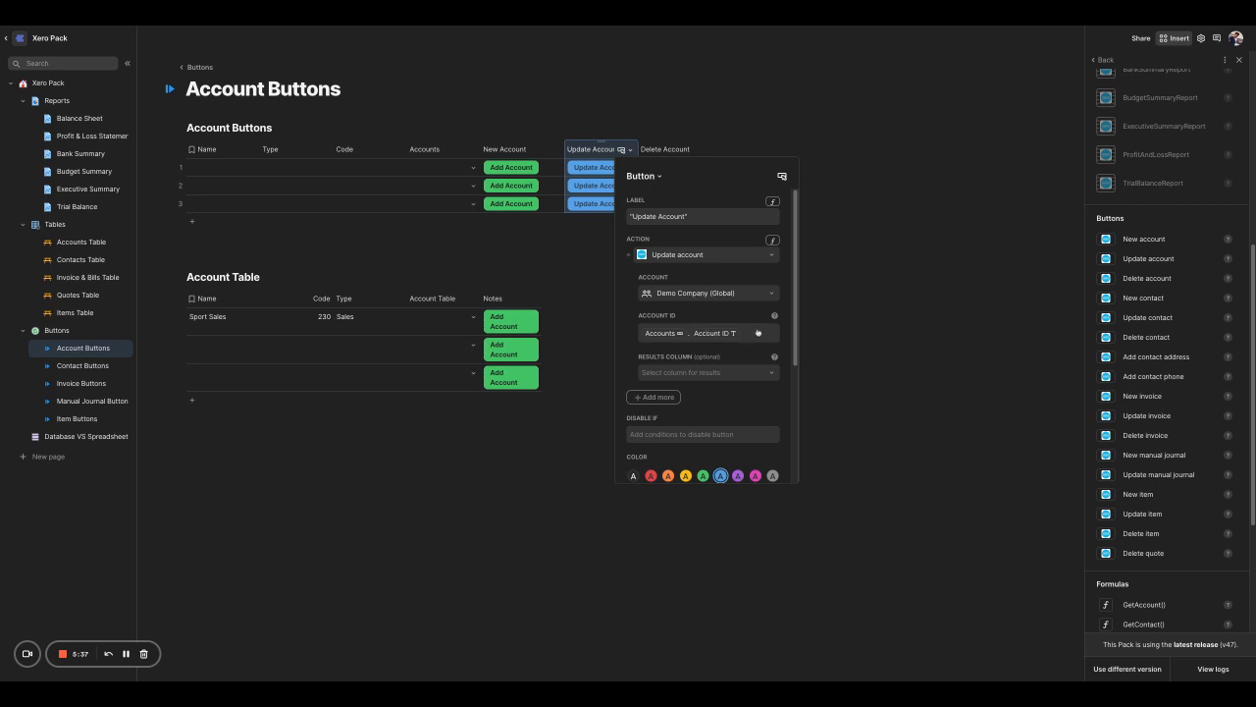
{"action": "scroll", "coordinate": [755, 334], "scroll_direction": "down", "scroll_amount": 1}
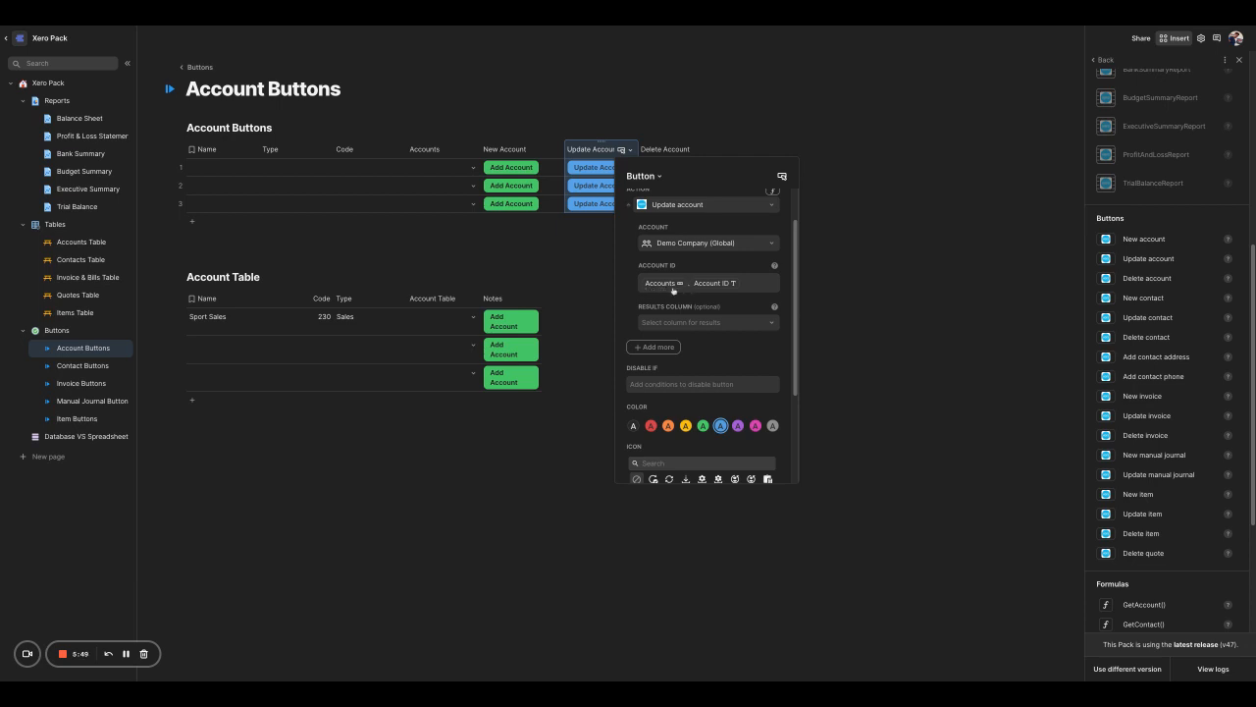
- Clear the Update Account button's Account ID formula and rebuild it as the Account ID of the row's Accounts lookup
{"action": "left_click", "coordinate": [741, 287]}
{"action": "key", "text": "BackSpace"}
{"action": "key", "text": "BackSpace"}
{"action": "key", "text": "BackSpace"}
{"action": "key", "text": "BackSpace"}
{"action": "key", "text": "BackSpace"}
{"action": "key", "text": "BackSpace"}
{"action": "key", "text": "BackSpace"}
{"action": "key", "text": "BackSpace"}
{"action": "key", "text": "BackSpace"}
{"action": "key", "text": "BackSpace"}
{"action": "key", "text": "BackSpace"}
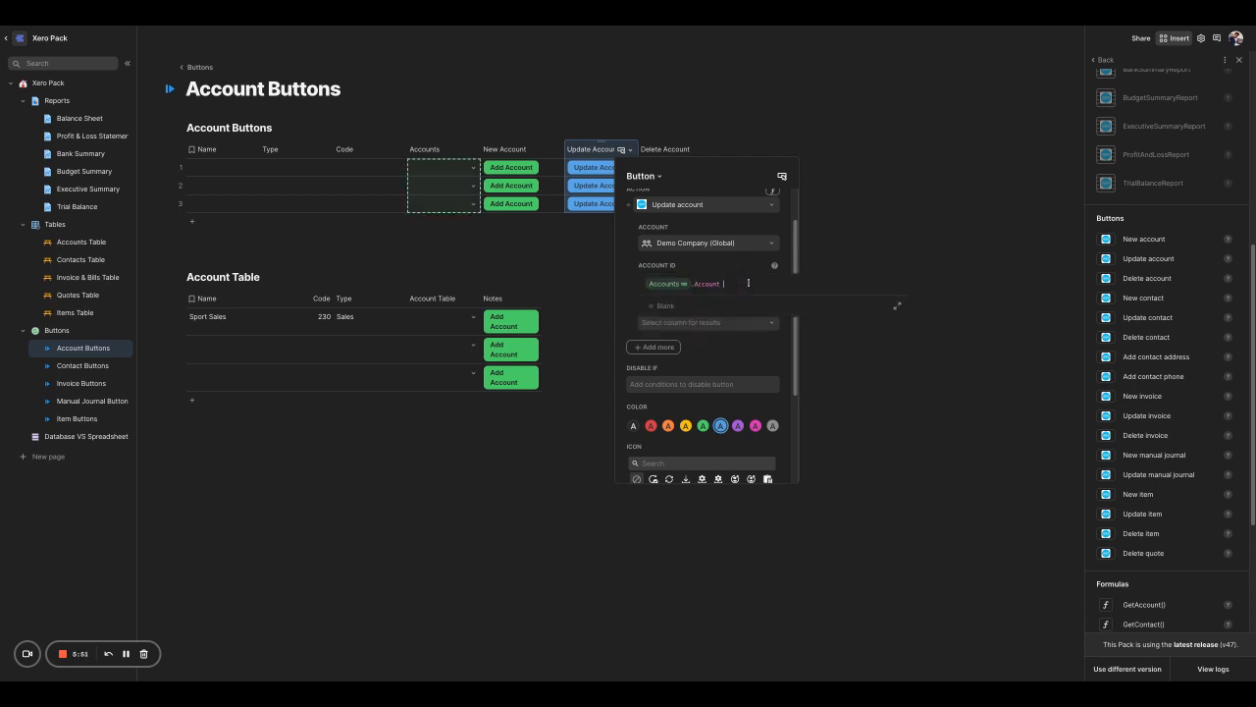
{"action": "key", "text": "BackSpace"}
{"action": "key", "text": "BackSpace"}
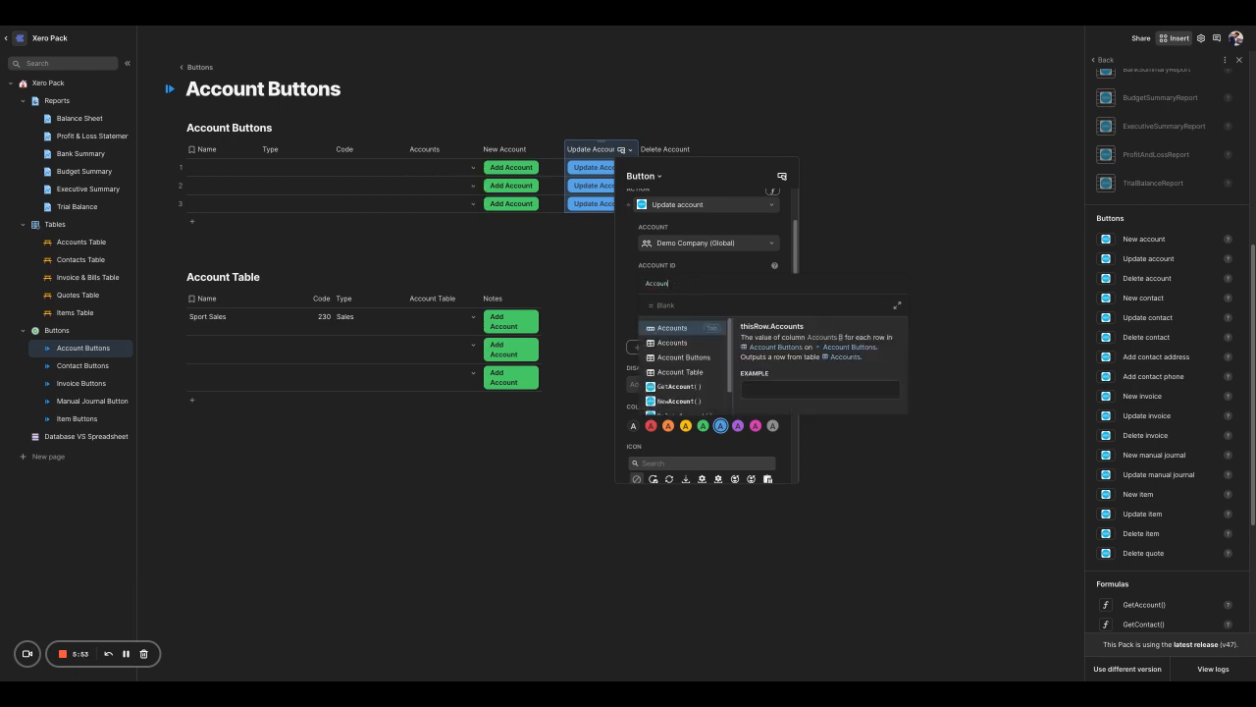
{"action": "key", "text": "BackSpace"}
{"action": "key", "text": "BackSpace"}
{"action": "key", "text": "BackSpace"}
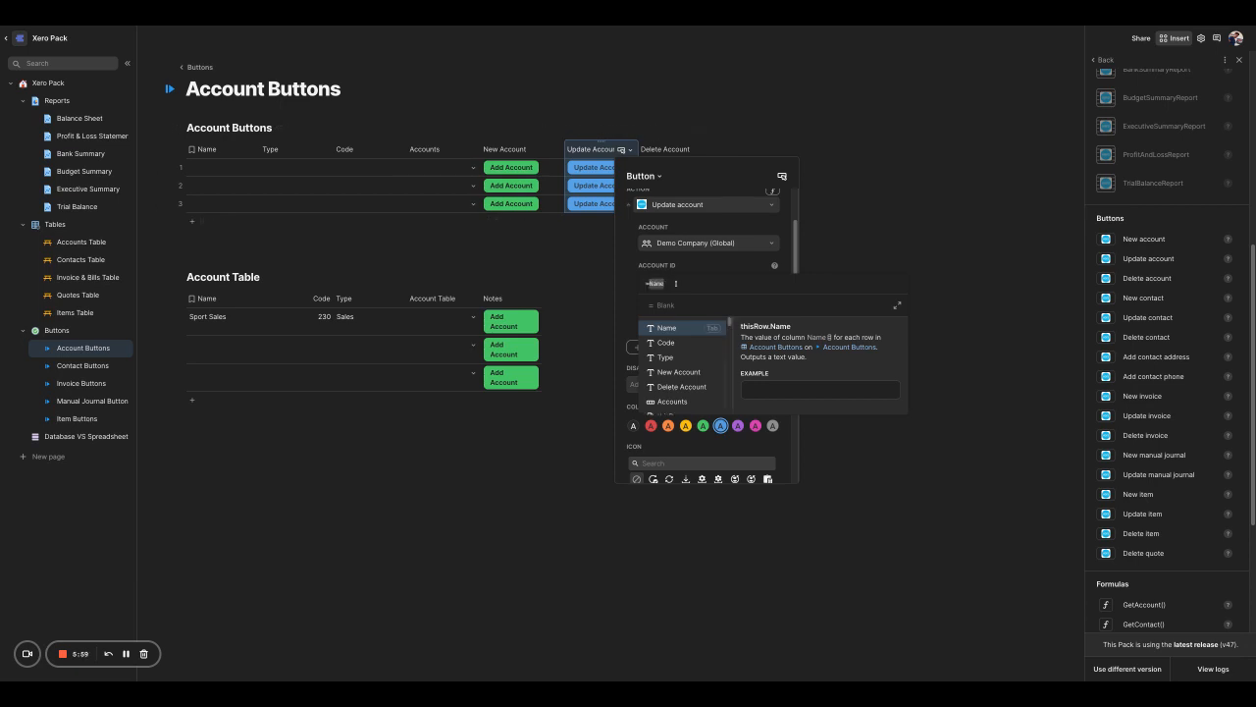
{"action": "type", "text": "accounts"}
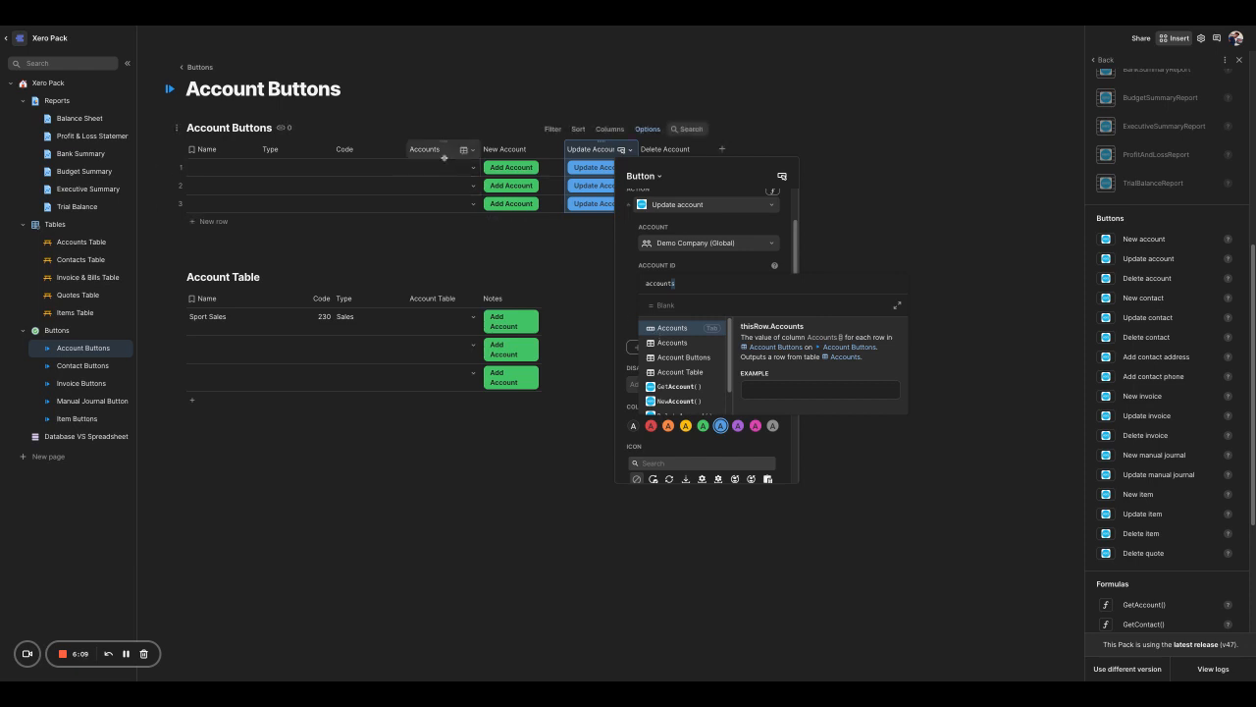
{"action": "left_click", "coordinate": [663, 326]}
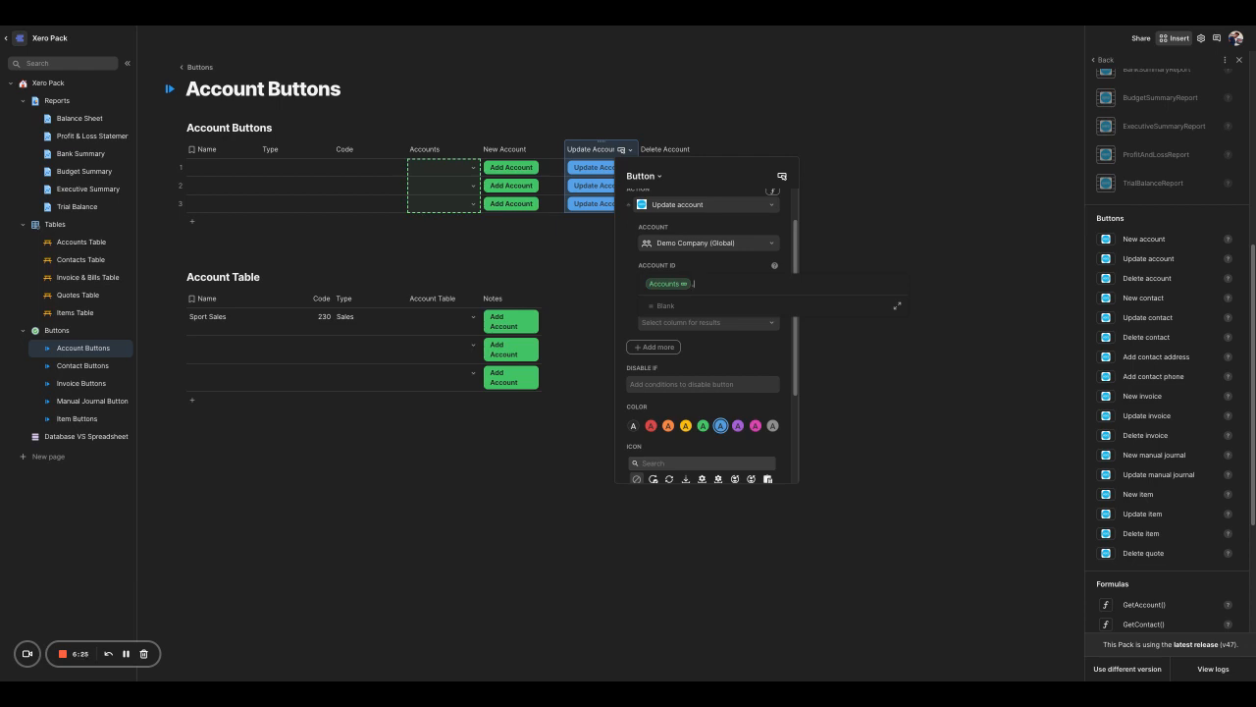
{"action": "type", "text": "account"}
{"action": "key", "text": "BackSpace"}
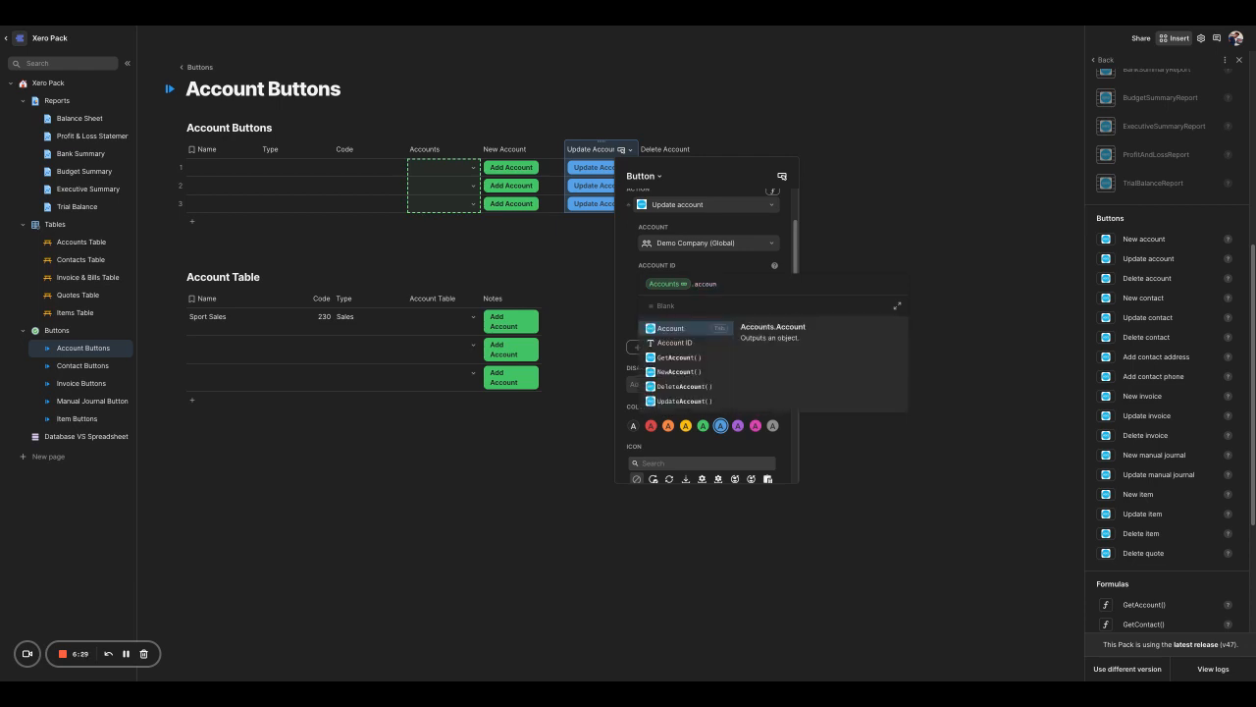
{"action": "left_click", "coordinate": [687, 342]}
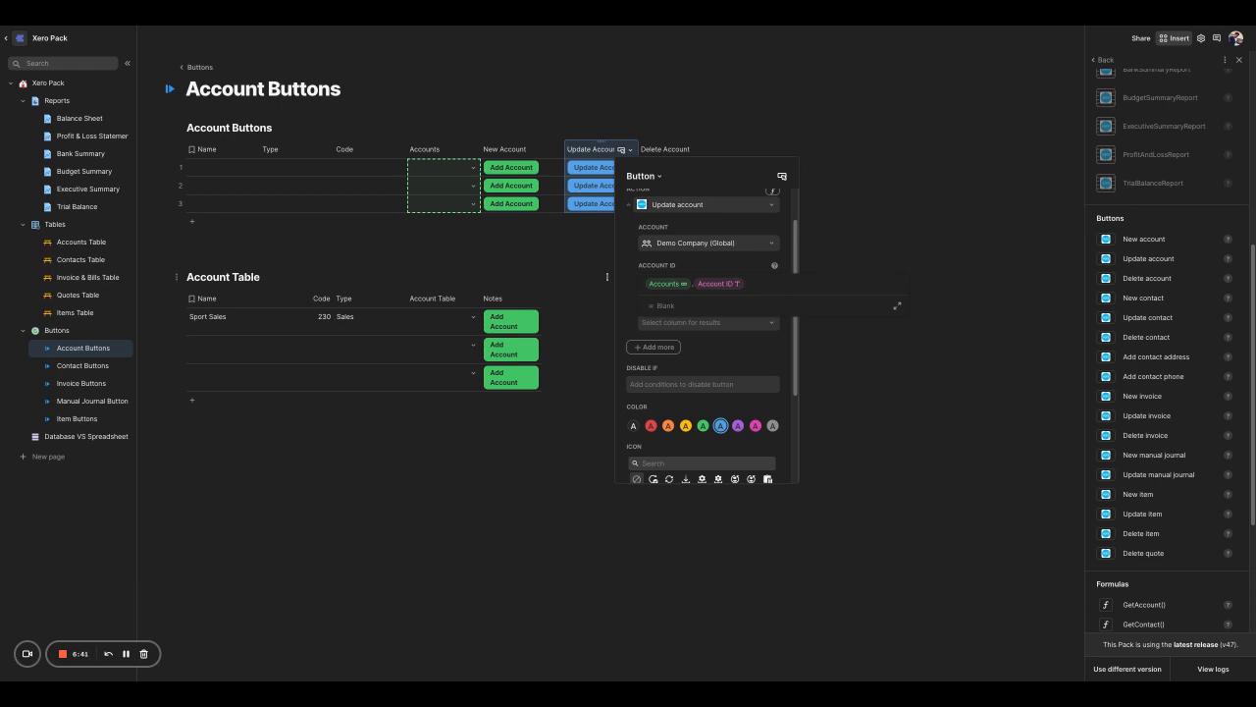
{"action": "left_click", "coordinate": [591, 274]}
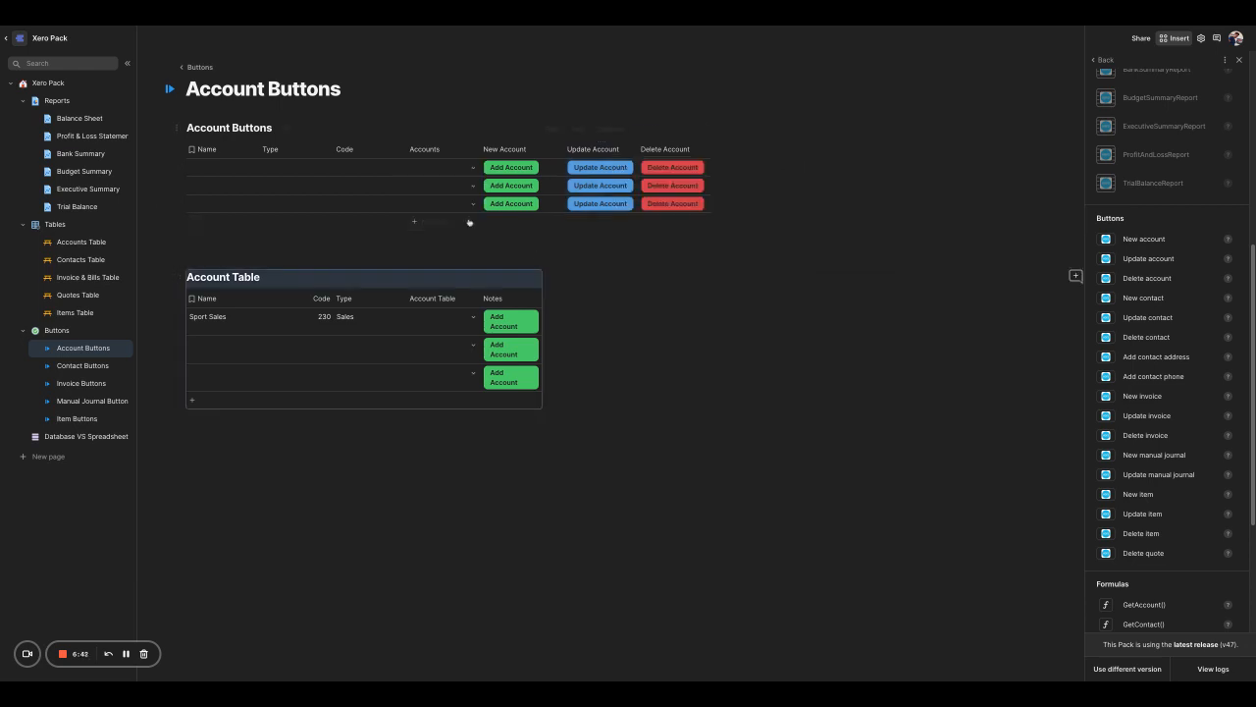
- Select the Sales account in the first Account Buttons row's Accounts lookup and view its details
{"action": "left_click", "coordinate": [474, 169]}
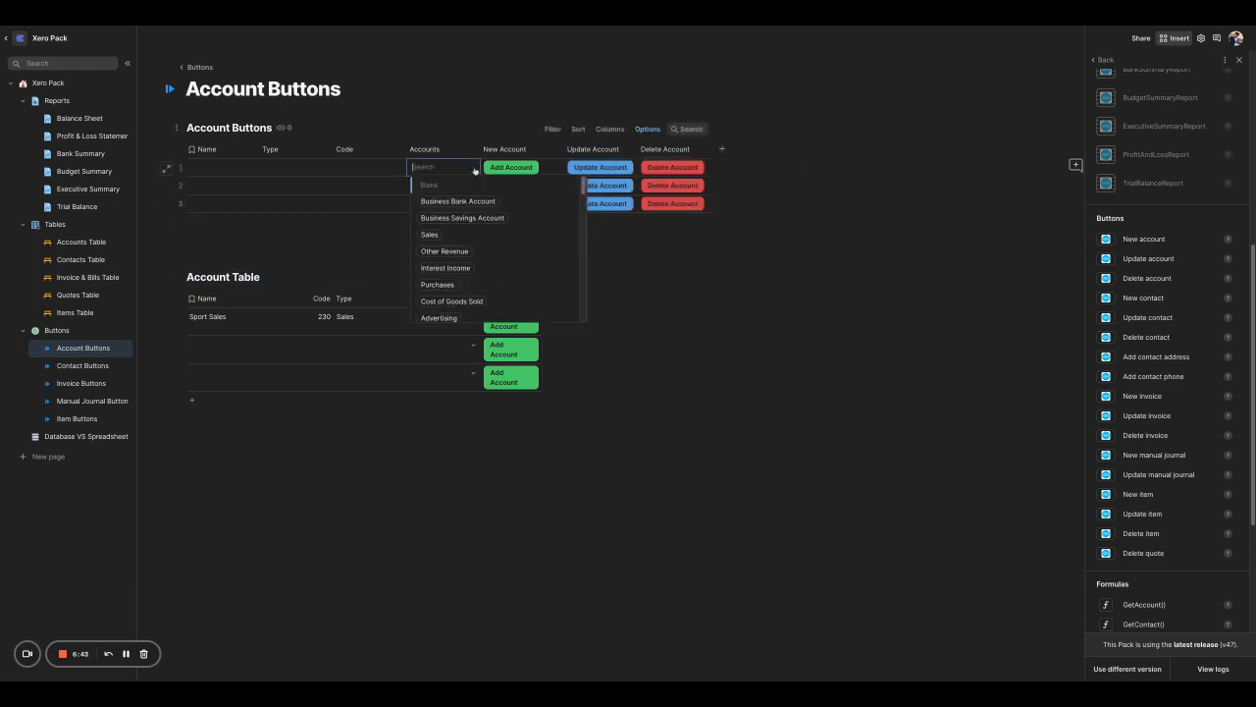
{"action": "left_click", "coordinate": [458, 235]}
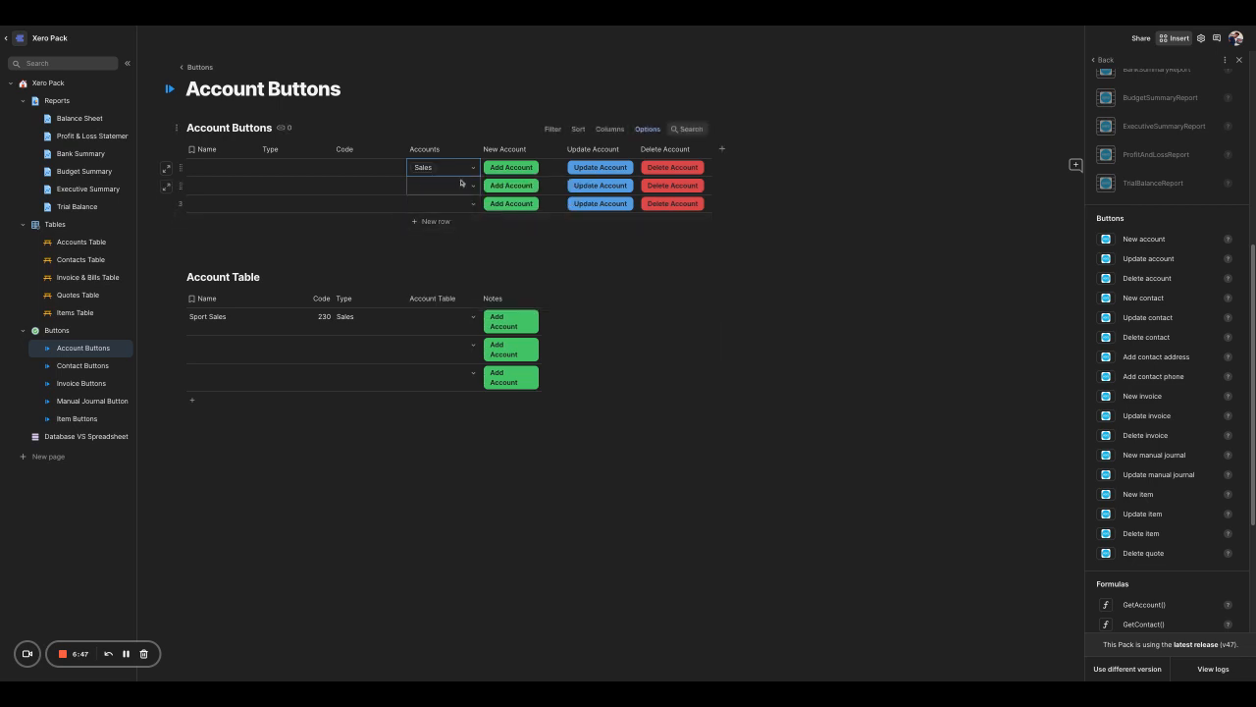
{"action": "mouse_move", "coordinate": [425, 172]}
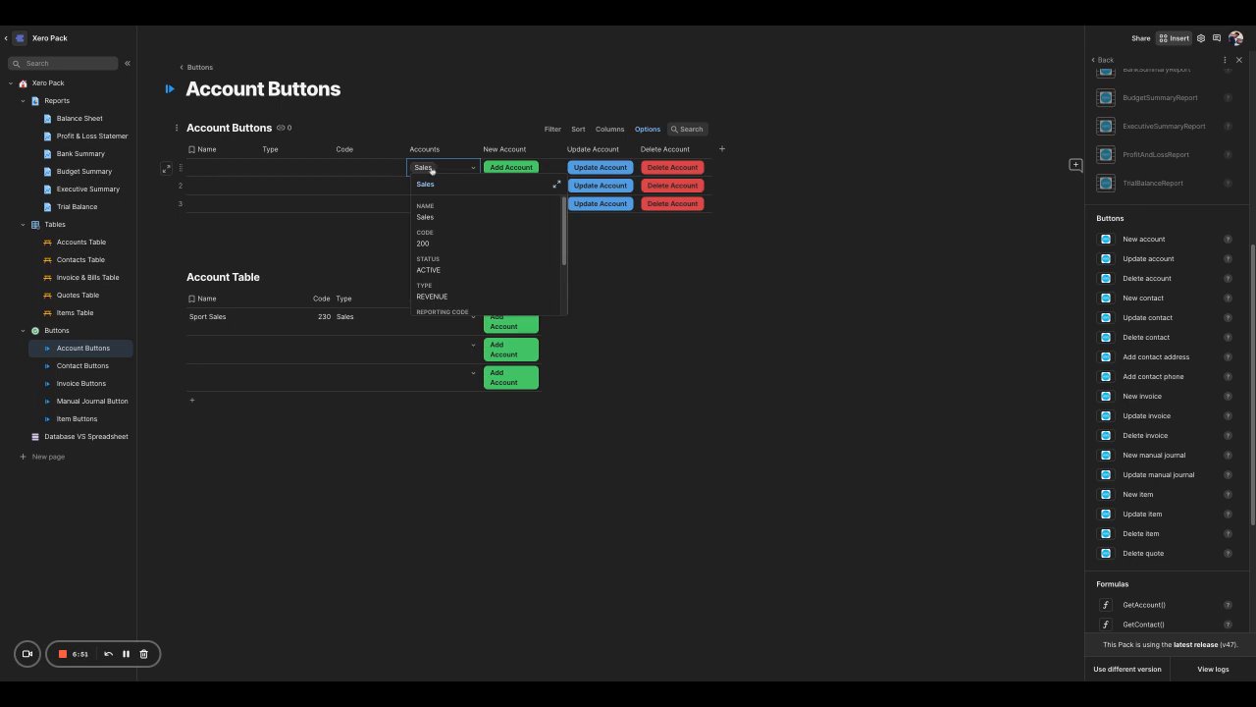
- Search the Accounts table for "sales" to examine the matching Account IDs, and return to the Account Buttons page
{"action": "left_click", "coordinate": [83, 242]}
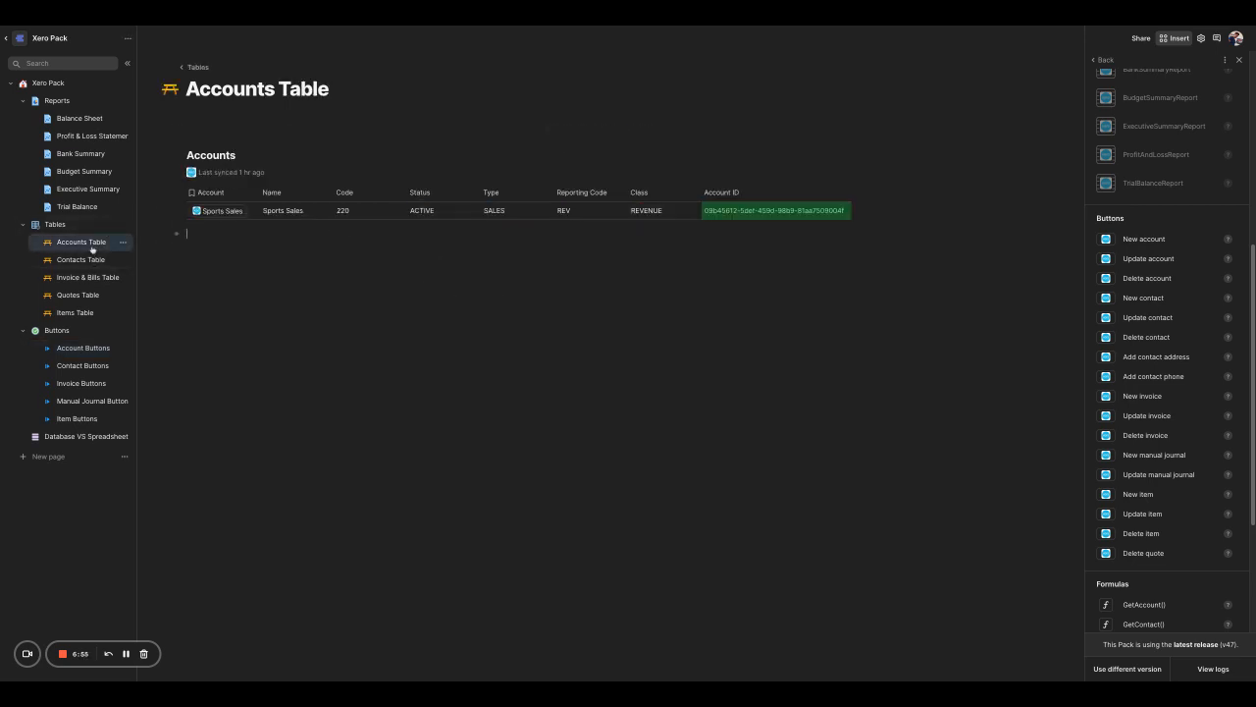
{"action": "left_click", "coordinate": [827, 157]}
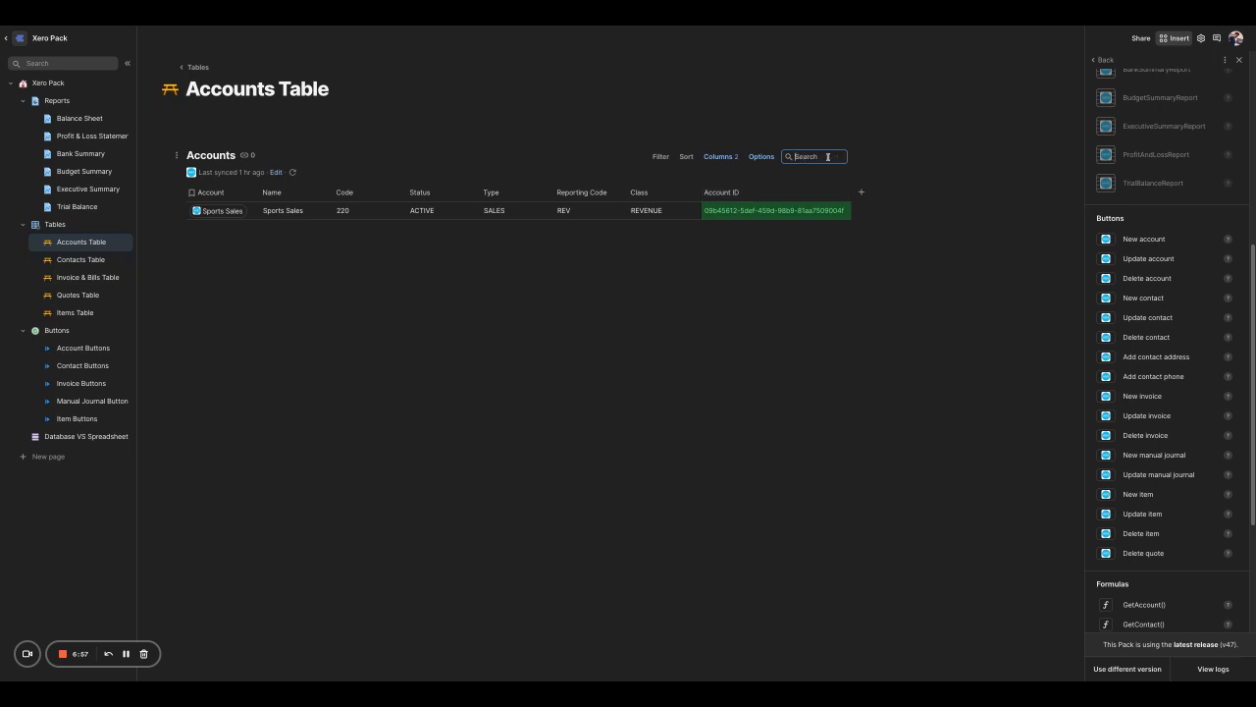
{"action": "type", "text": "sales"}
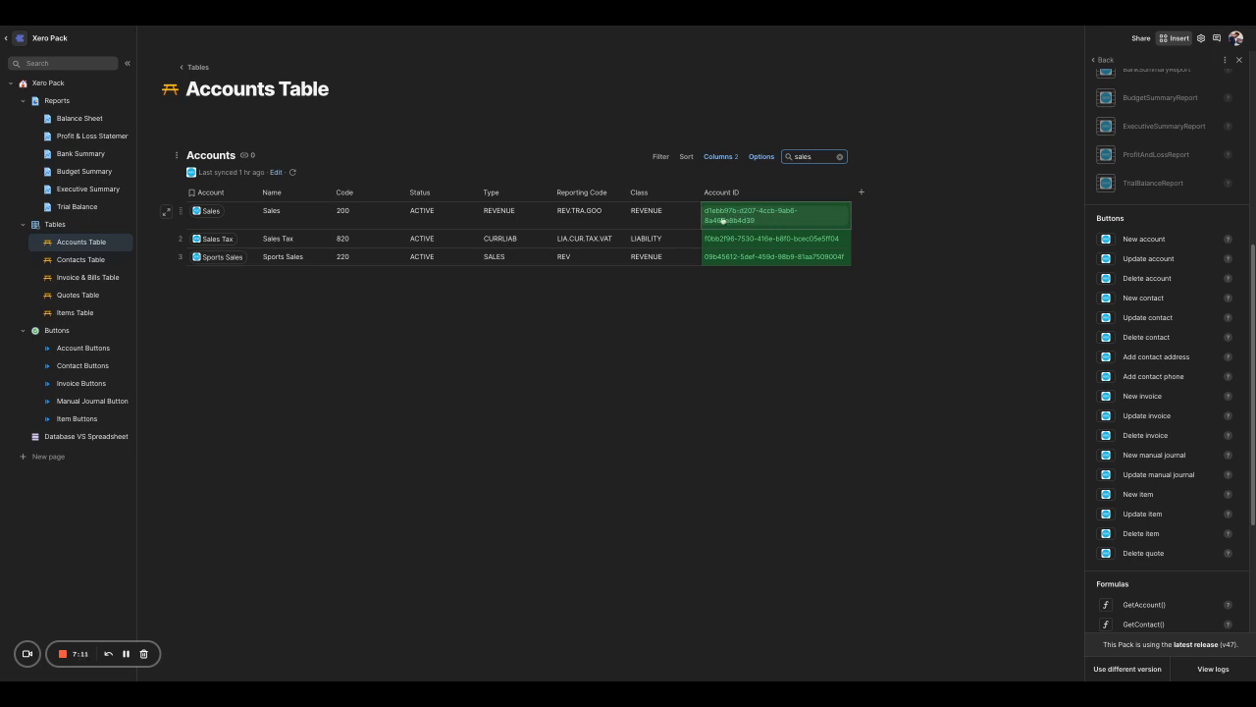
{"action": "left_click", "coordinate": [82, 348]}
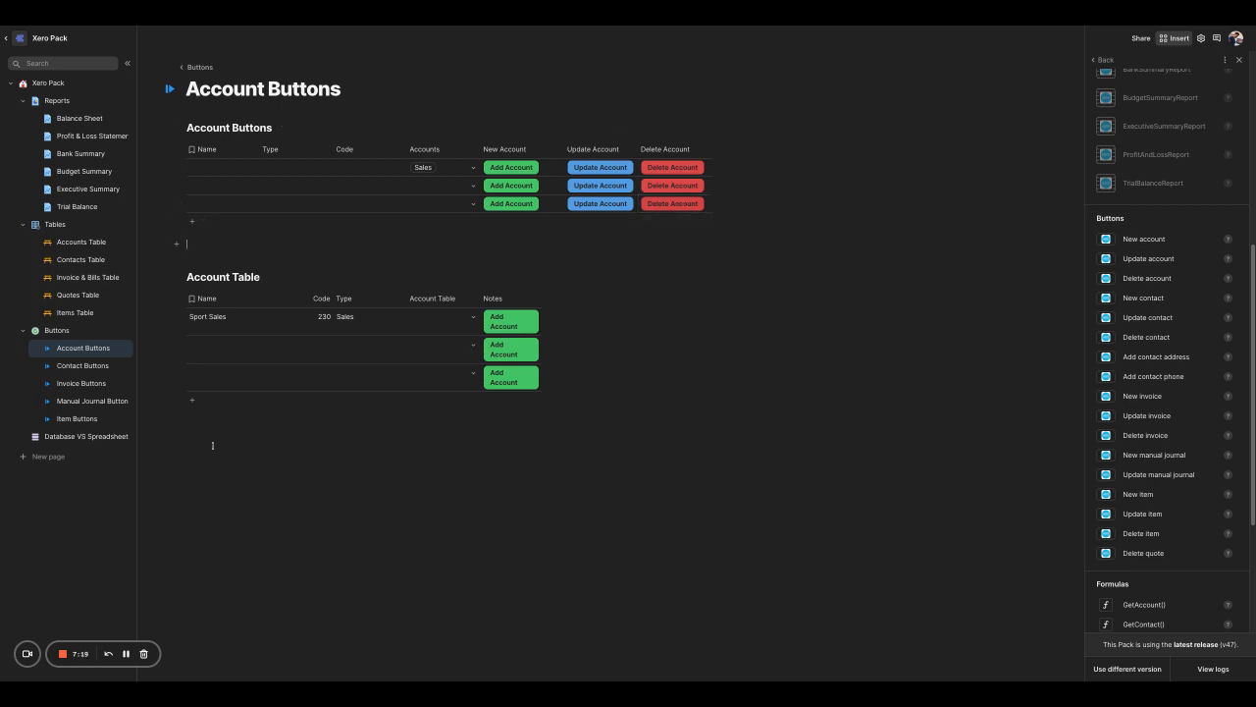
- Examine the Create Journal Entry button's options on the Manual Journal Buttons page, including the optional parameters of its New manual journal action
{"action": "left_click", "coordinate": [79, 404]}
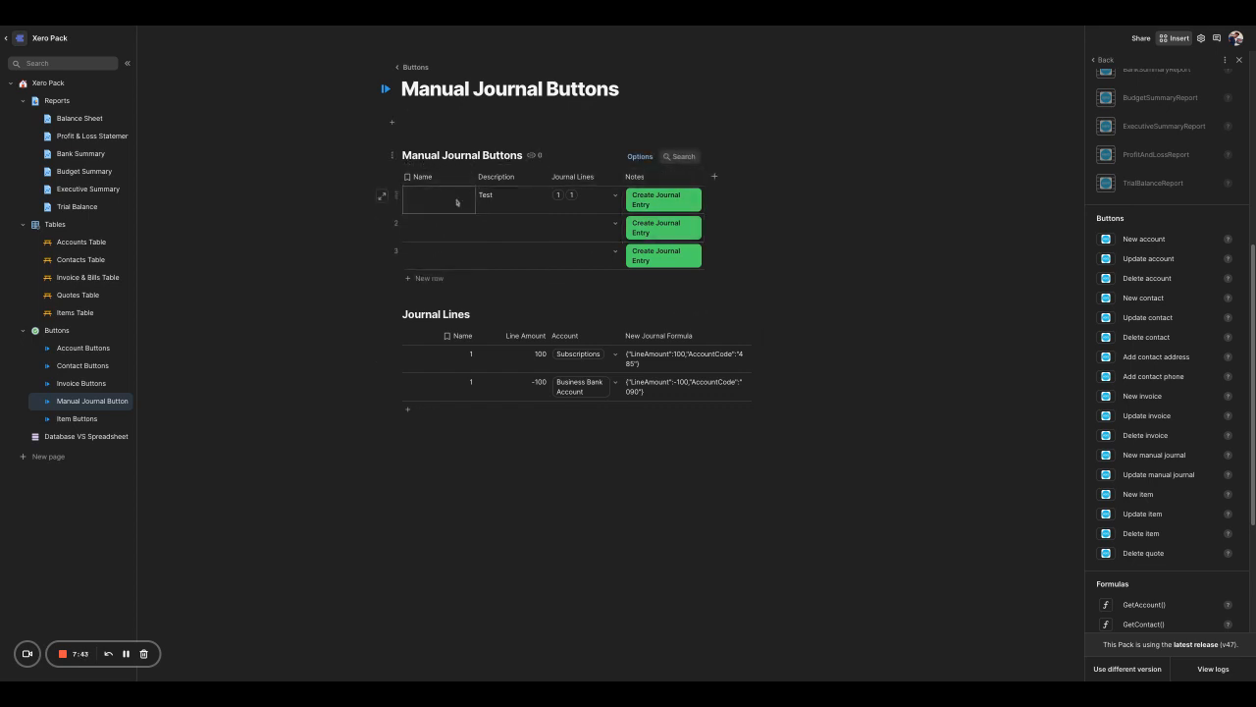
{"action": "left_click", "coordinate": [621, 210]}
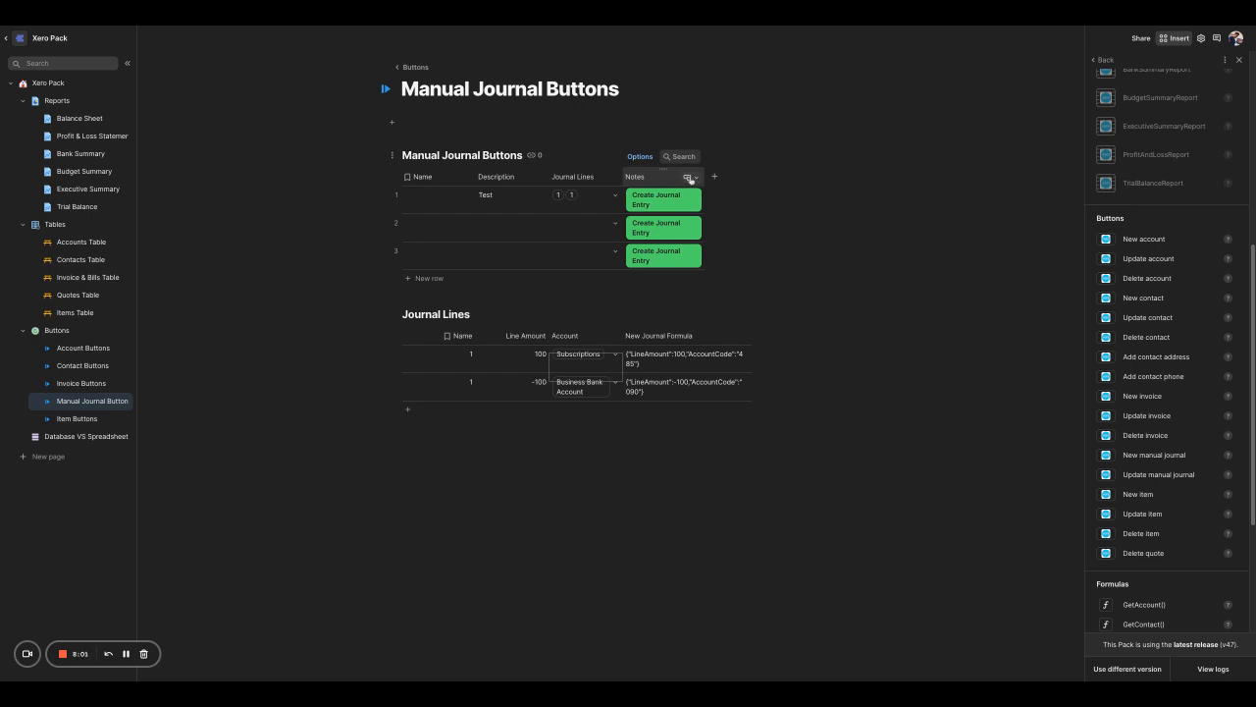
{"action": "left_click", "coordinate": [692, 180]}
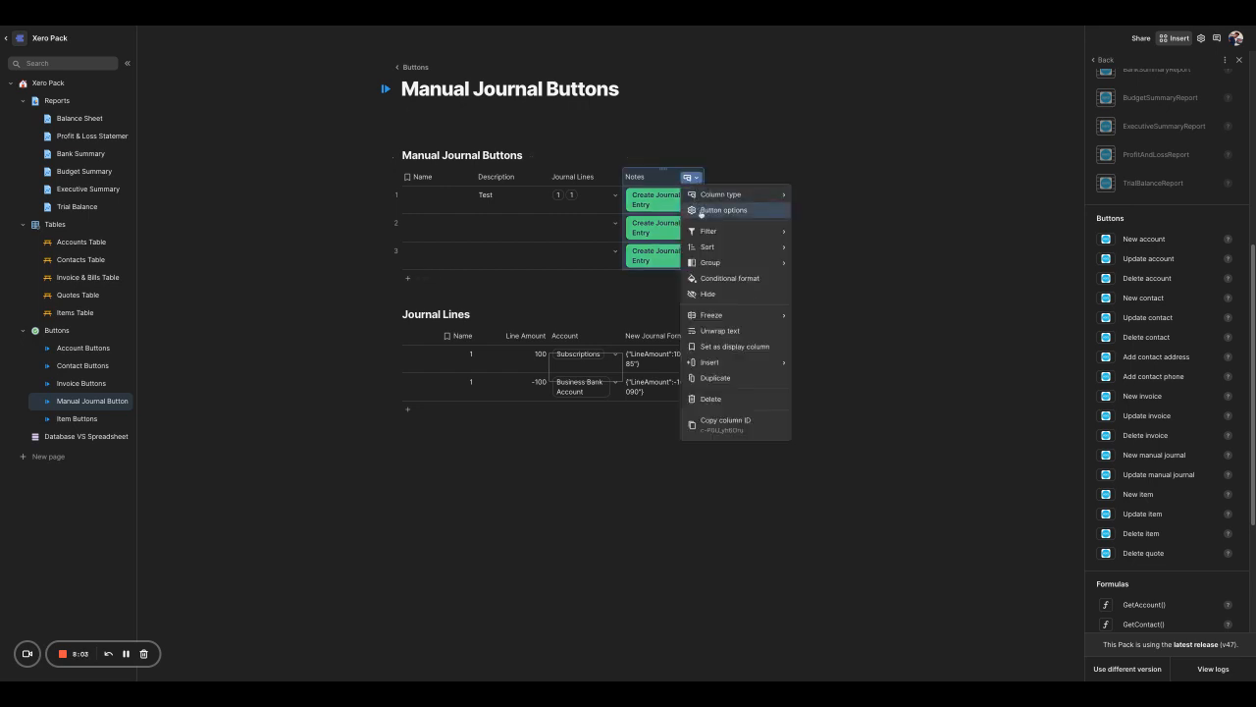
{"action": "left_click", "coordinate": [708, 208]}
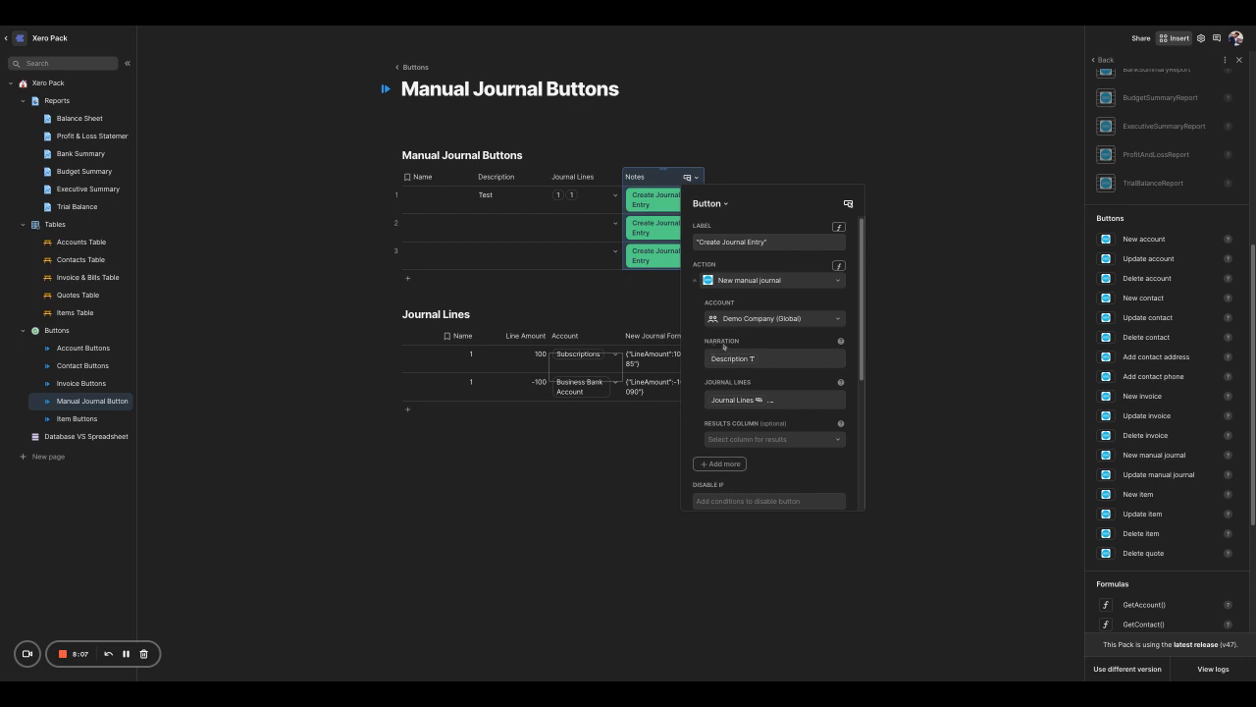
{"action": "scroll", "coordinate": [737, 347], "scroll_direction": "down", "scroll_amount": 1}
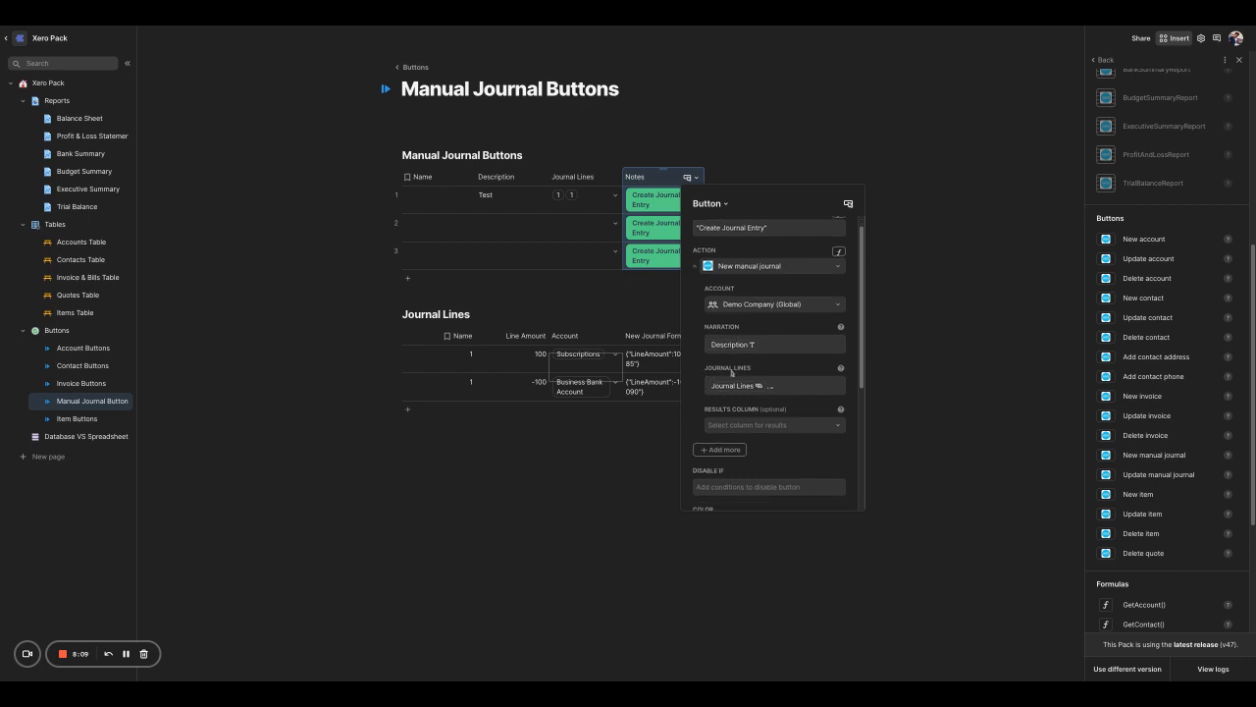
{"action": "scroll", "coordinate": [749, 376], "scroll_direction": "down", "scroll_amount": 1}
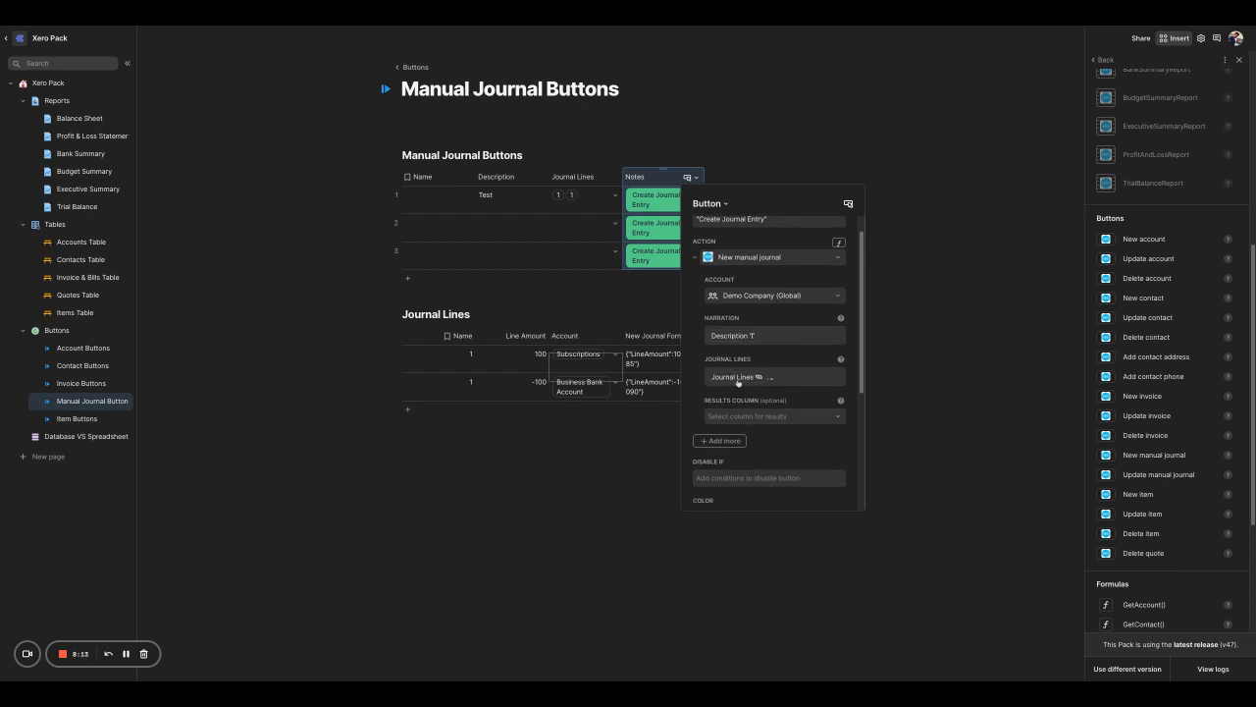
{"action": "left_click", "coordinate": [737, 443]}
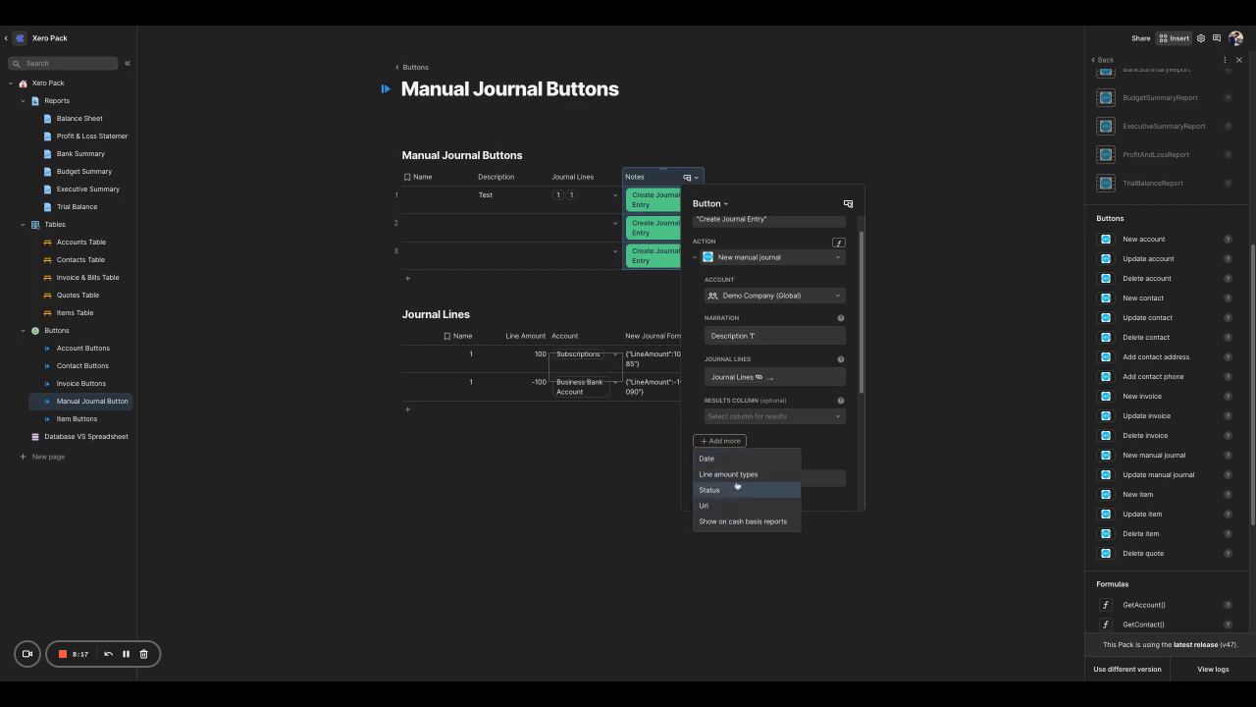
{"action": "left_click", "coordinate": [814, 441]}
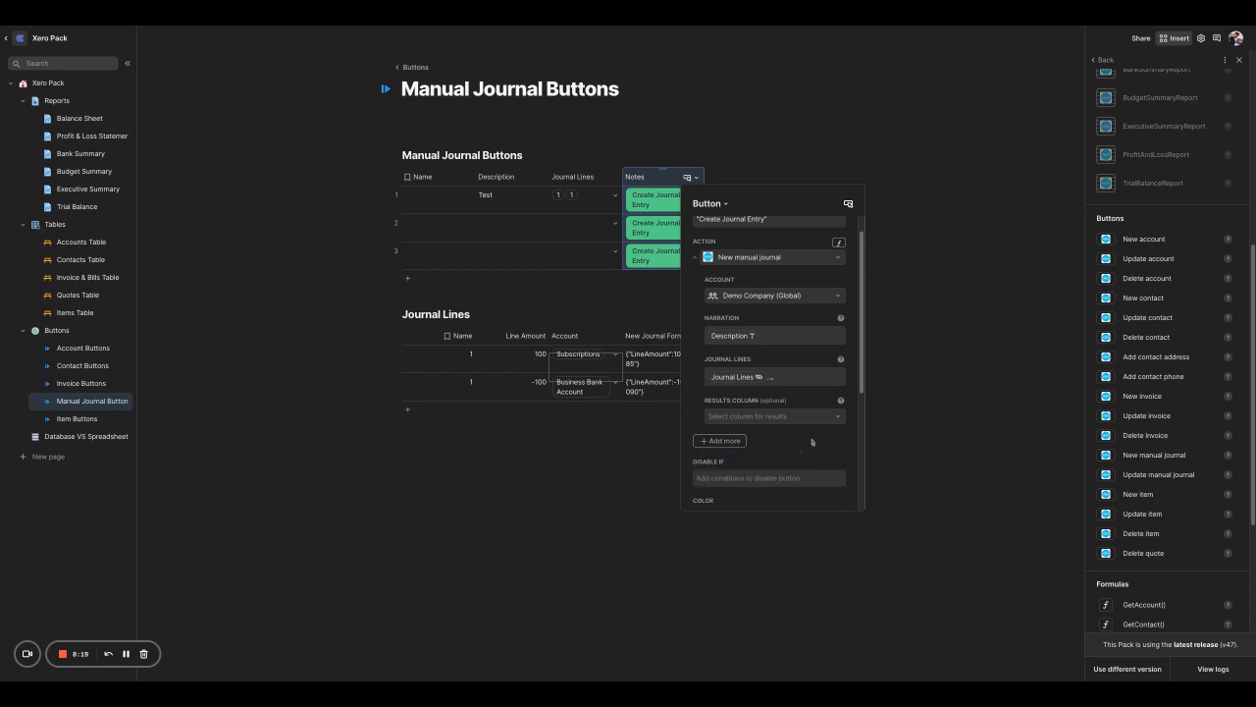
{"action": "left_click", "coordinate": [652, 458]}
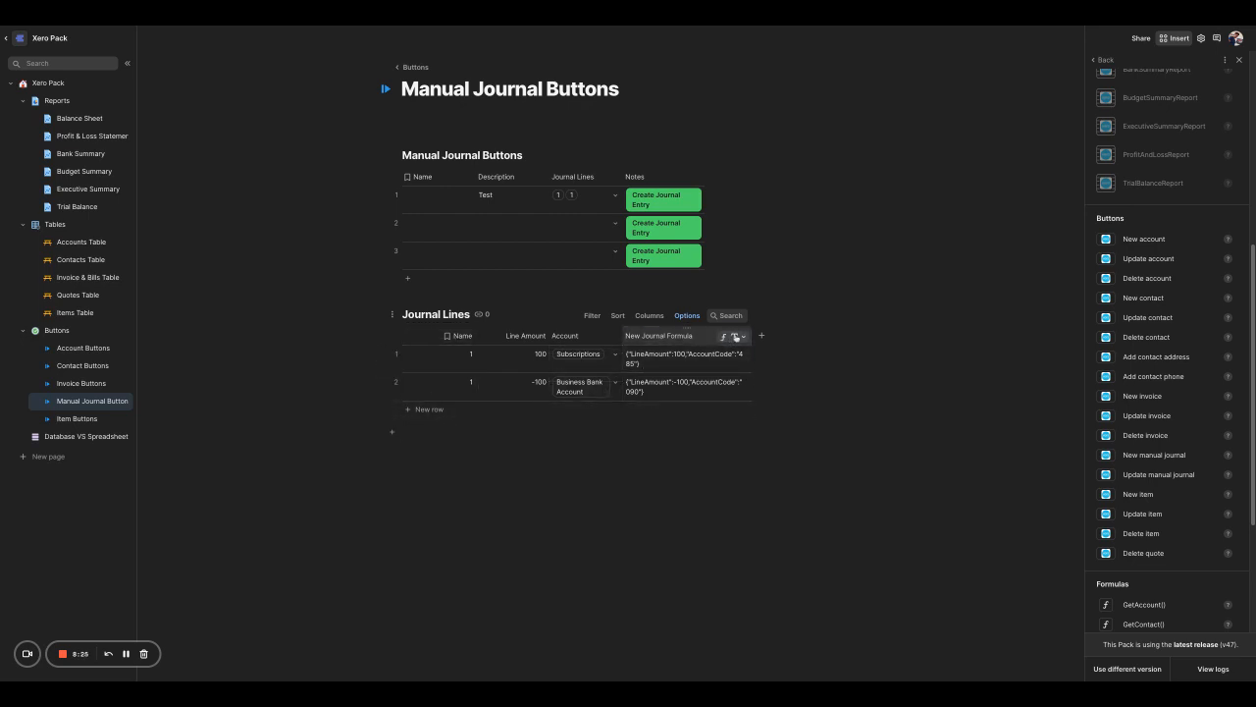
- Add a formula column to the Journal Lines table after the New Journal Formula column
{"action": "left_click", "coordinate": [738, 338]}
{"action": "left_click", "coordinate": [661, 449]}
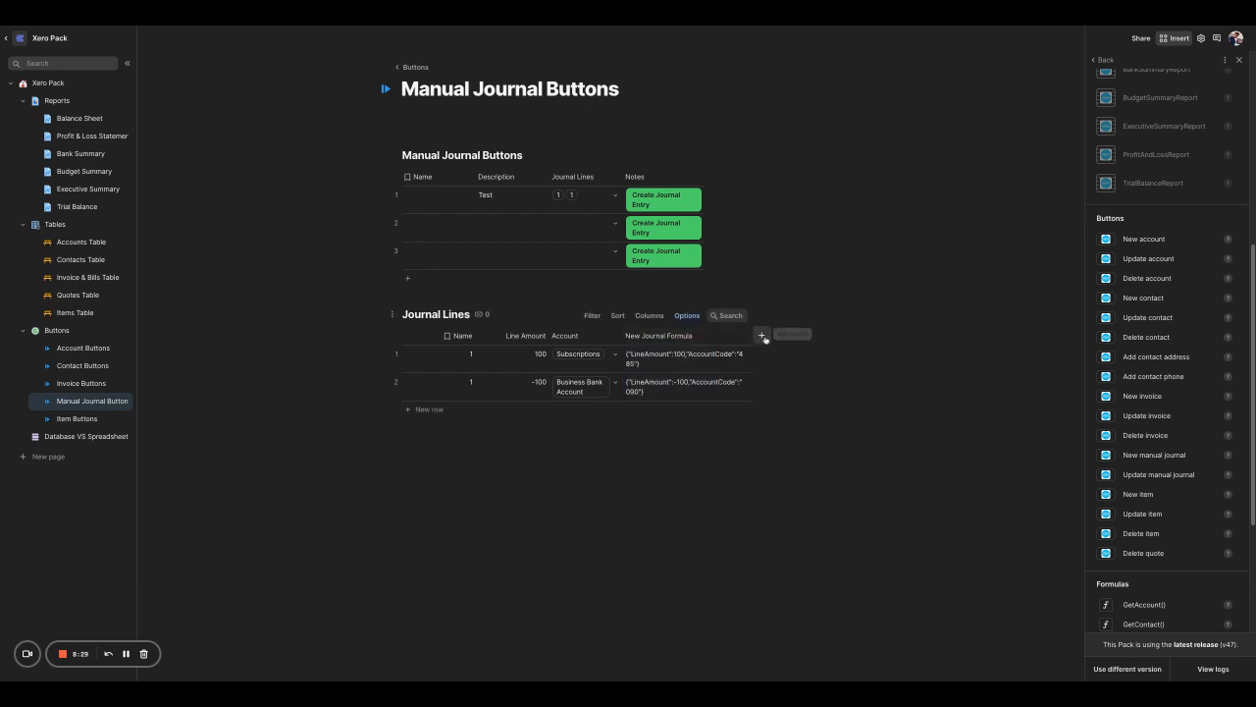
{"action": "left_click", "coordinate": [762, 337]}
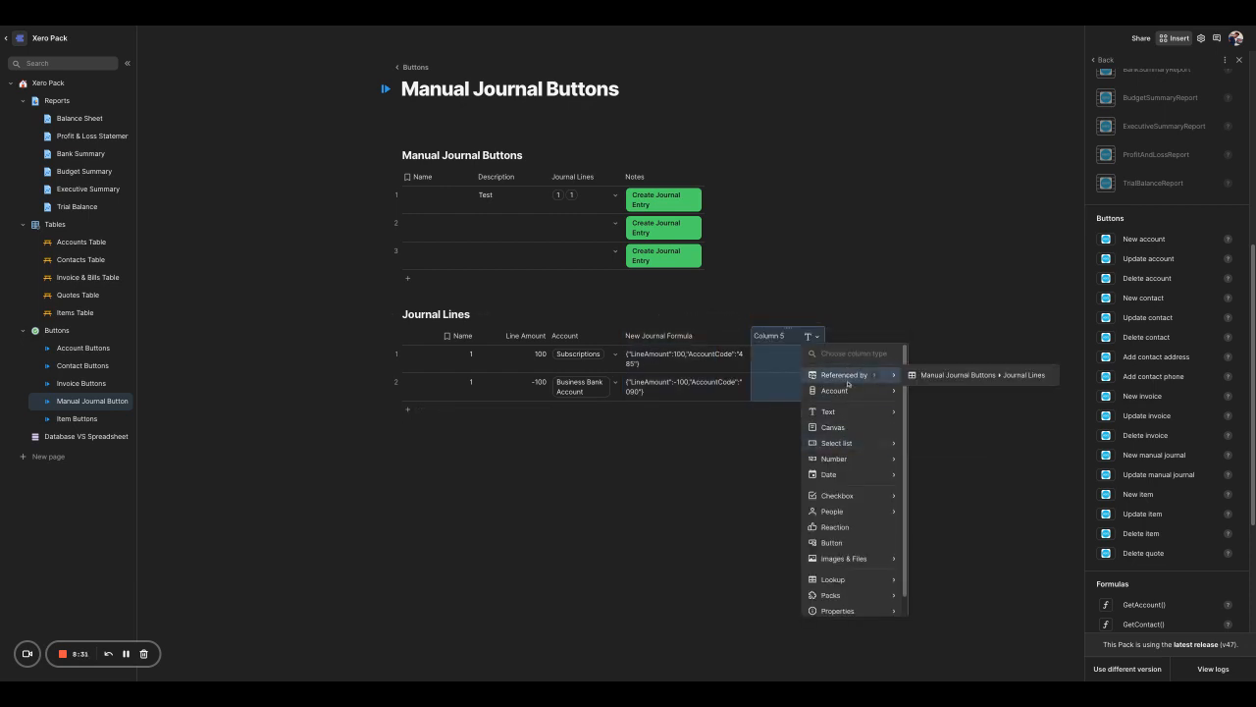
{"action": "type", "text": "f"}
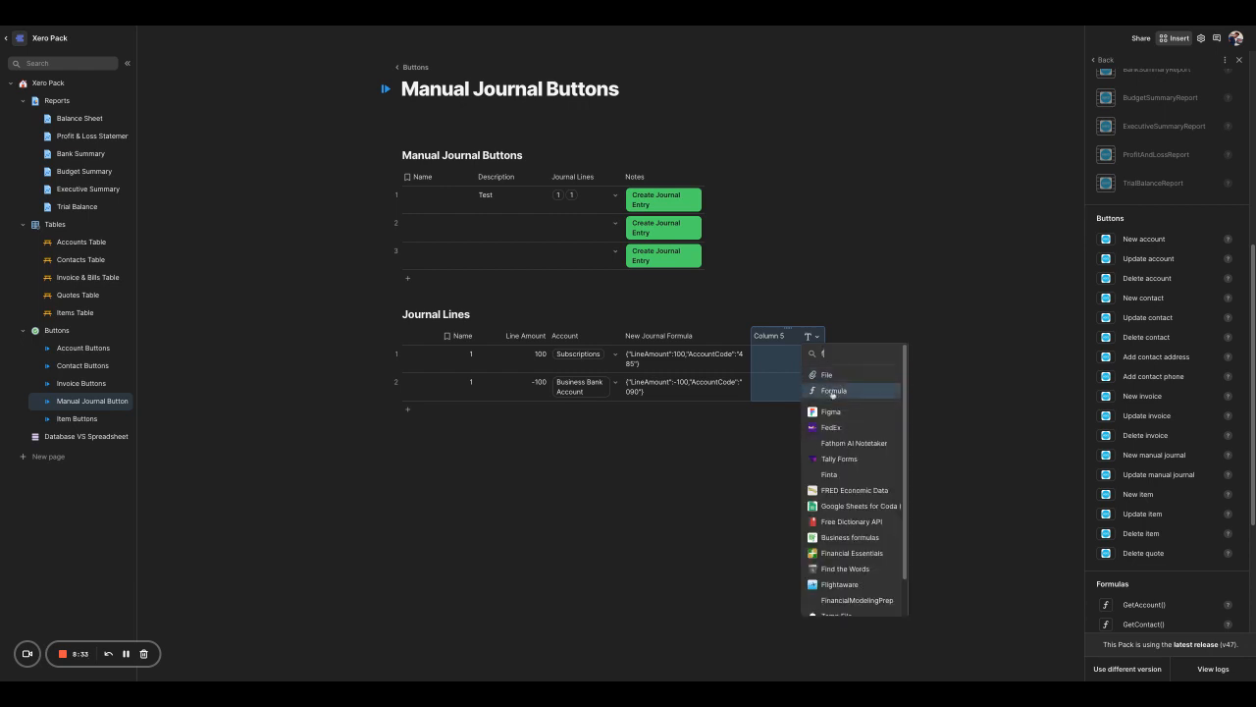
{"action": "left_click", "coordinate": [842, 389]}
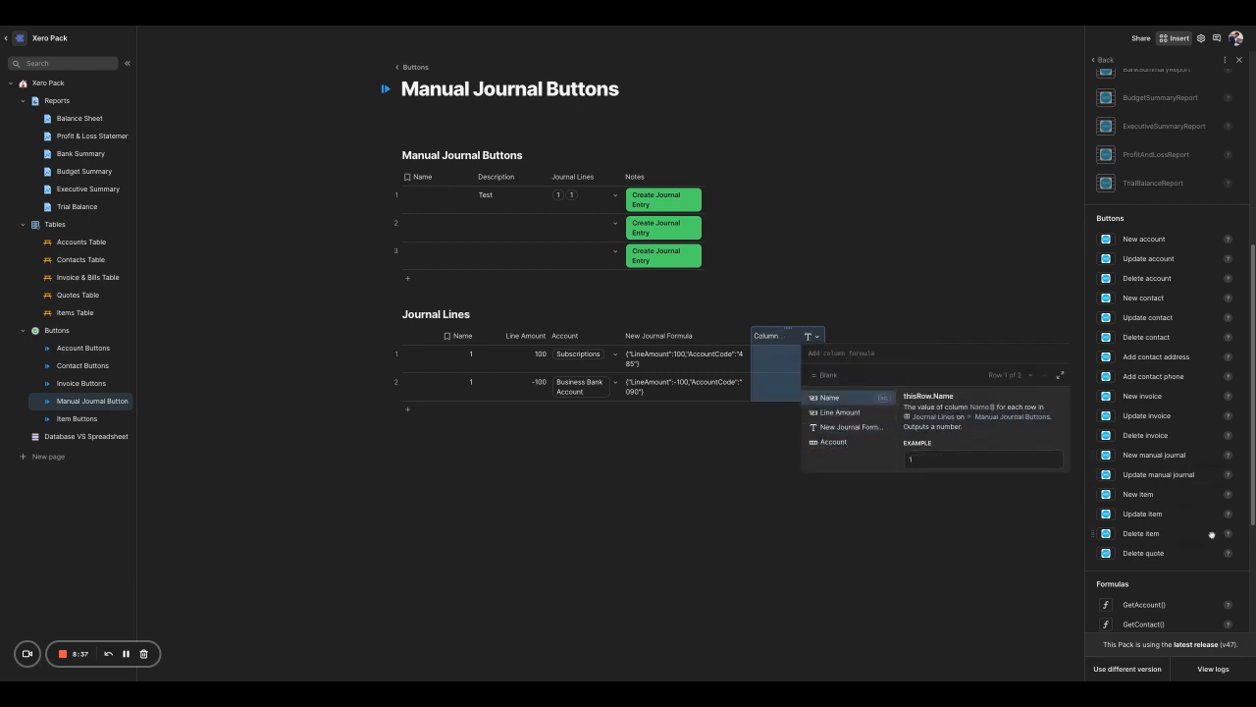
- Start the new column's formula with the NewJournalLine function for the Demo Company (Global) account
{"action": "scroll", "coordinate": [1253, 488], "scroll_direction": "down", "scroll_amount": 3}
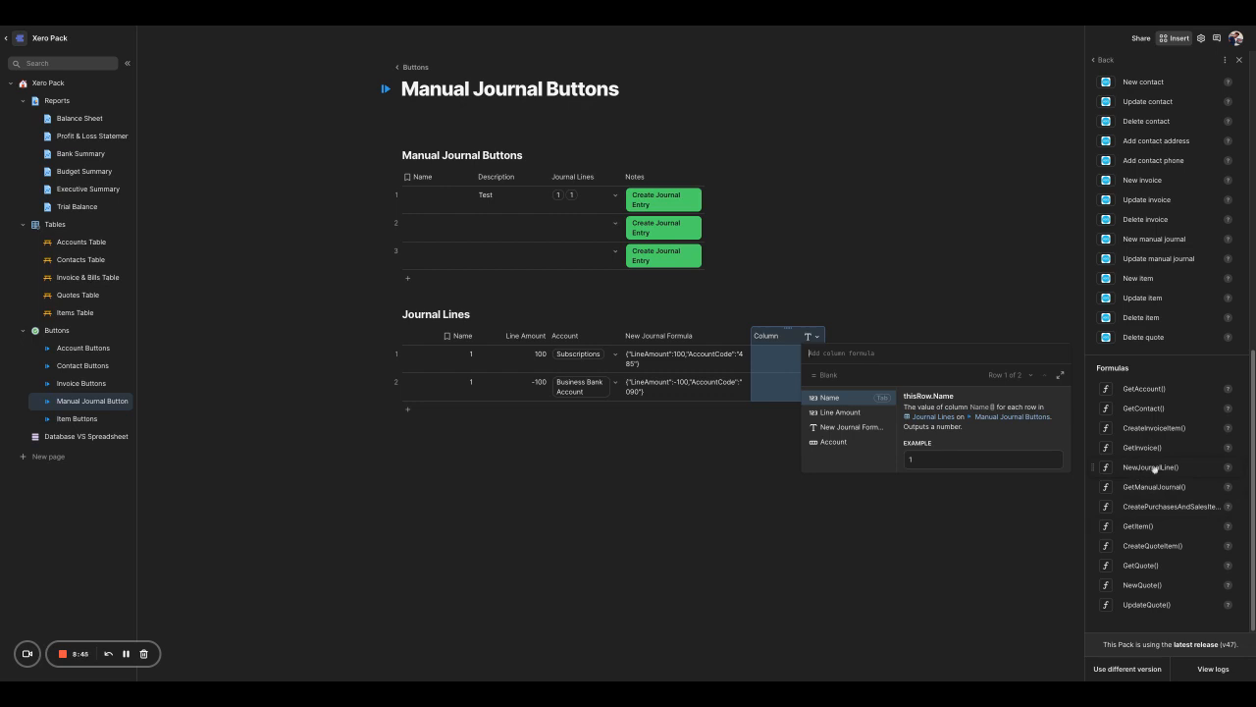
{"action": "type", "text": "new"}
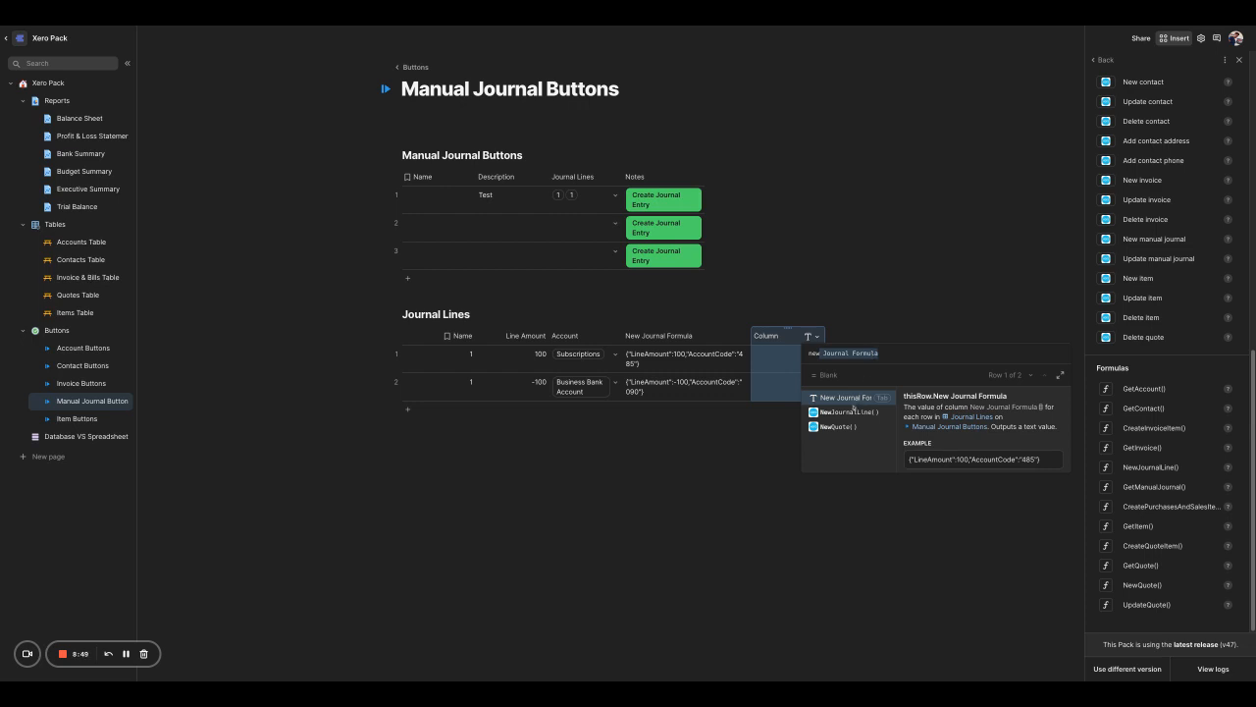
{"action": "left_click", "coordinate": [859, 417]}
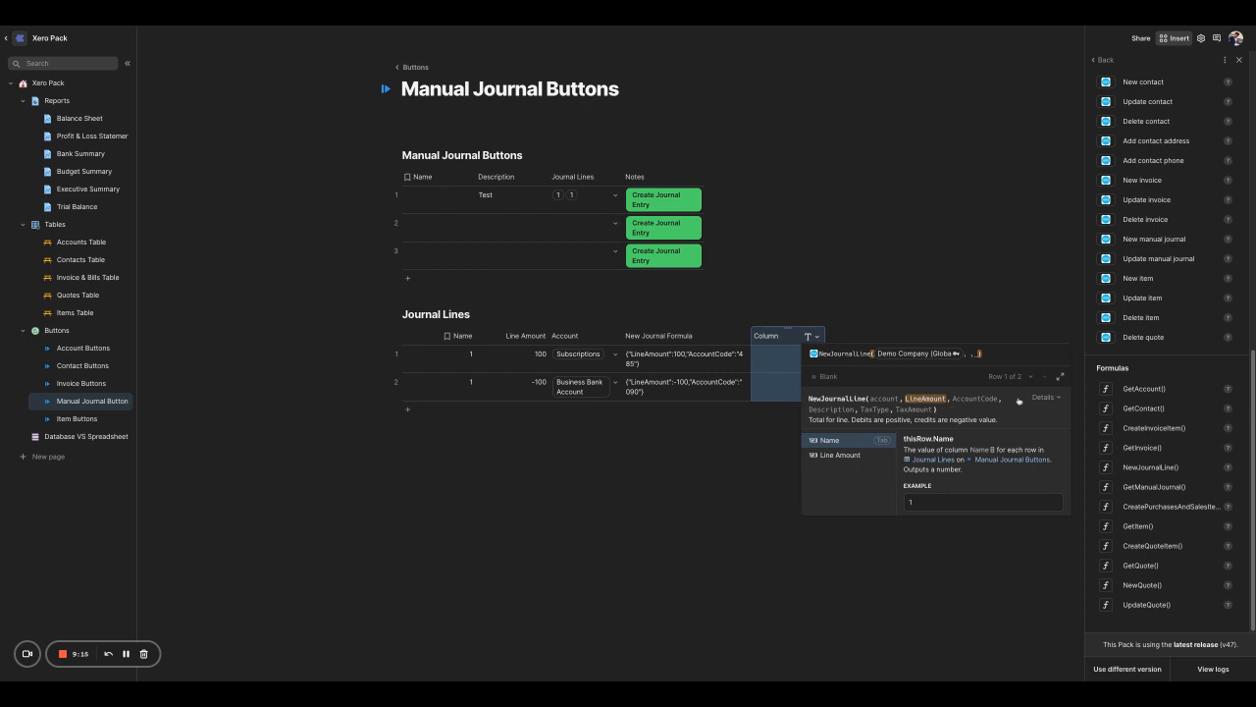
- Examine the required and optional inputs in the NewJournalLine function's details
{"action": "left_click", "coordinate": [1053, 396]}
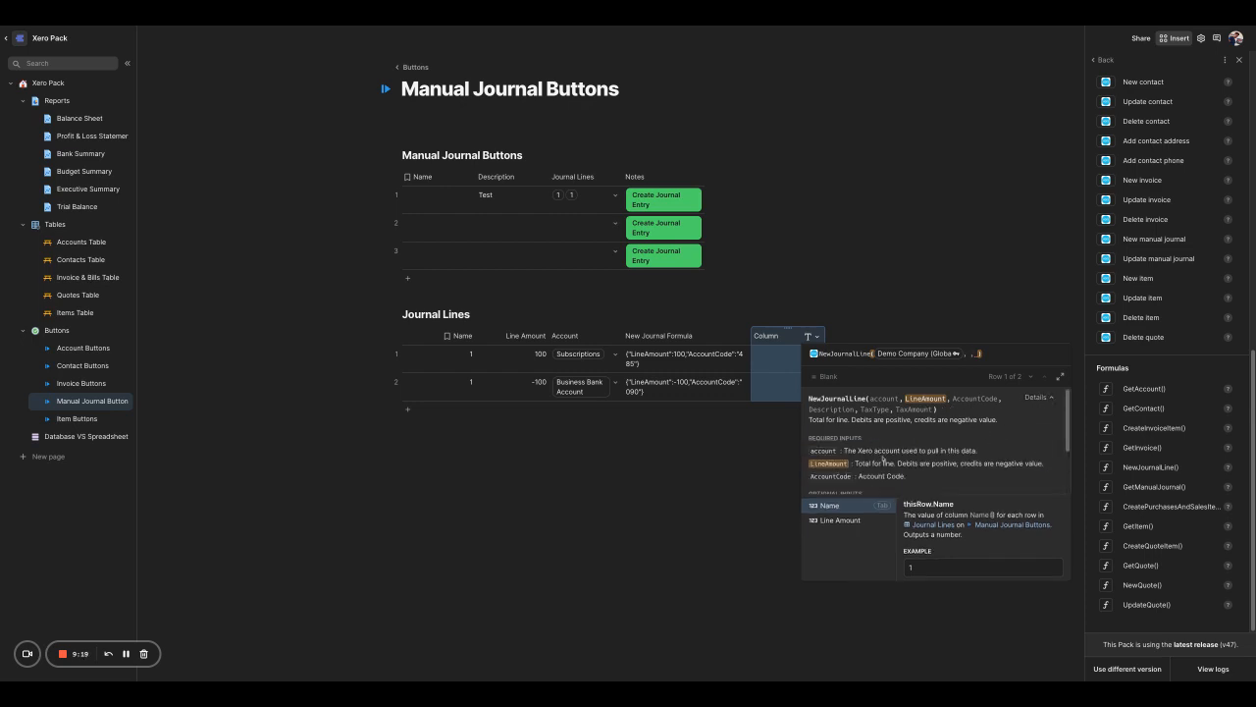
{"action": "left_click", "coordinate": [1040, 397]}
{"action": "left_click", "coordinate": [1040, 397]}
{"action": "scroll", "coordinate": [833, 453], "scroll_direction": "down", "scroll_amount": 1}
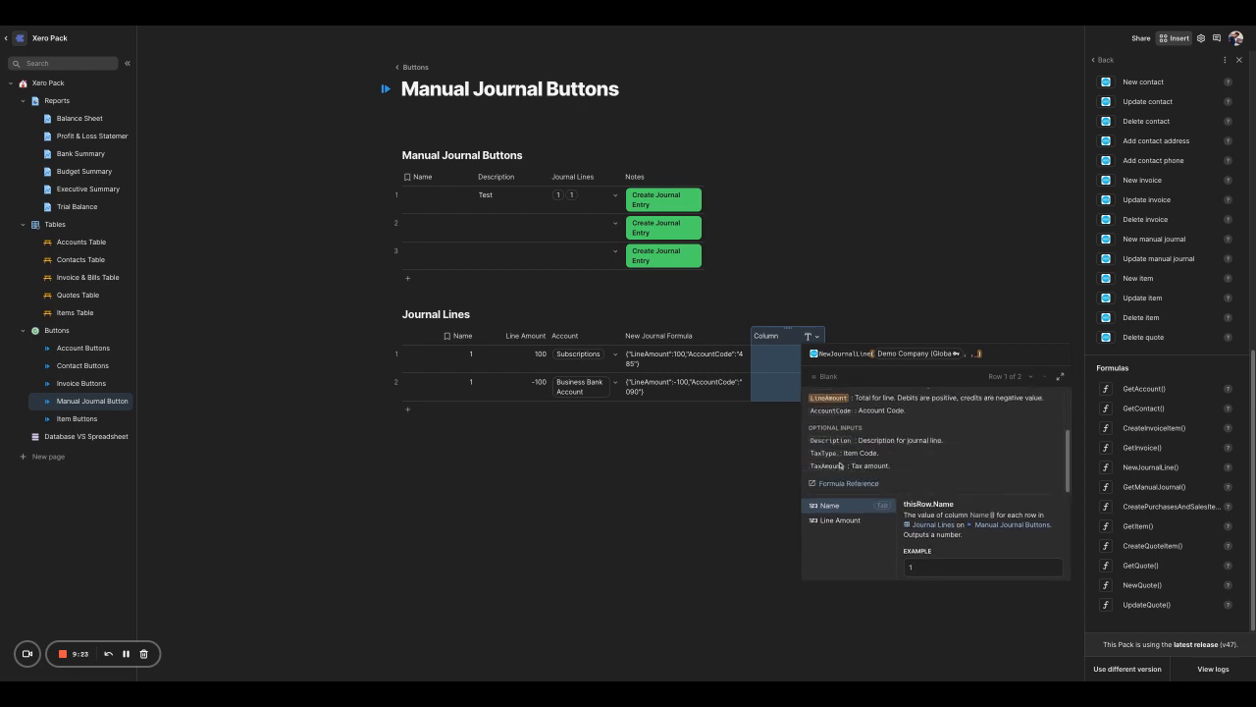
{"action": "scroll", "coordinate": [848, 459], "scroll_direction": "down", "scroll_amount": 1}
{"action": "scroll", "coordinate": [848, 459], "scroll_direction": "up", "scroll_amount": 1}
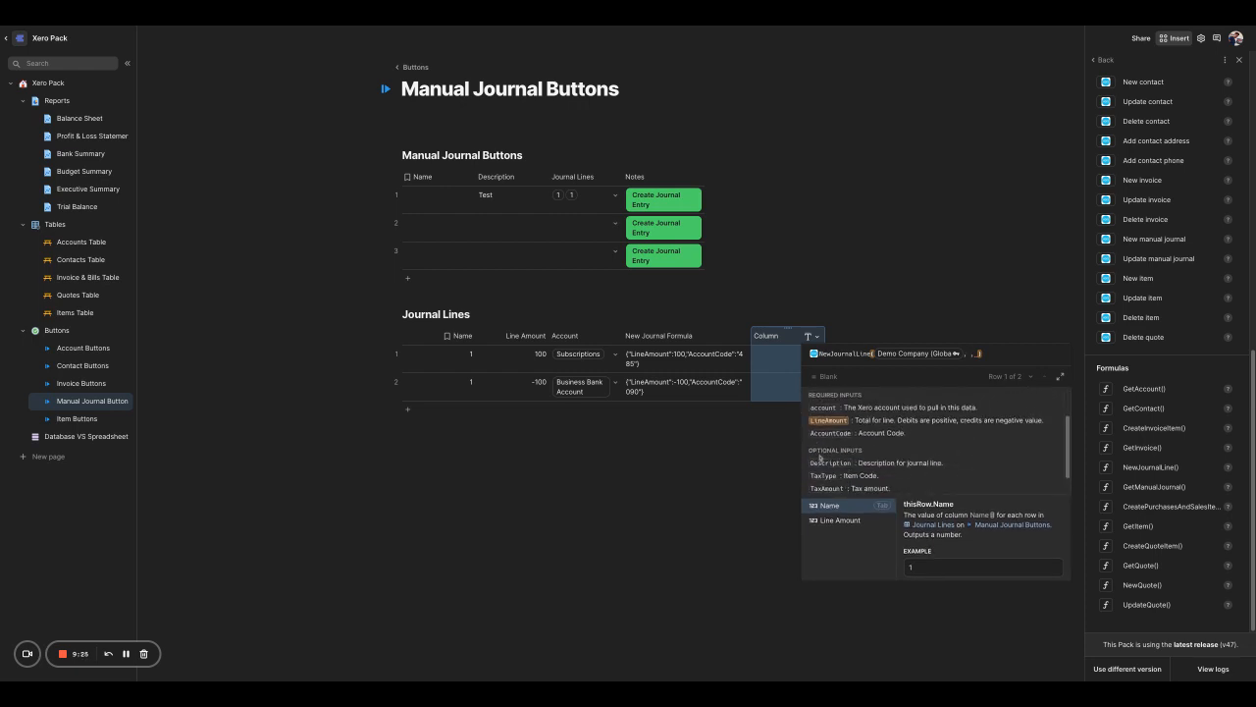
{"action": "scroll", "coordinate": [829, 447], "scroll_direction": "up", "scroll_amount": 1}
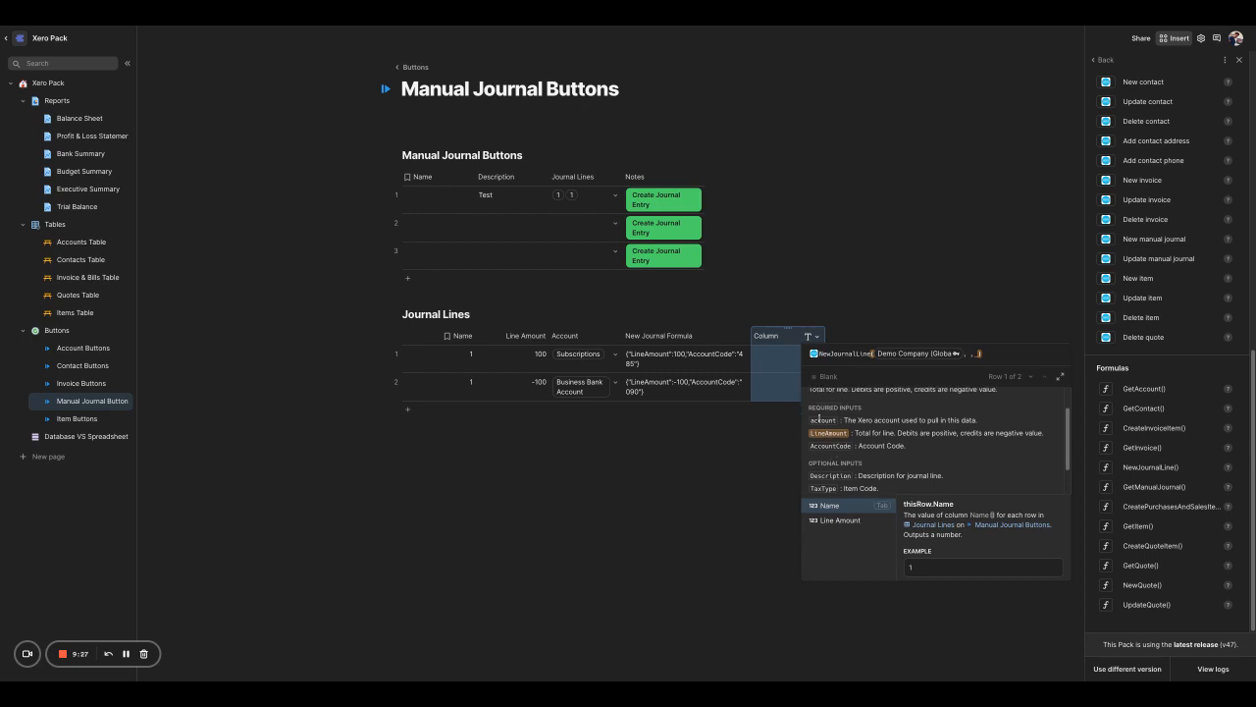
- Examine the AccountCode argument and its description in the NewJournalLine formula's details
{"action": "scroll", "coordinate": [830, 442], "scroll_direction": "up", "scroll_amount": 3}
{"action": "left_click", "coordinate": [972, 353]}
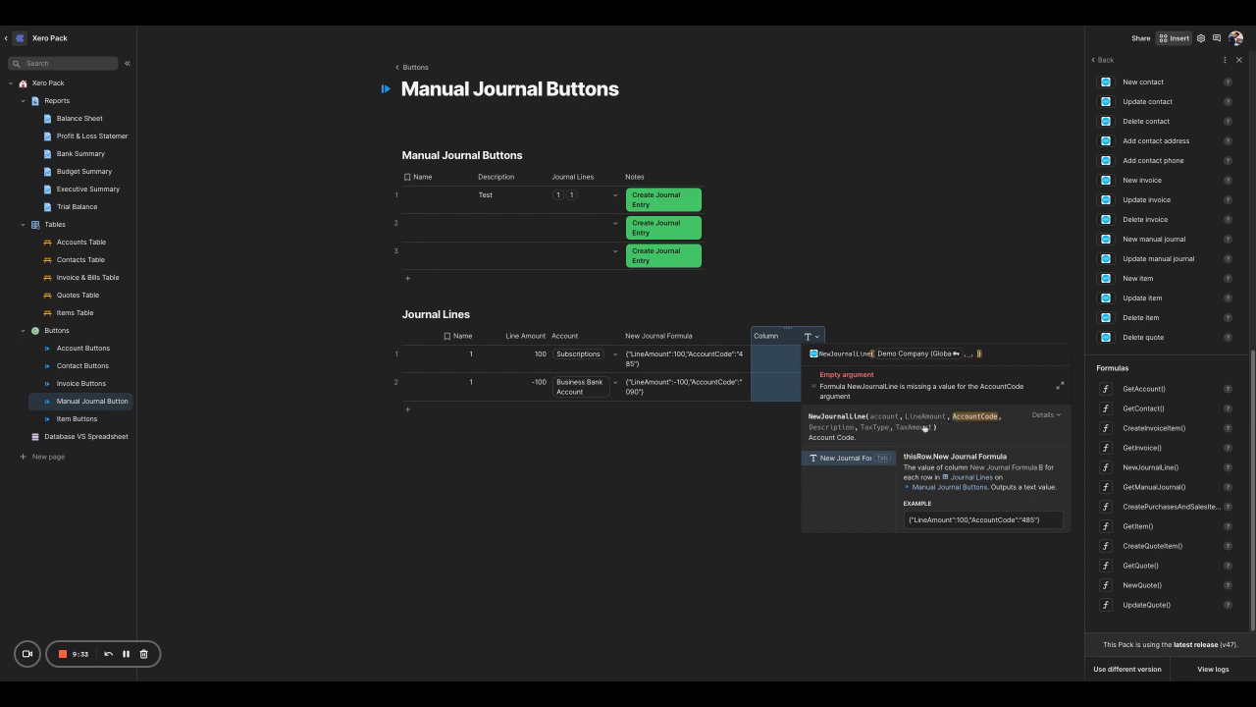
{"action": "left_click", "coordinate": [1044, 415]}
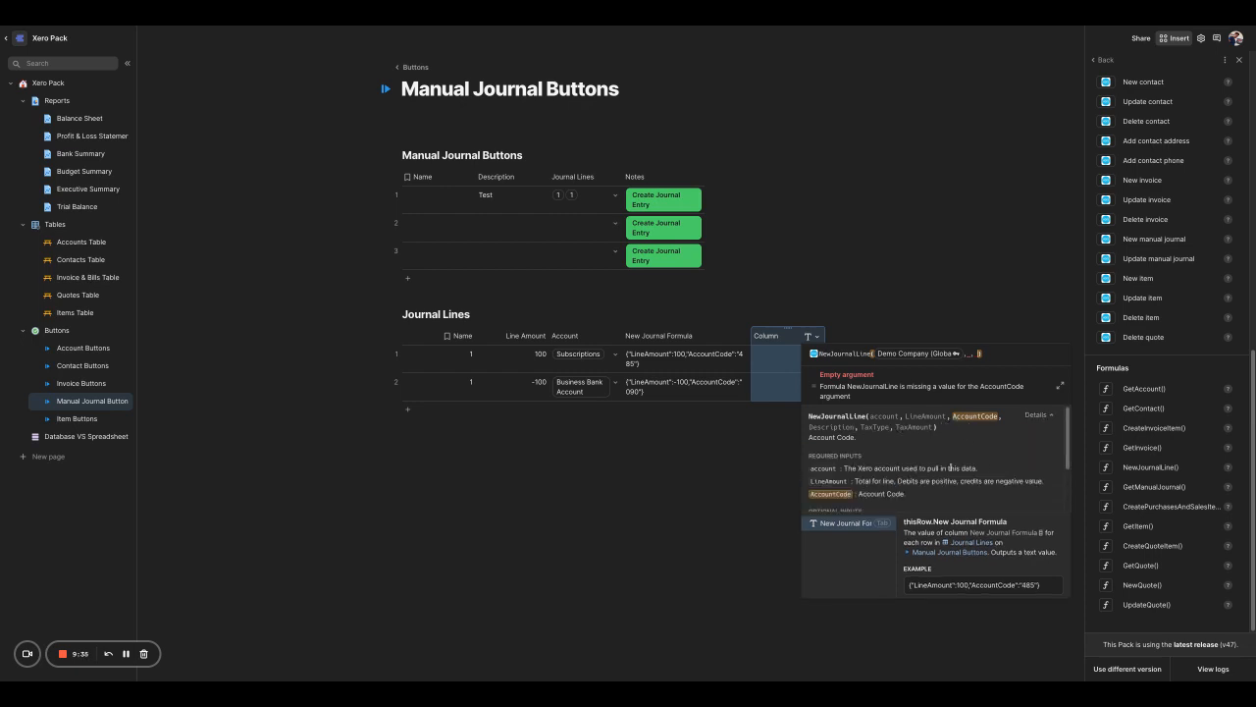
{"action": "scroll", "coordinate": [911, 479], "scroll_direction": "down", "scroll_amount": 1}
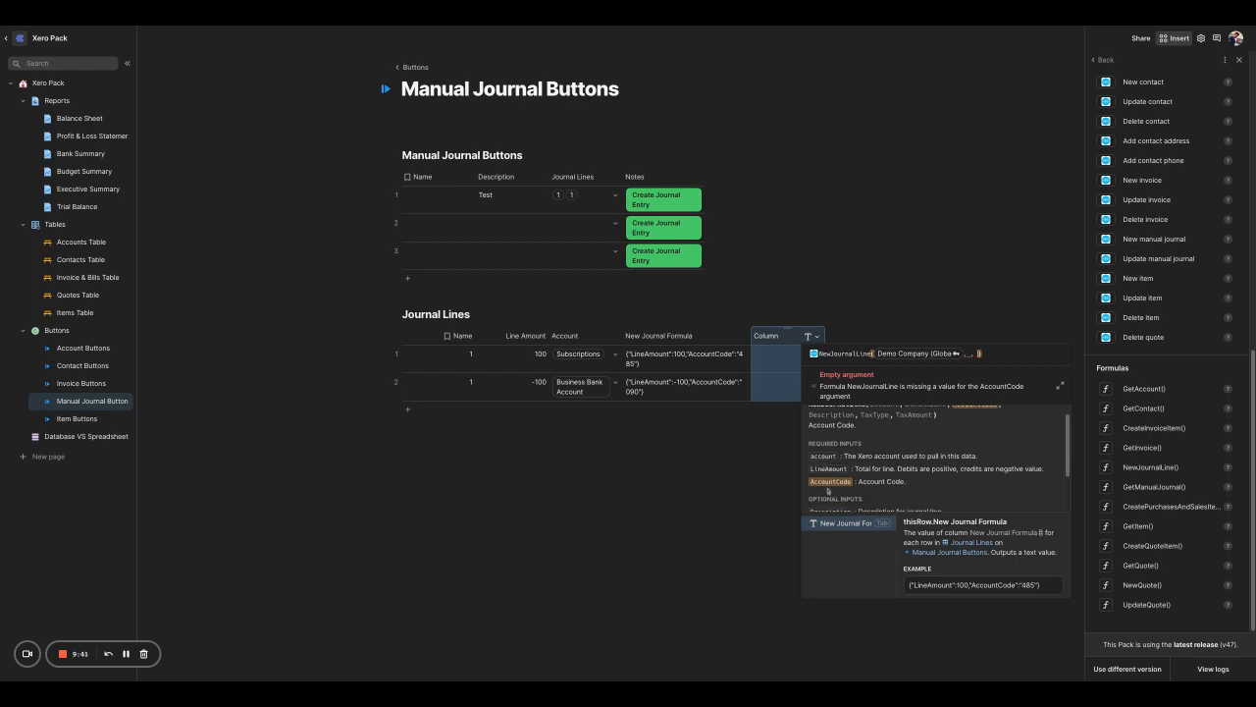
- Close the unfinished NewJournalLine formula and delete its column from the Journal Lines table
{"action": "left_click", "coordinate": [785, 439]}
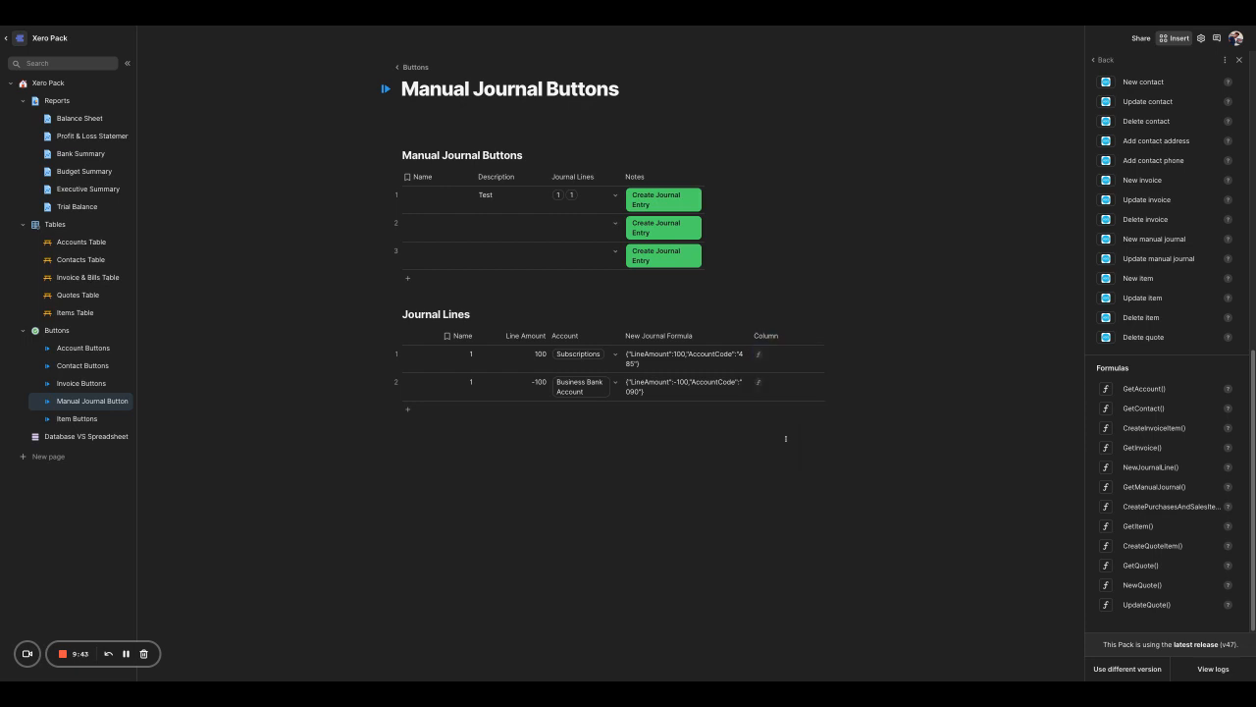
{"action": "left_click", "coordinate": [815, 339]}
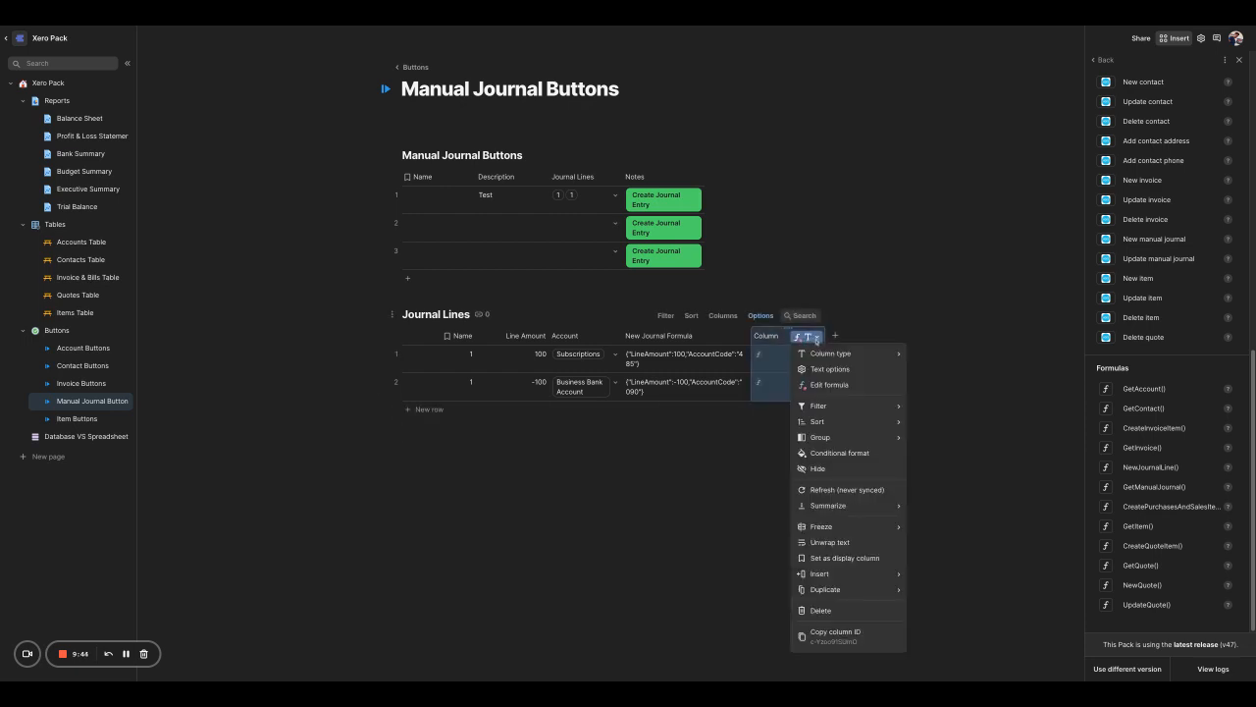
{"action": "left_click", "coordinate": [825, 609]}
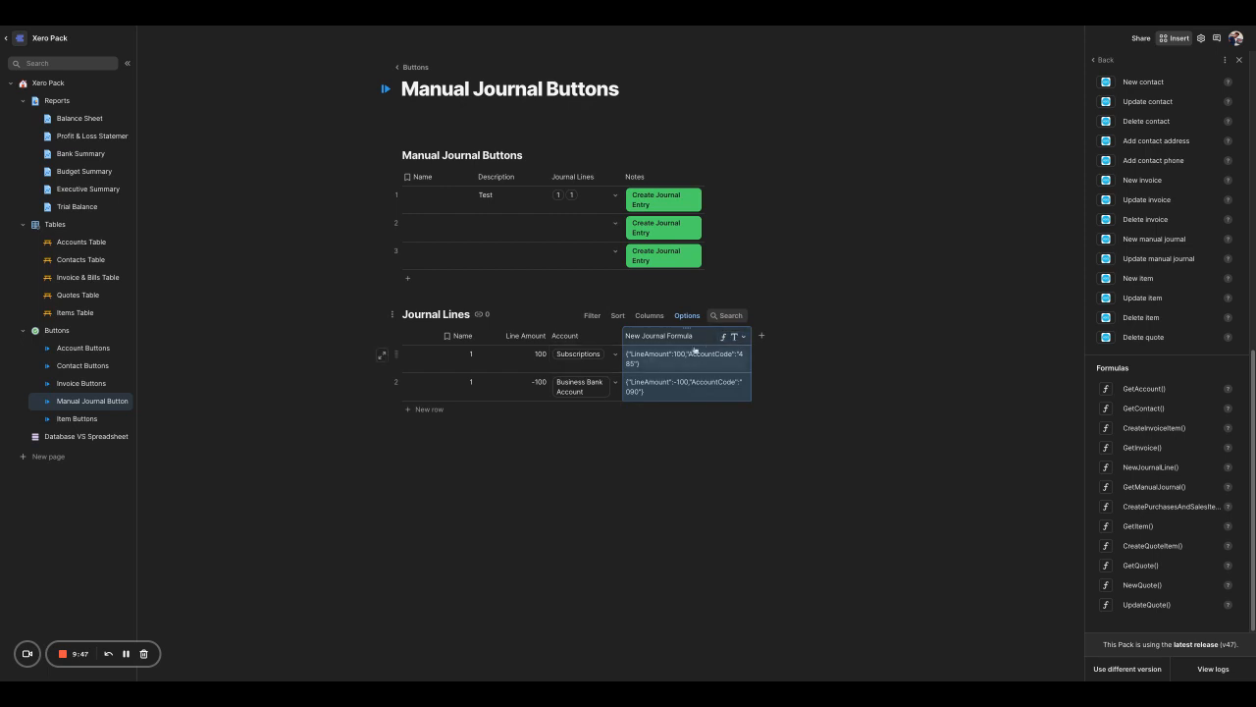
- Examine the formula behind the New Journal Formula column in the Journal Lines table
{"action": "left_click", "coordinate": [738, 337]}
{"action": "left_click", "coordinate": [753, 385]}
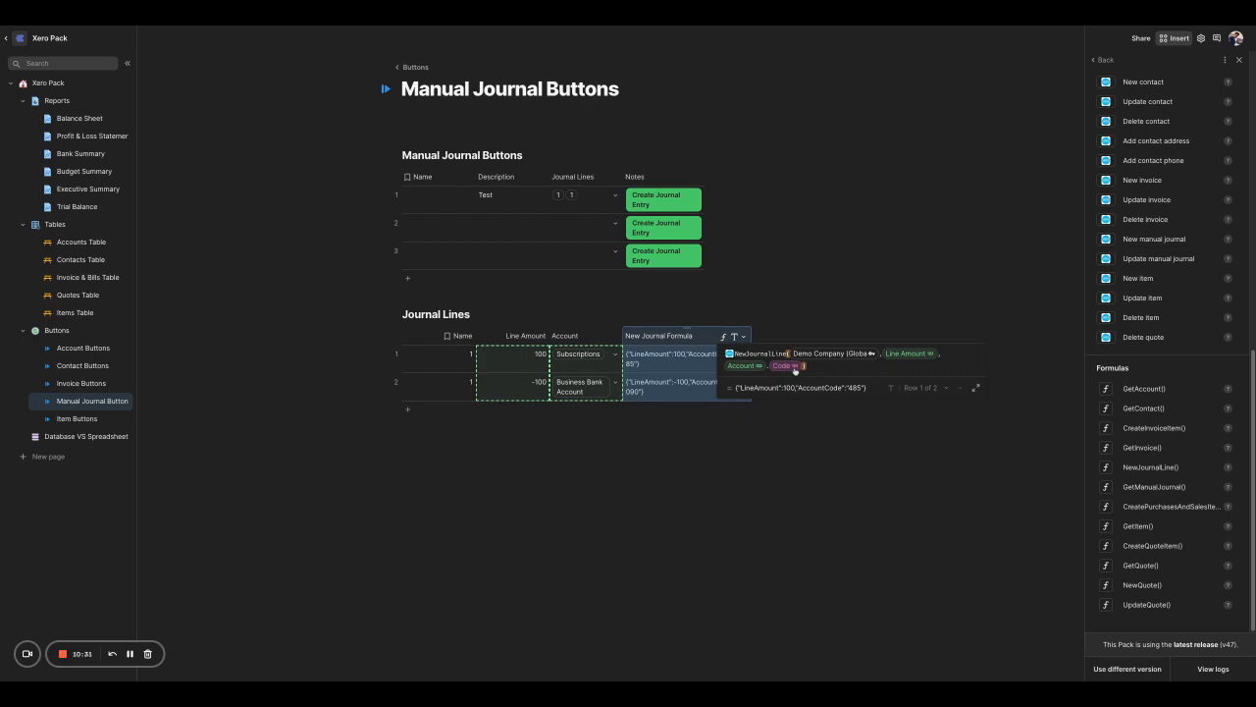
{"action": "left_click", "coordinate": [799, 444]}
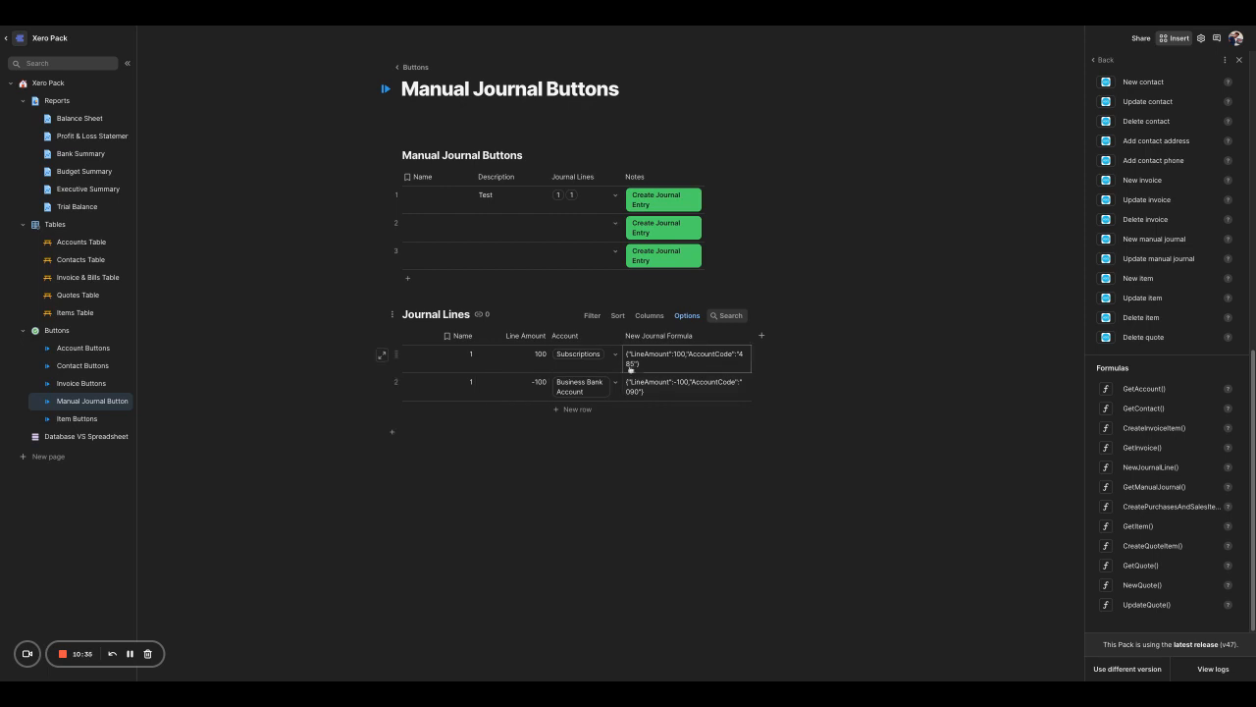
- Review the line amount and account of both rows in the Journal Lines table
{"action": "left_click", "coordinate": [534, 365]}
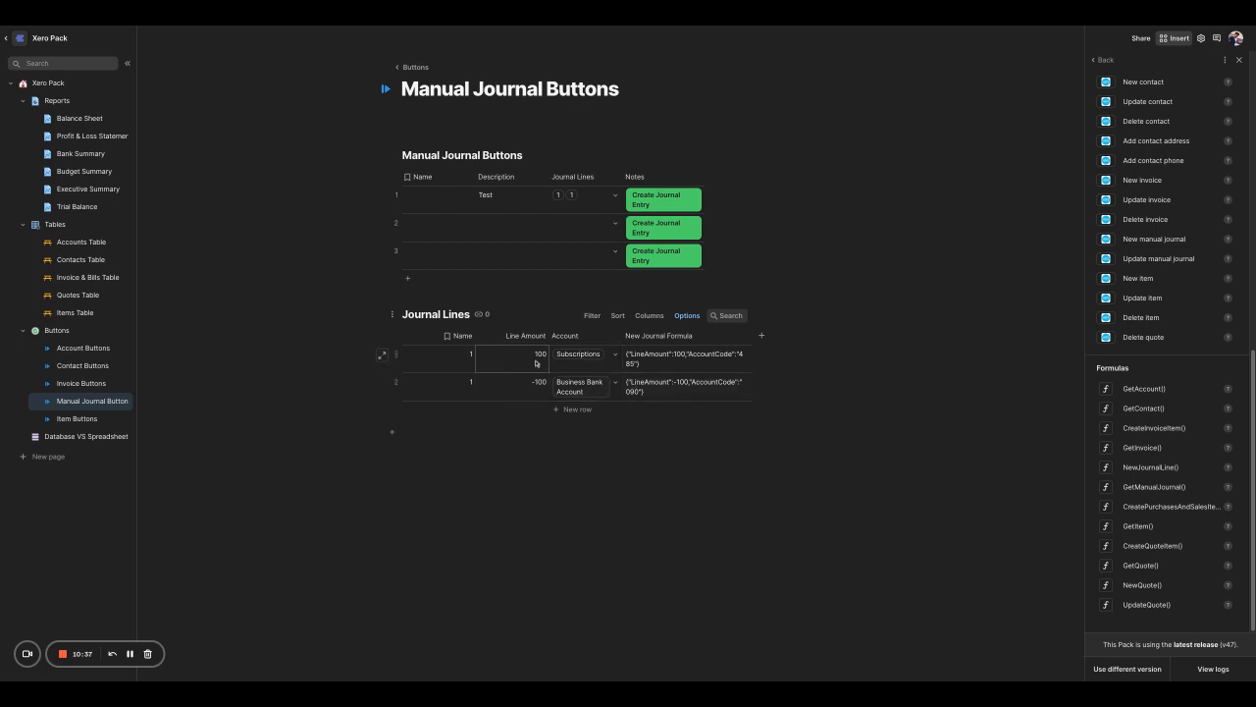
{"action": "left_click", "coordinate": [589, 360]}
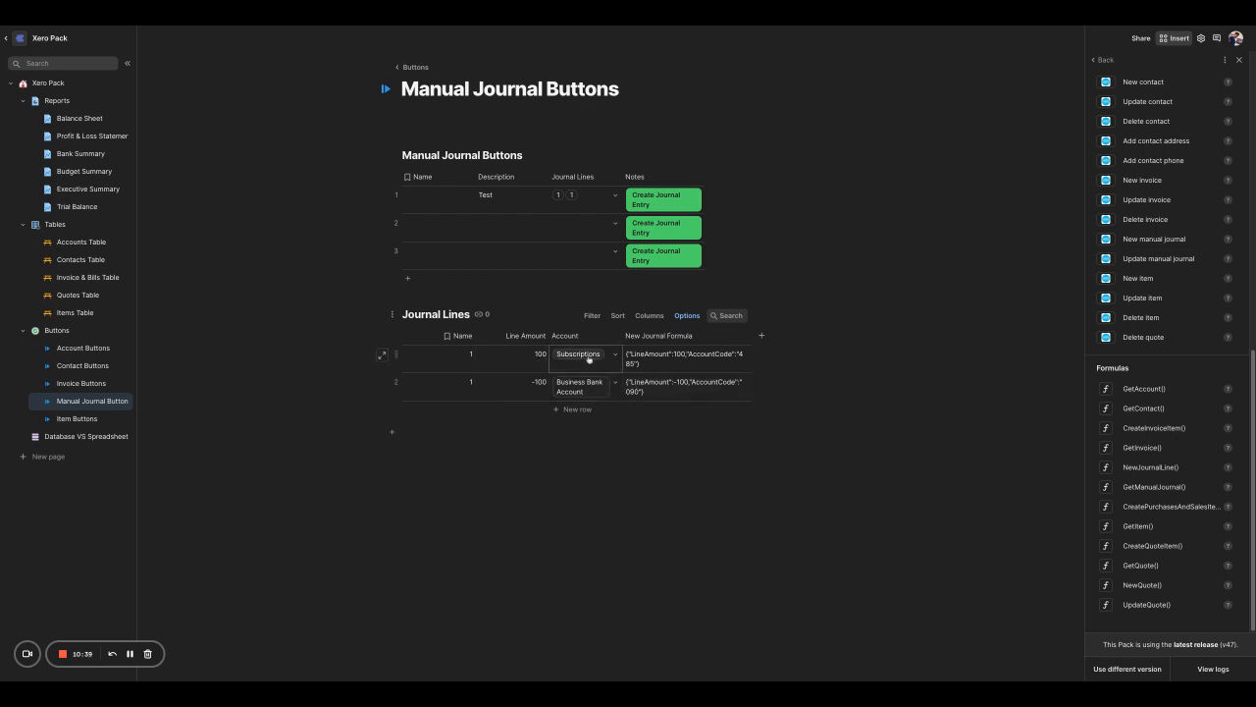
{"action": "left_click", "coordinate": [589, 359]}
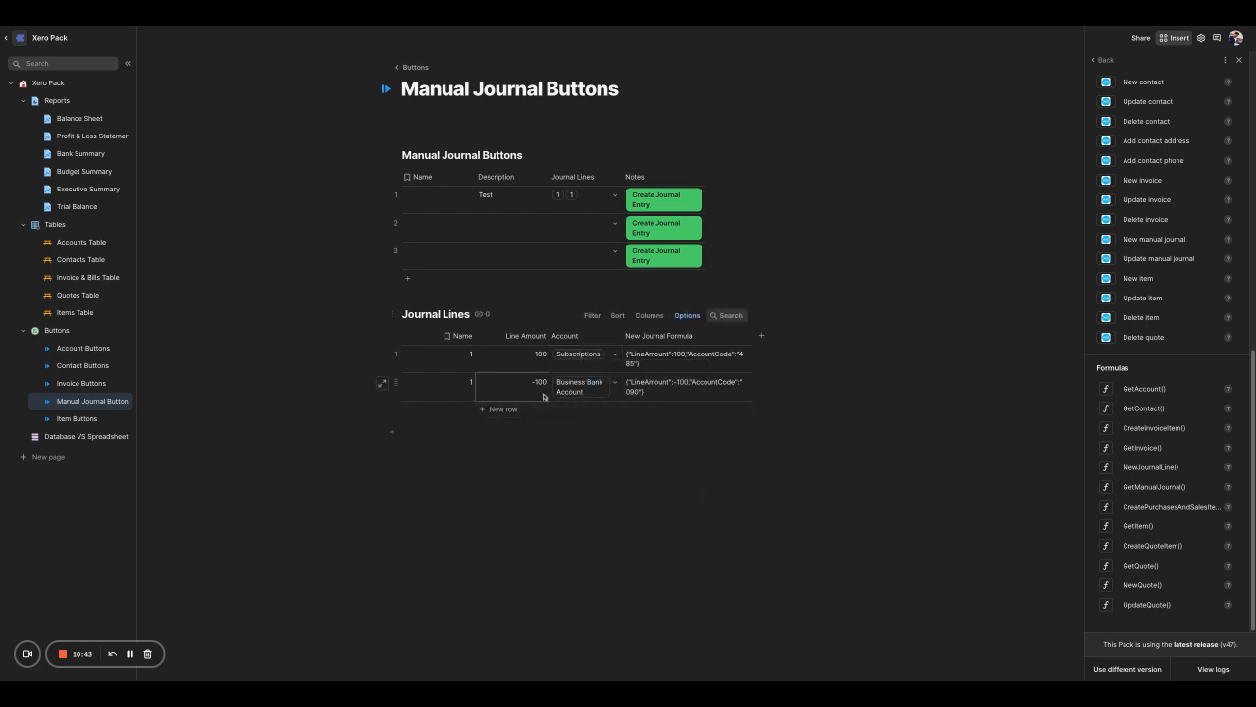
{"action": "left_click", "coordinate": [568, 398]}
{"action": "left_click", "coordinate": [556, 399]}
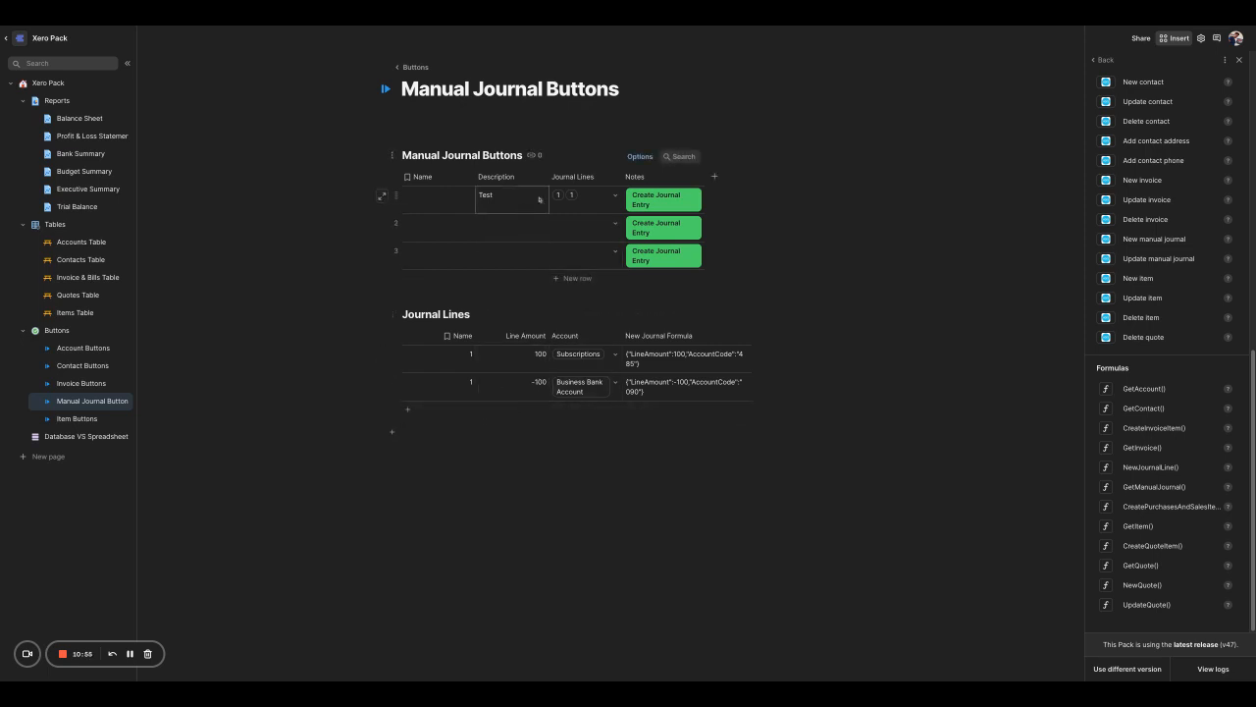
- Inspect the column type and lookup settings of the Journal Lines column in the Manual Journal Buttons table
{"action": "left_click", "coordinate": [612, 177]}
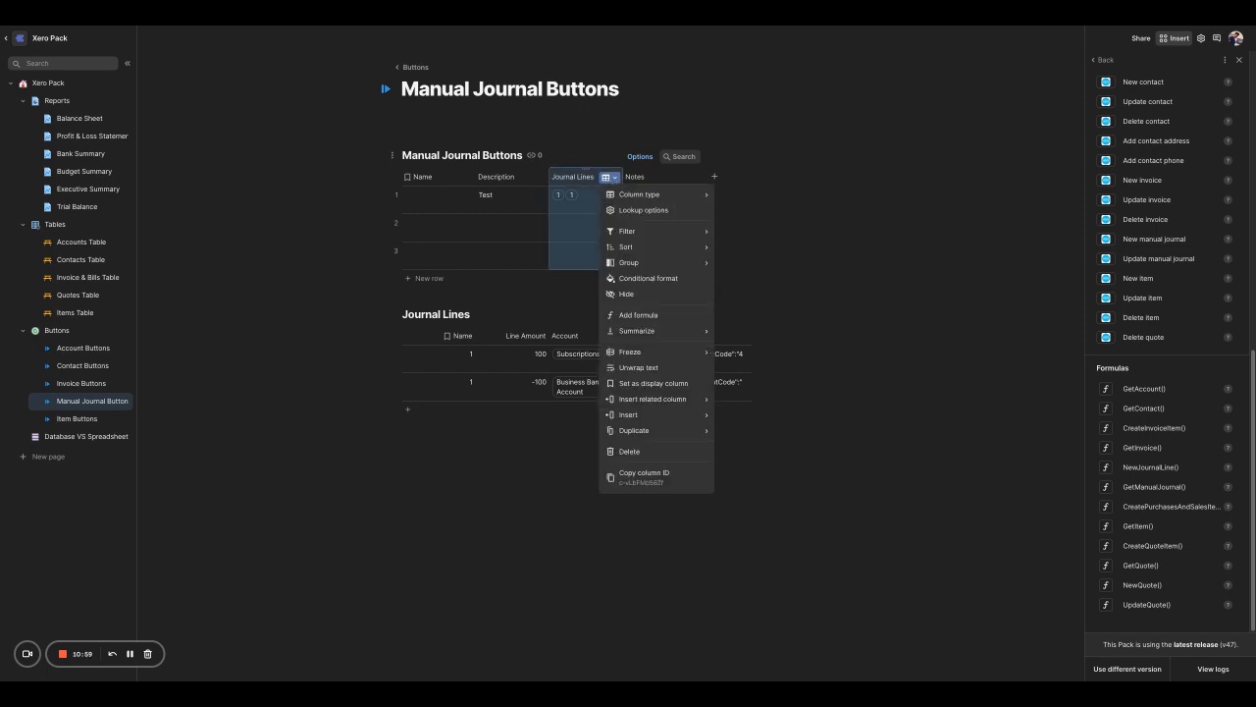
{"action": "mouse_move", "coordinate": [647, 195]}
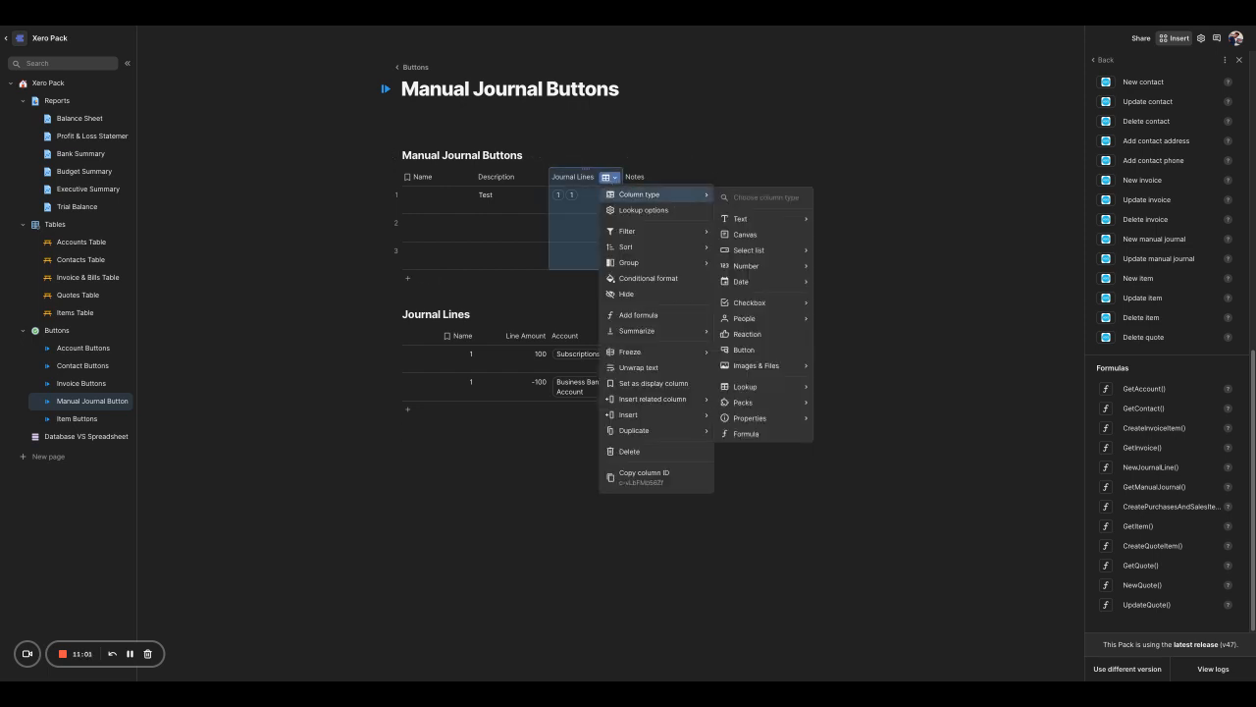
{"action": "left_click", "coordinate": [757, 117]}
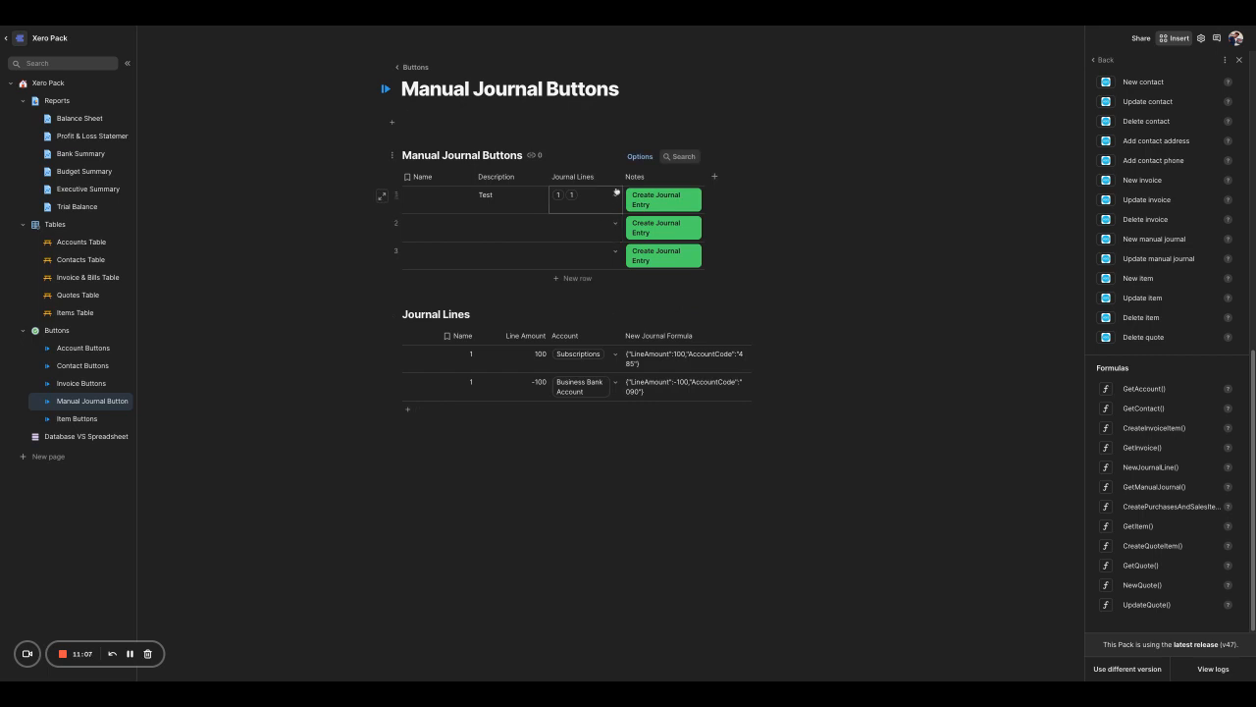
{"action": "left_click", "coordinate": [616, 179]}
{"action": "left_click", "coordinate": [633, 196]}
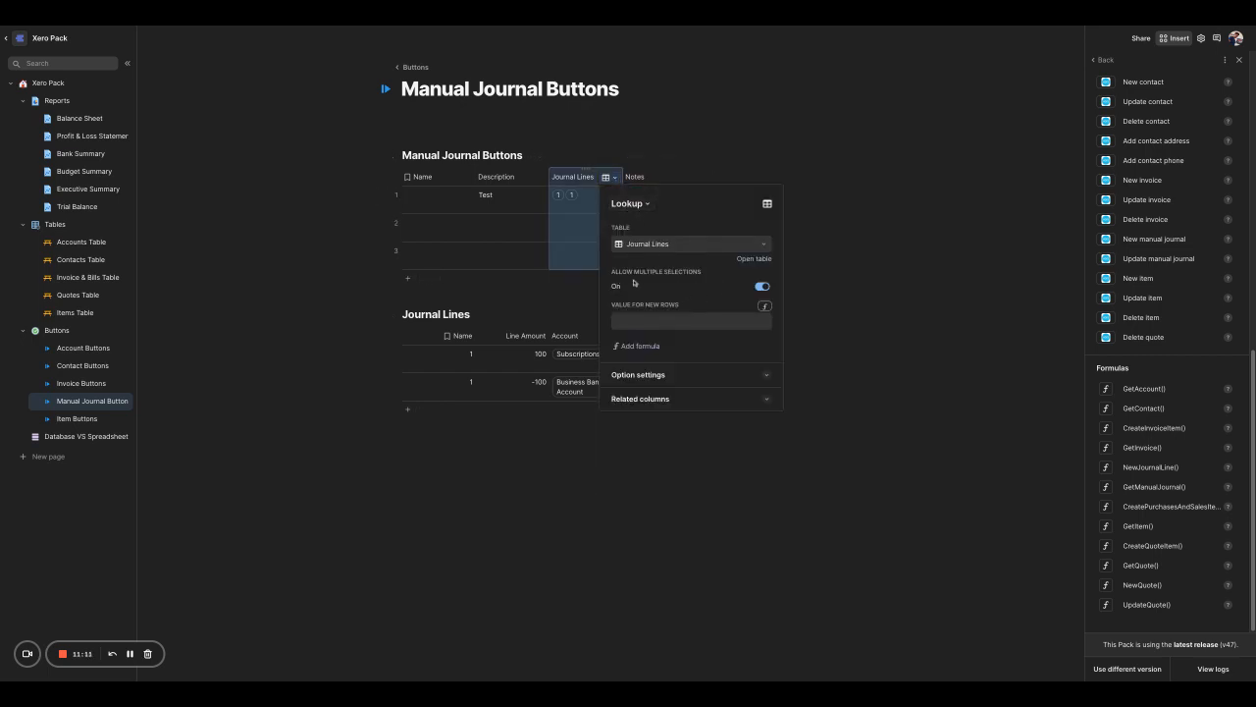
{"action": "left_click", "coordinate": [811, 292]}
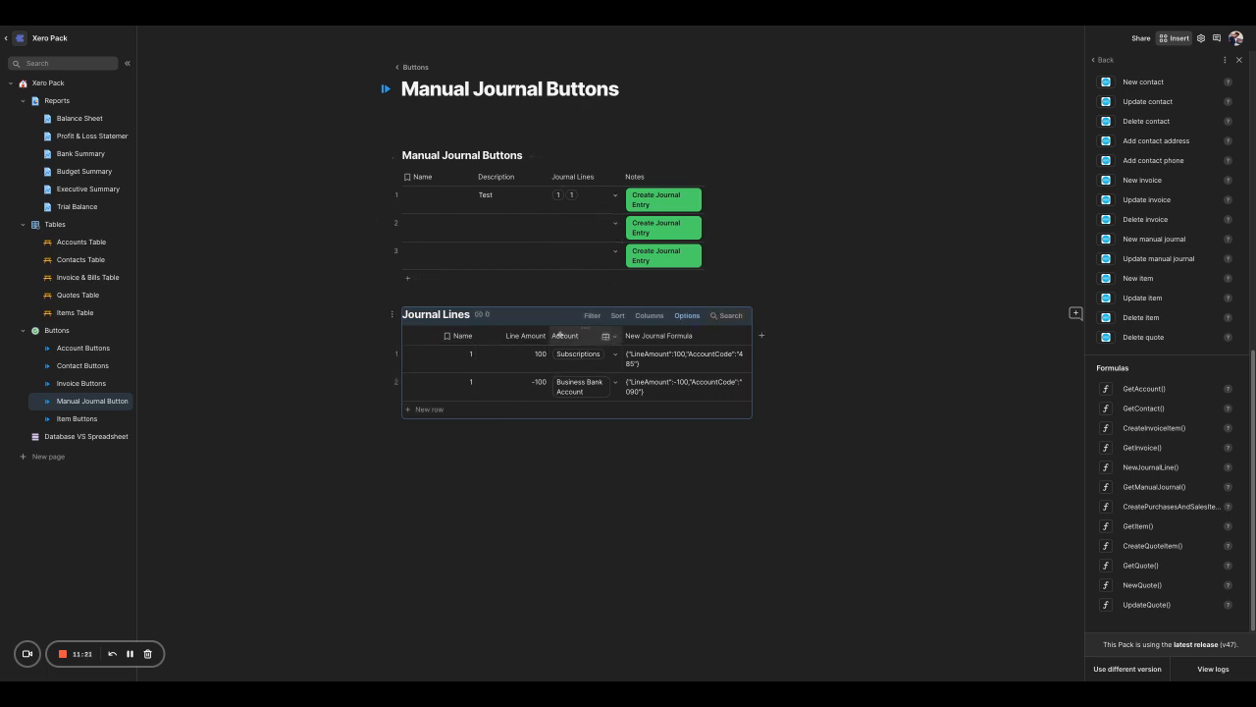
- Review the journal lines selectable in the first and second rows of the Manual Journal Buttons table
{"action": "left_click", "coordinate": [616, 198]}
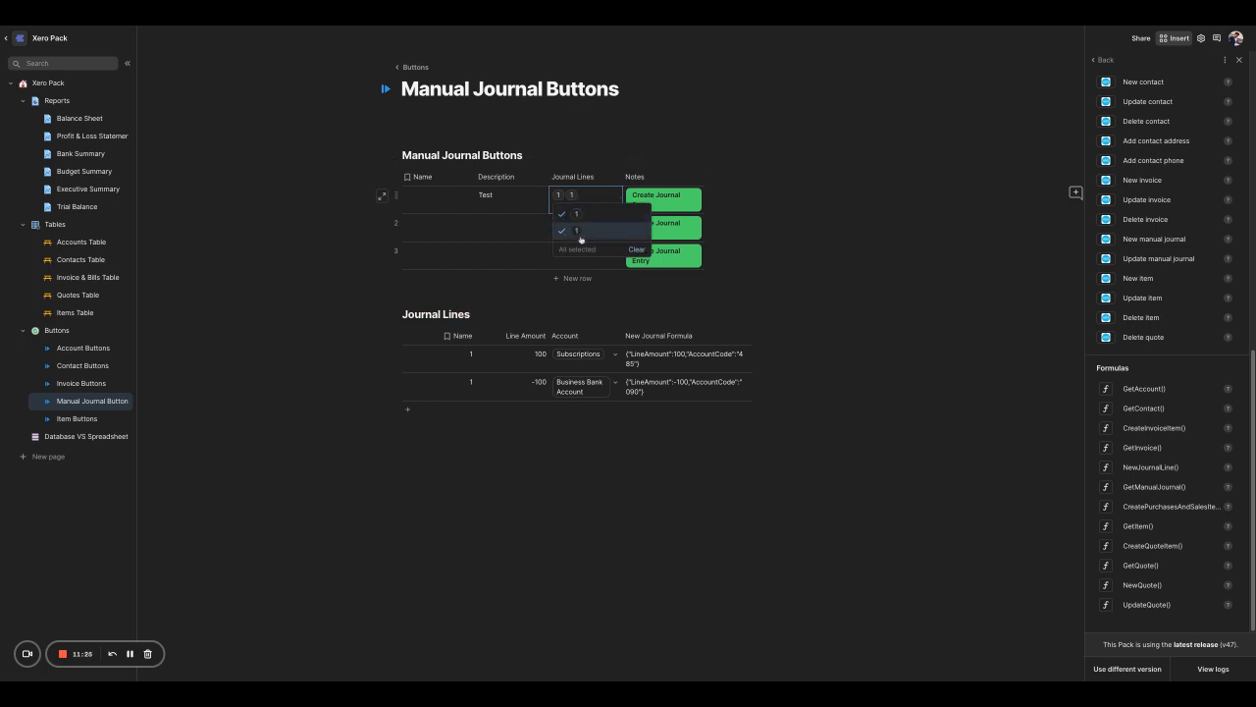
{"action": "left_click", "coordinate": [499, 452]}
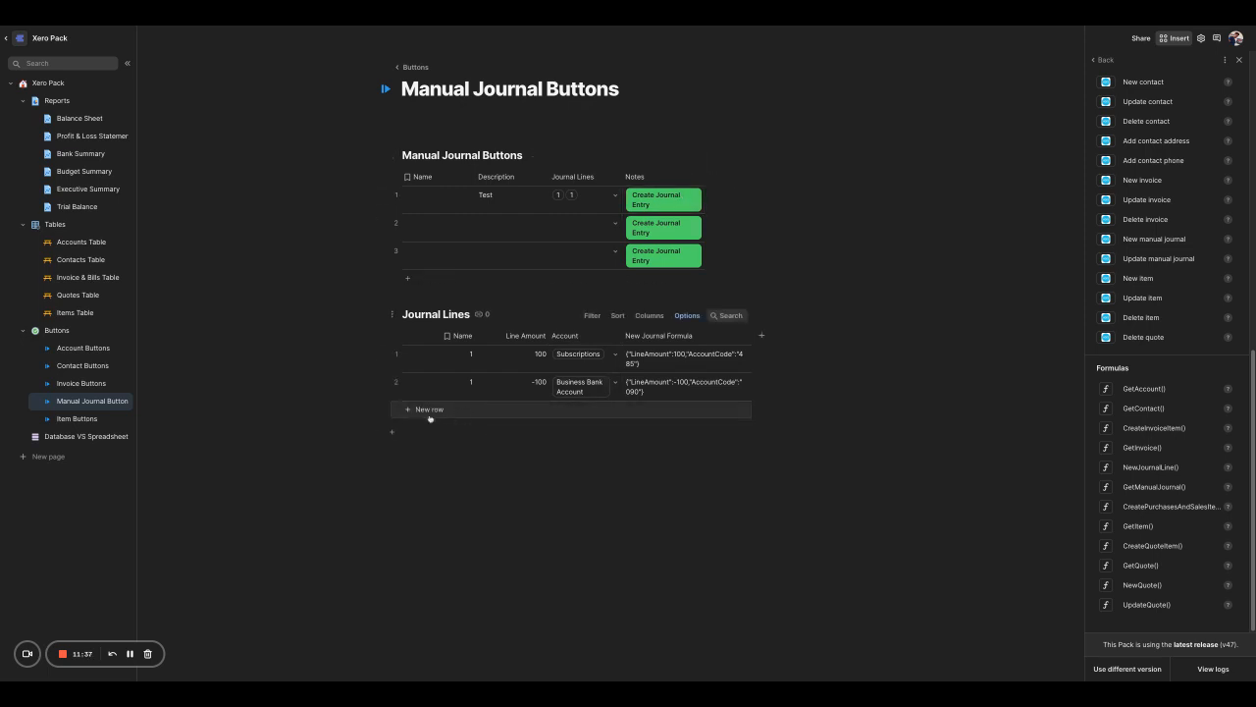
{"action": "left_click", "coordinate": [456, 398]}
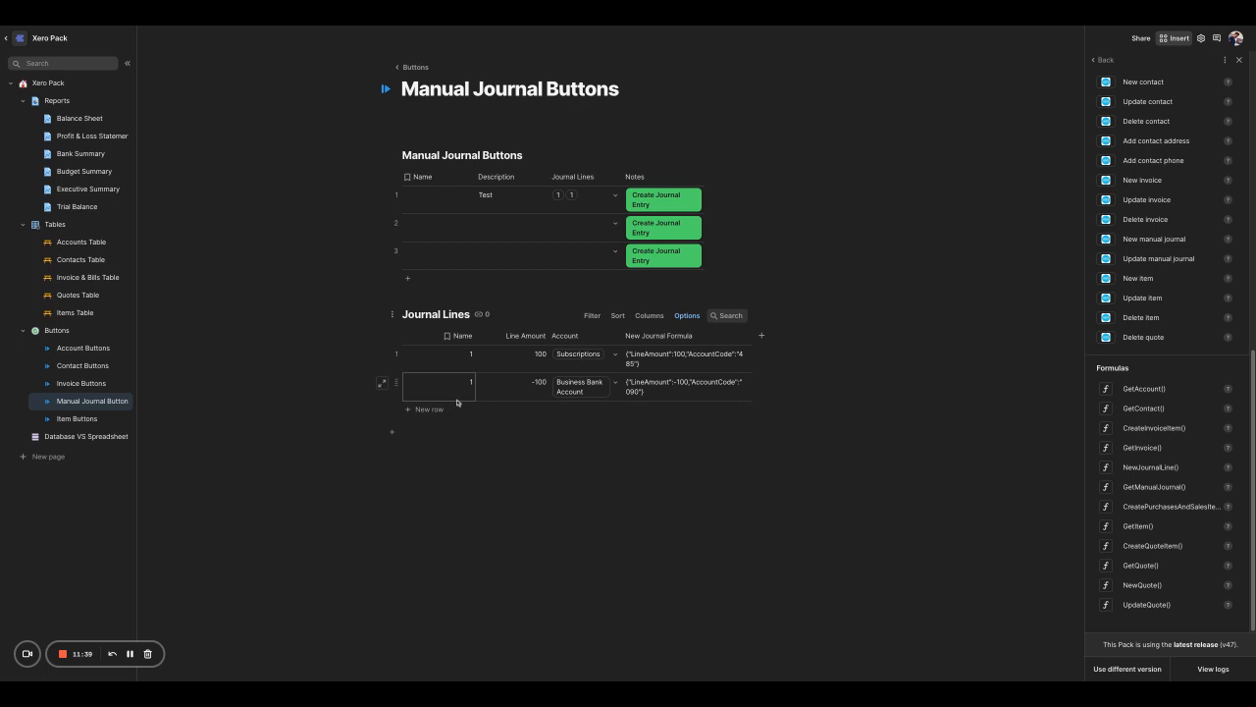
{"action": "left_click", "coordinate": [616, 224]}
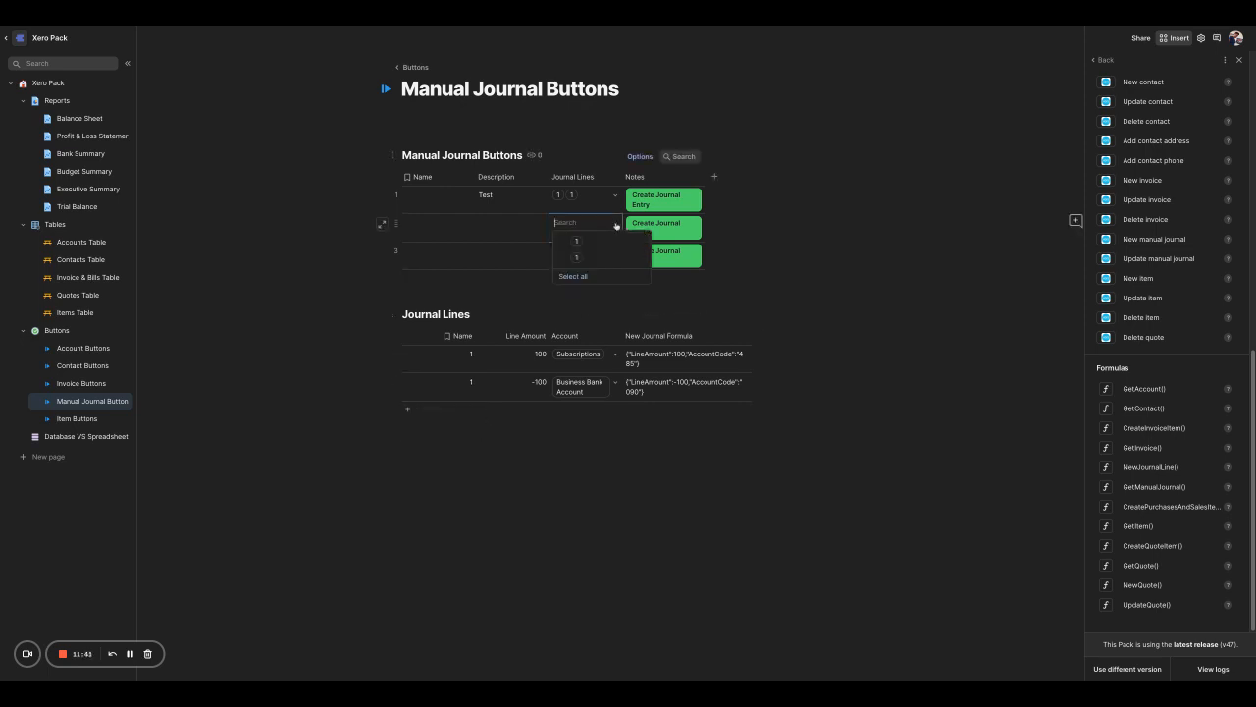
{"action": "left_click", "coordinate": [541, 299]}
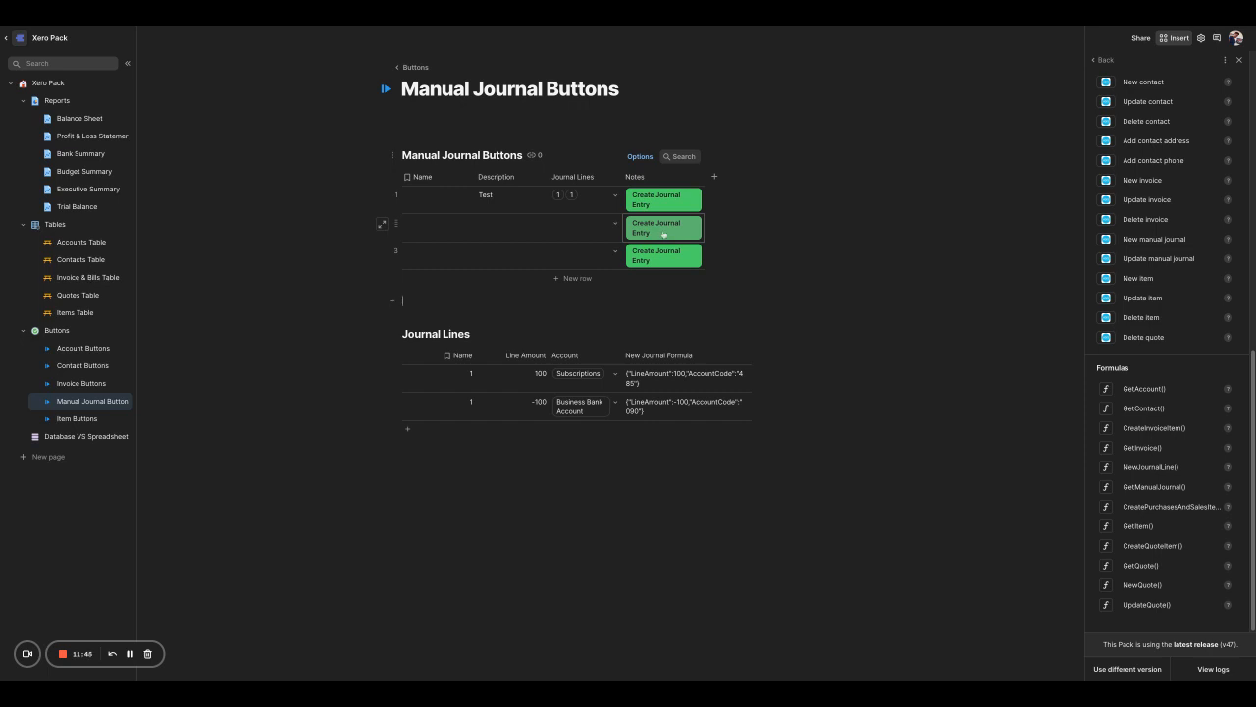